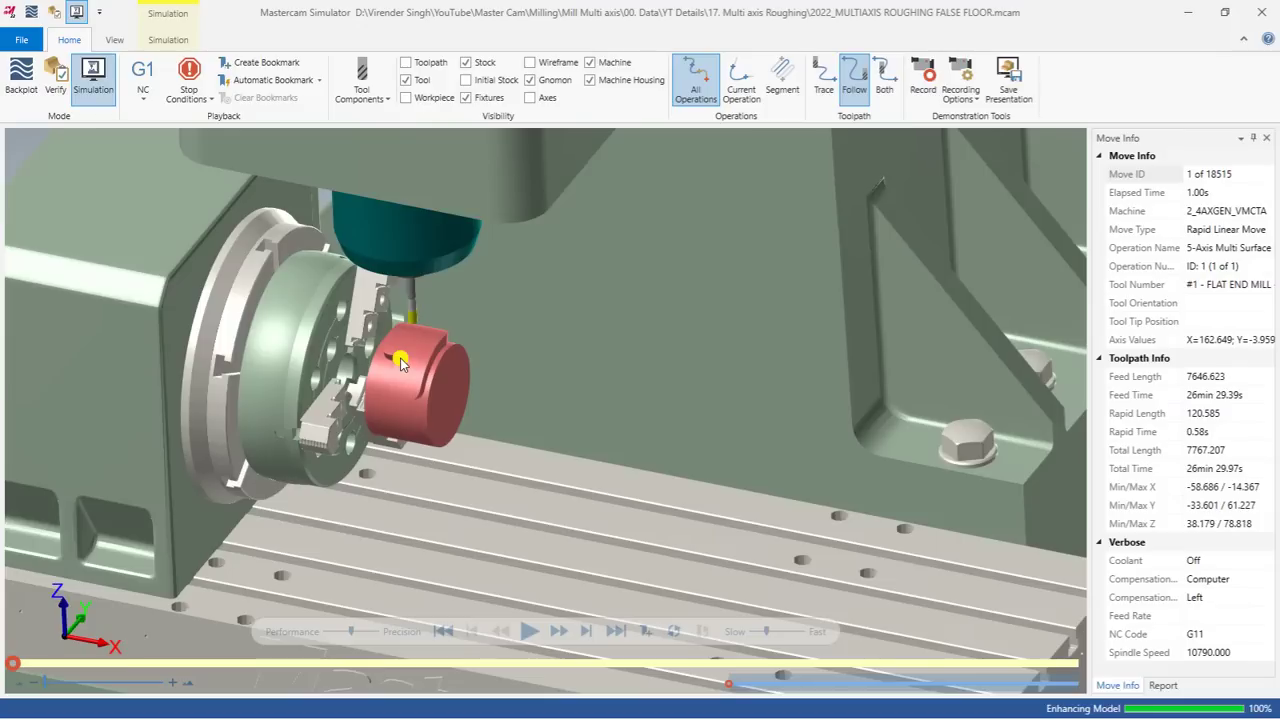
Orbit the 4-axis machine view, then start playing the machining simulation.
mouse_move(377, 386)
middle_mouse_down()
mouse_move(362, 366)
mouse_move(367, 382)
middle_mouse_up()
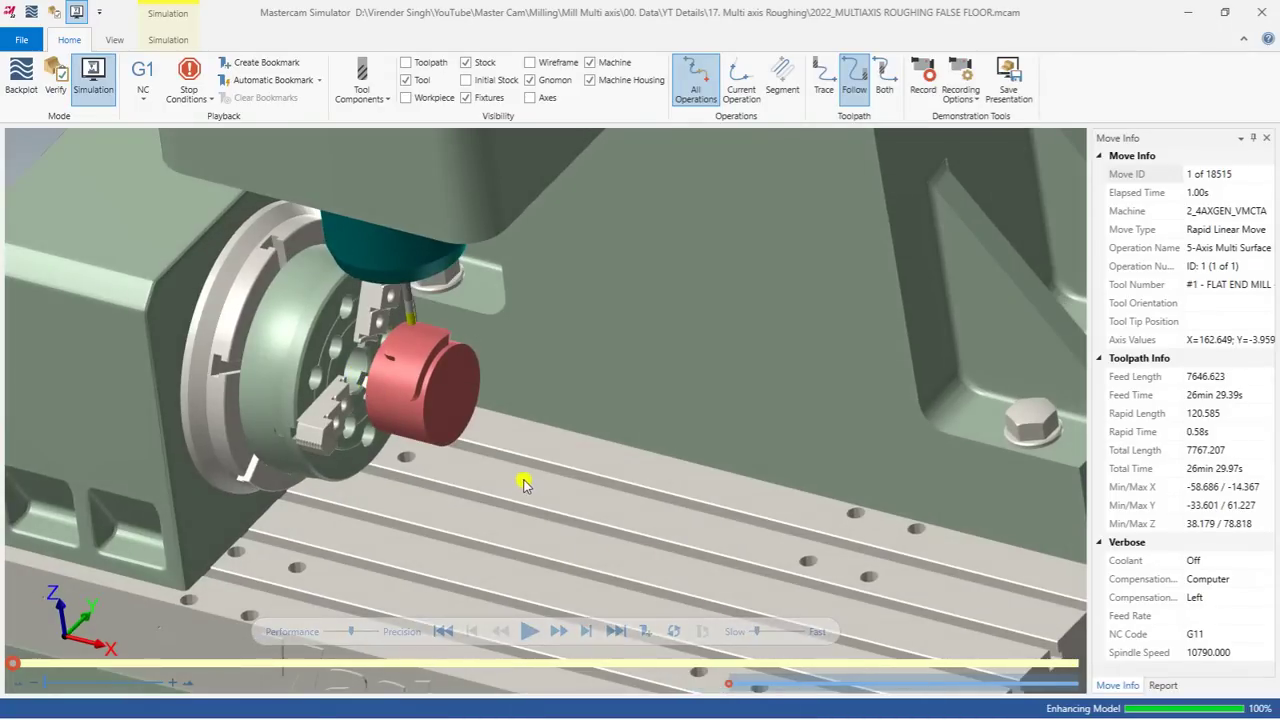
middle_click_drag(529, 480, 524, 477)
left_click(530, 631)
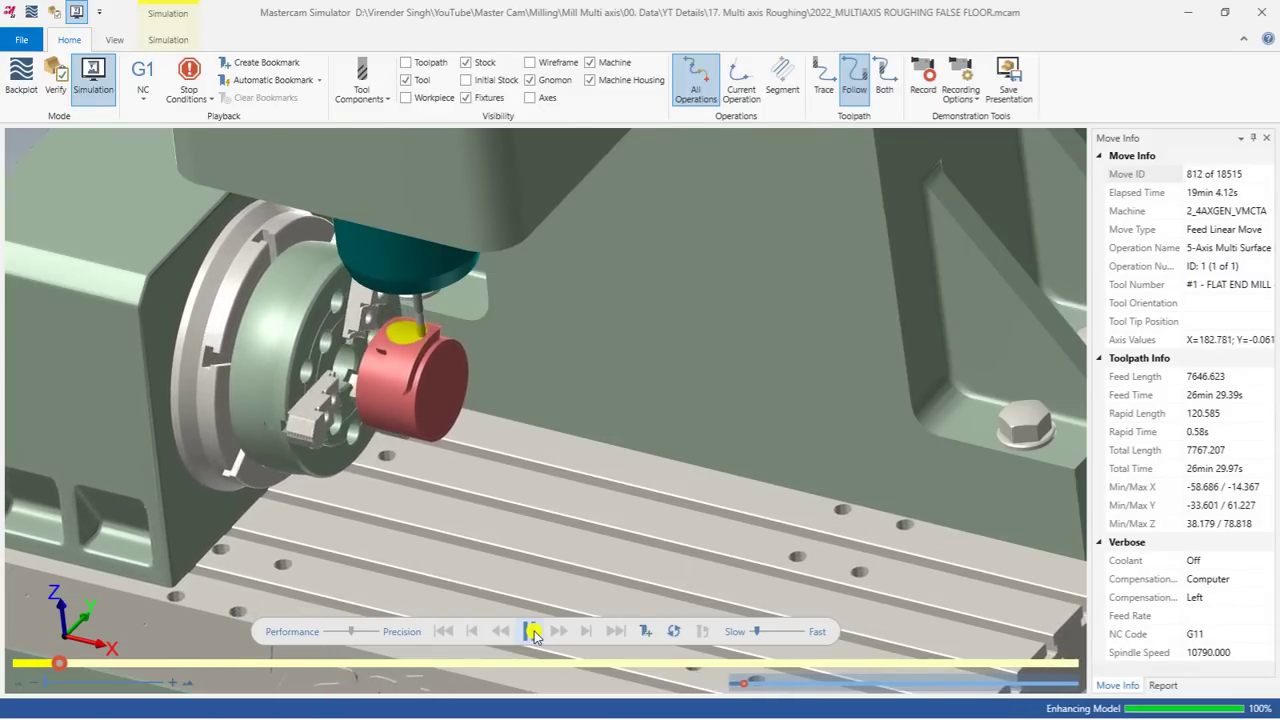
Let the simulation run to move 18515, zooming and orbiting to inspect the roughed pocket.
left_click_drag(494, 537, 450, 475)
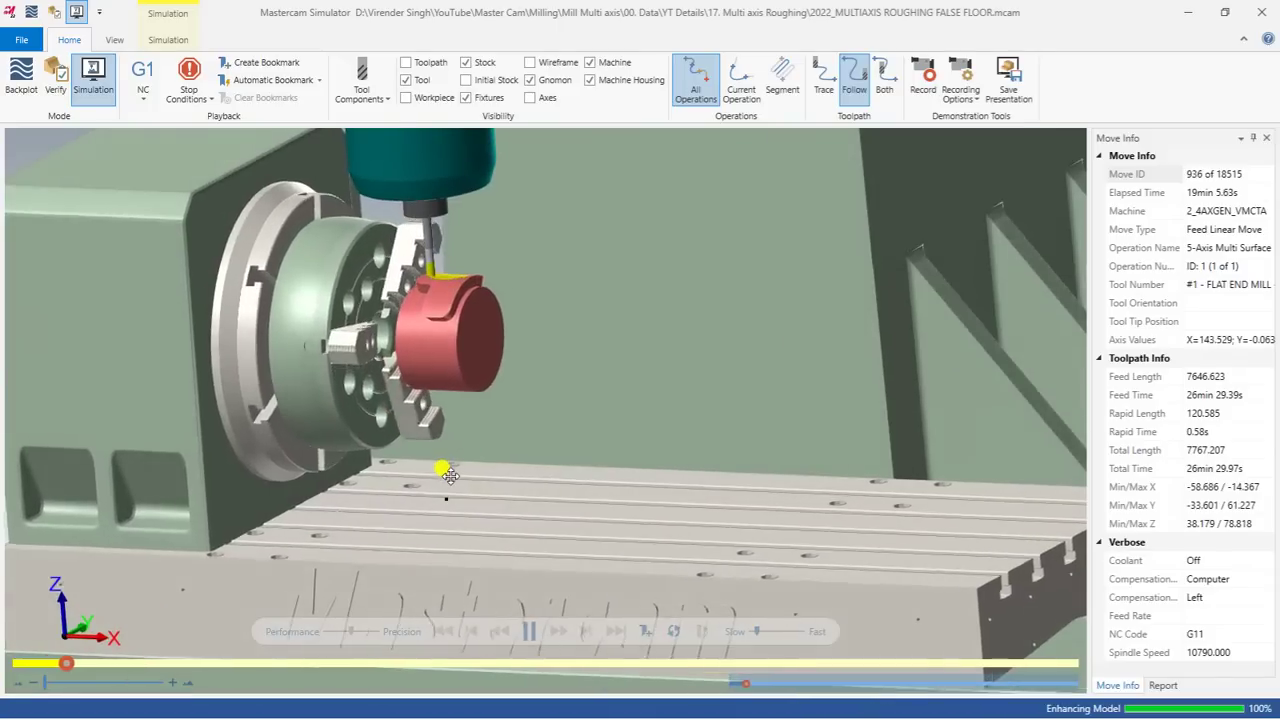
scroll(450, 475, "down", 5)
scroll(437, 410, "up", 3)
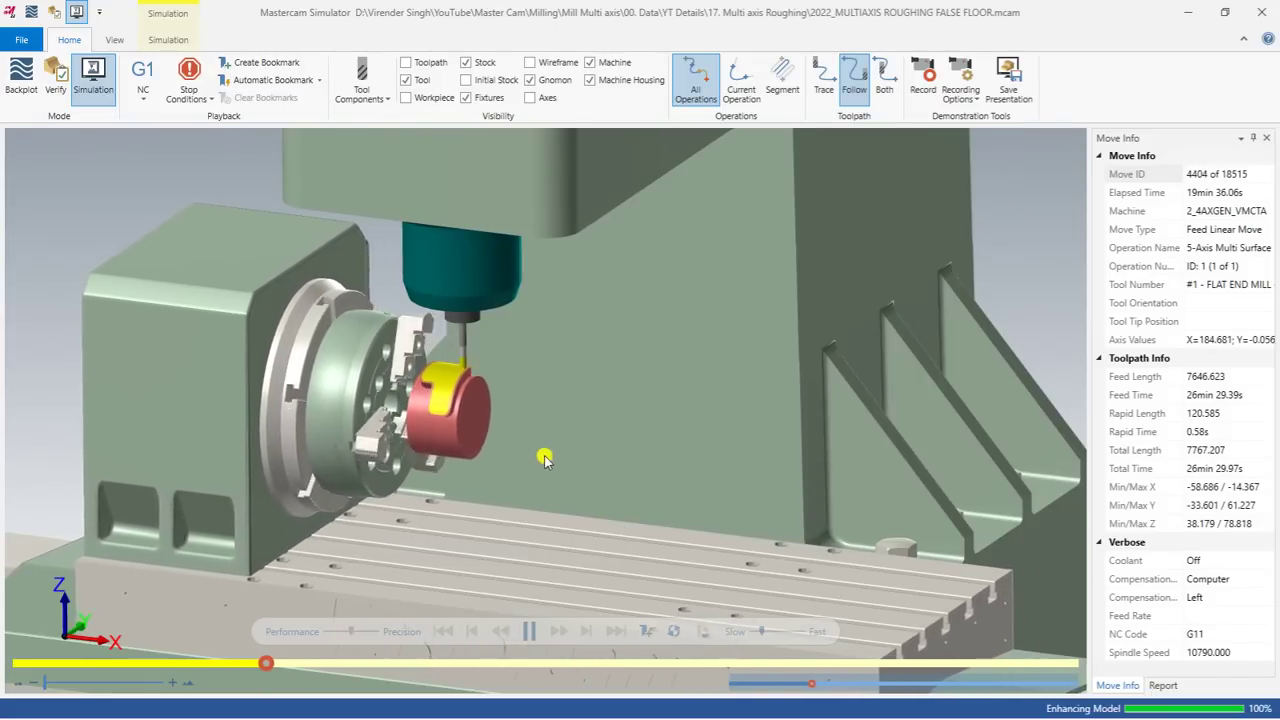
scroll(478, 407, "up", 5)
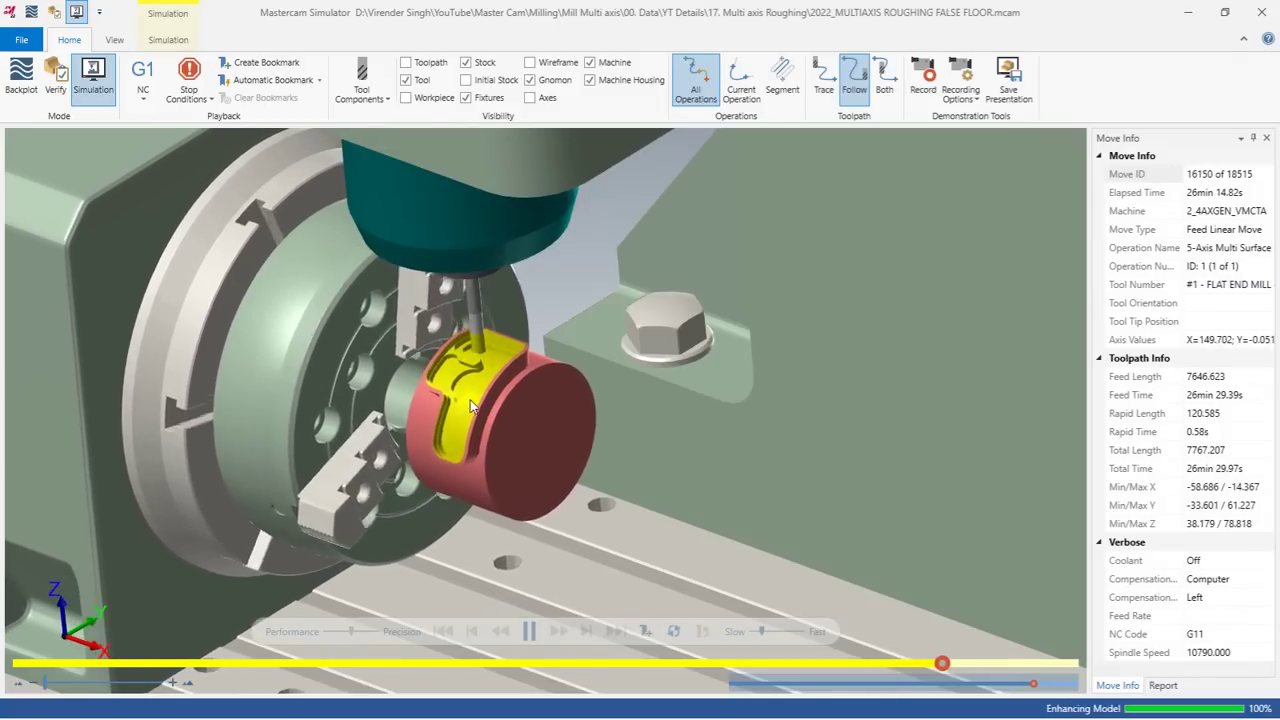
scroll(470, 402, "down", 3)
scroll(470, 400, "down", 3)
scroll(468, 380, "up", 4)
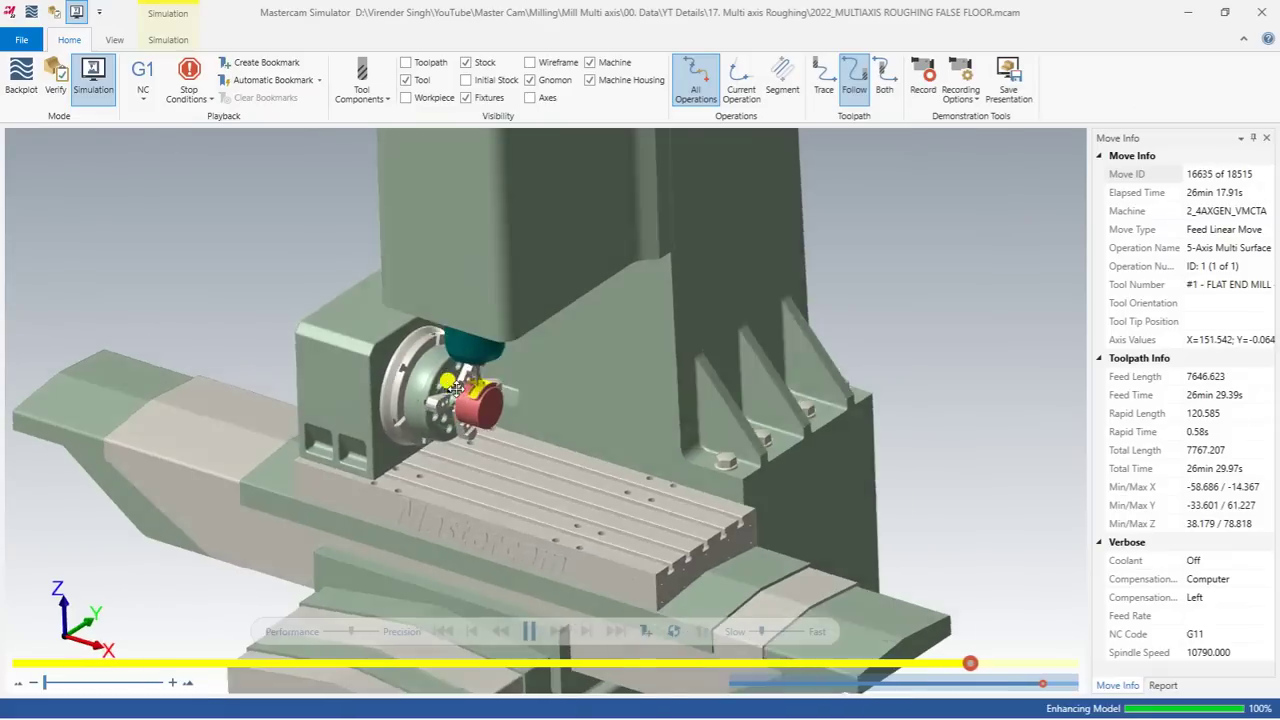
scroll(468, 380, "up", 4)
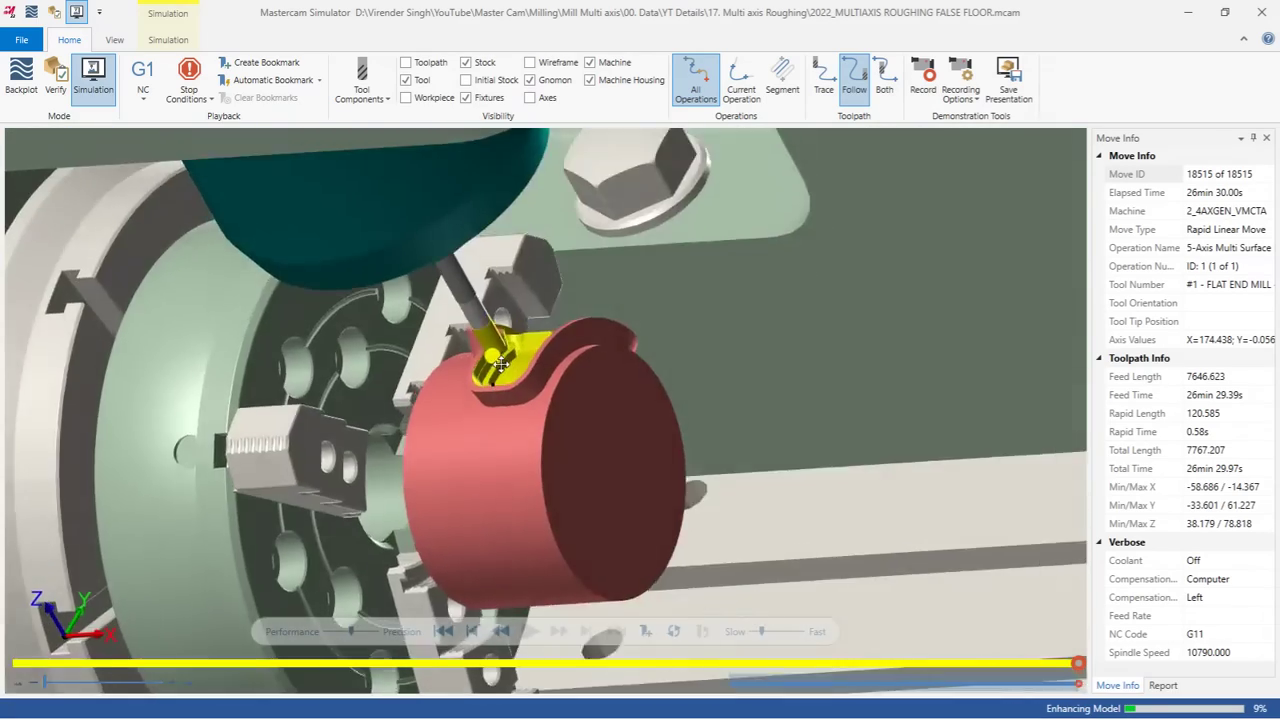
Look down into the finished pocket, then close Mastercam Simulator.
middle_click_drag(500, 365, 600, 320)
scroll(543, 339, "up", 4)
scroll(537, 351, "up", 3)
left_click(1188, 12)
Switch the part to Top (WCS), then rotate it into an angled view of the pocket.
right_click(455, 232)
left_click(495, 323)
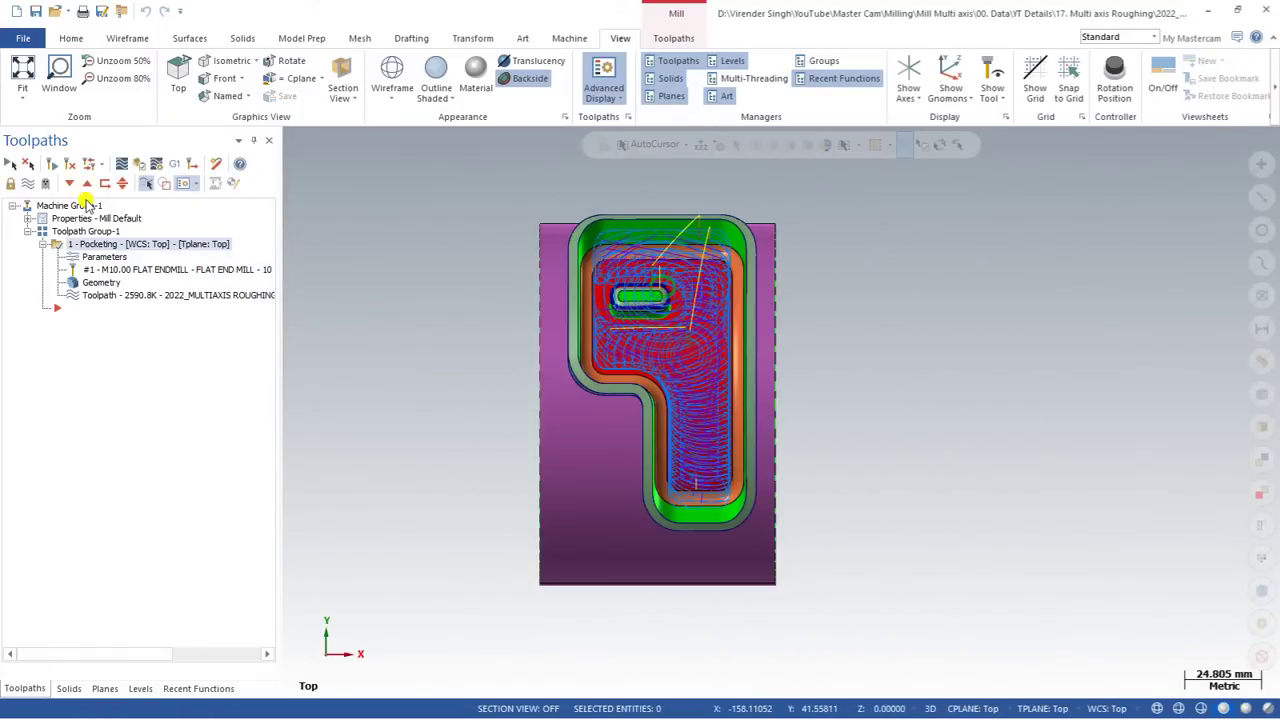
scroll(638, 280, "up", 1)
scroll(638, 280, "down", 1)
middle_click_drag(623, 366, 575, 288)
scroll(575, 288, "up", 1)
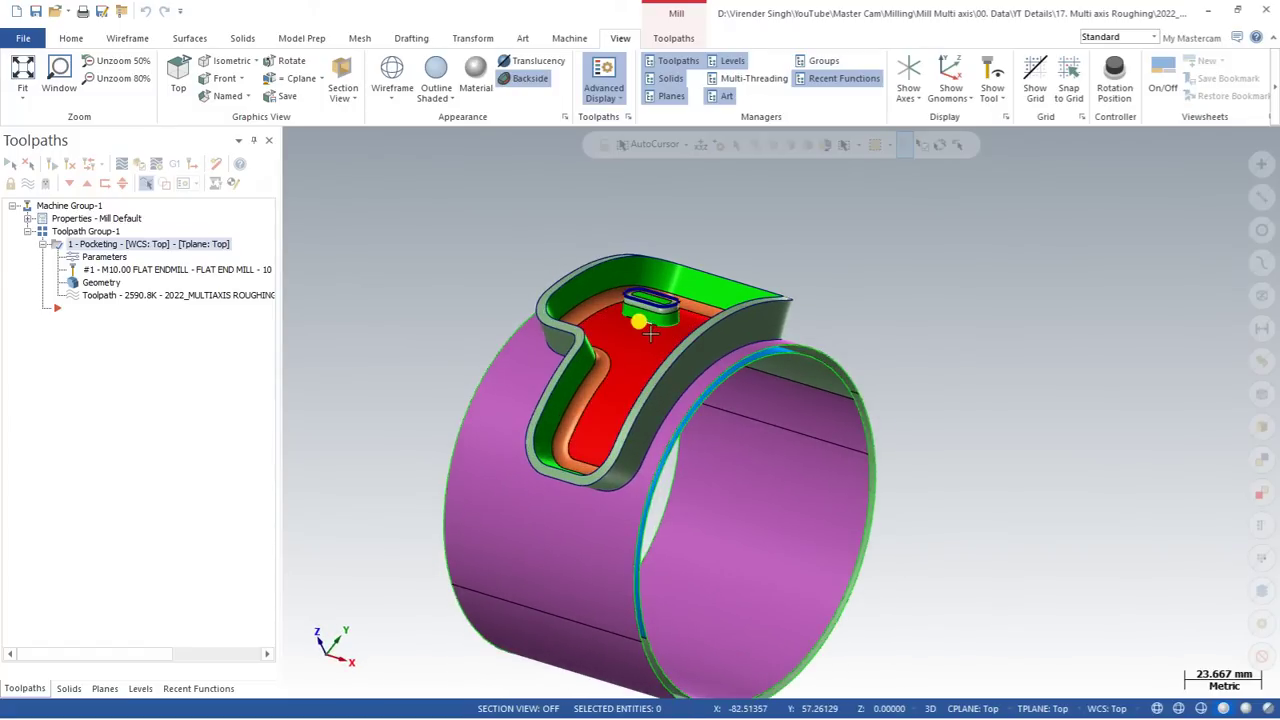
middle_click_drag(651, 333, 683, 345)
scroll(687, 332, "up", 1)
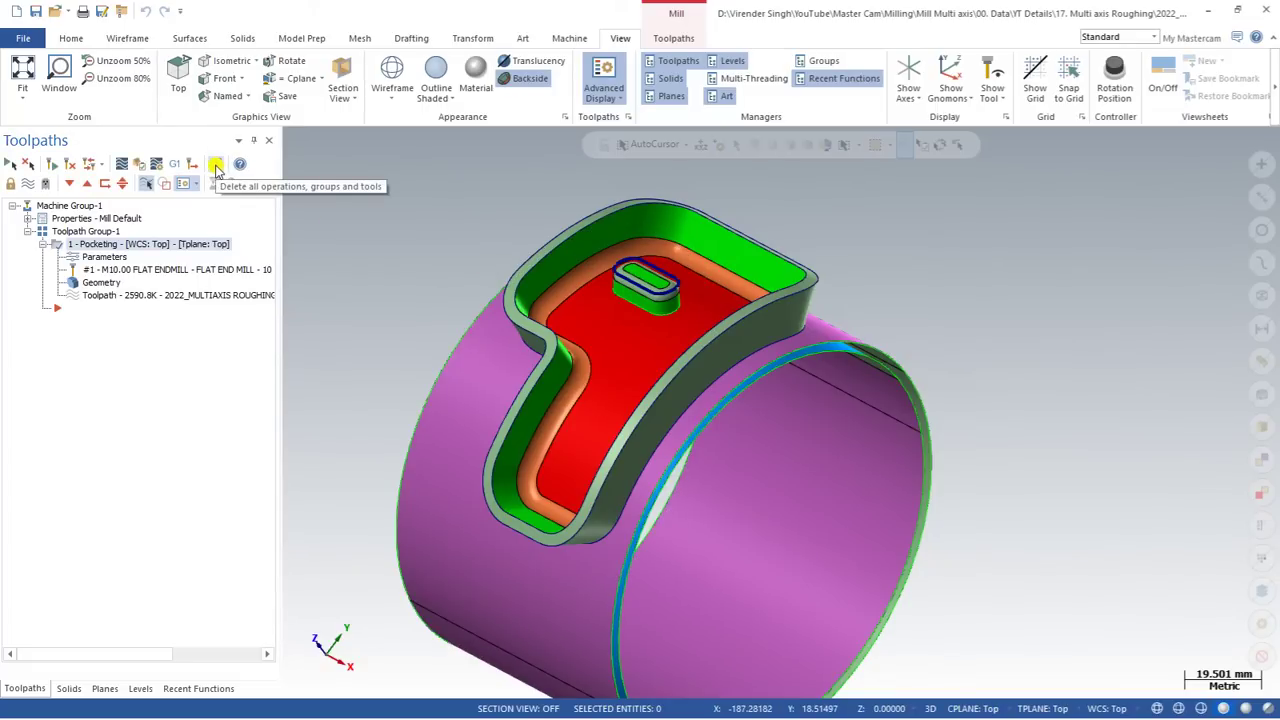
Delete all operations, groups and tools from Toolpath Group-1, then return to the Top view.
left_click(216, 170)
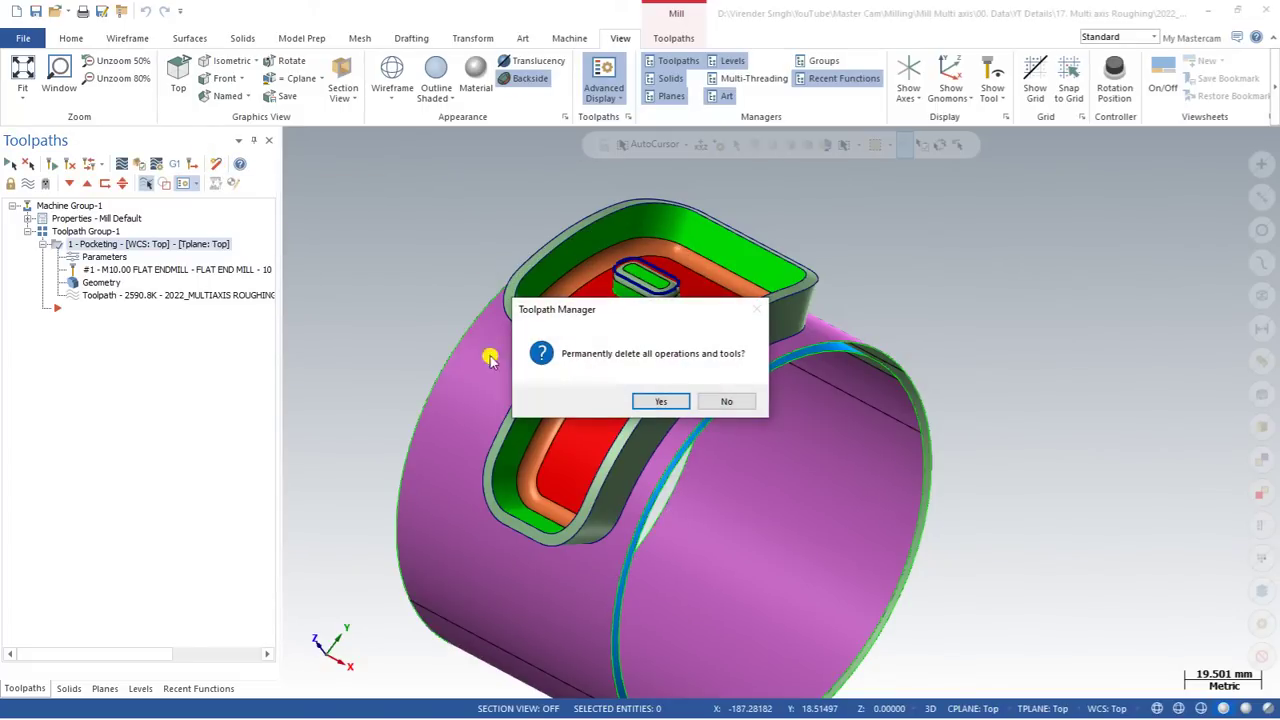
left_click(654, 399)
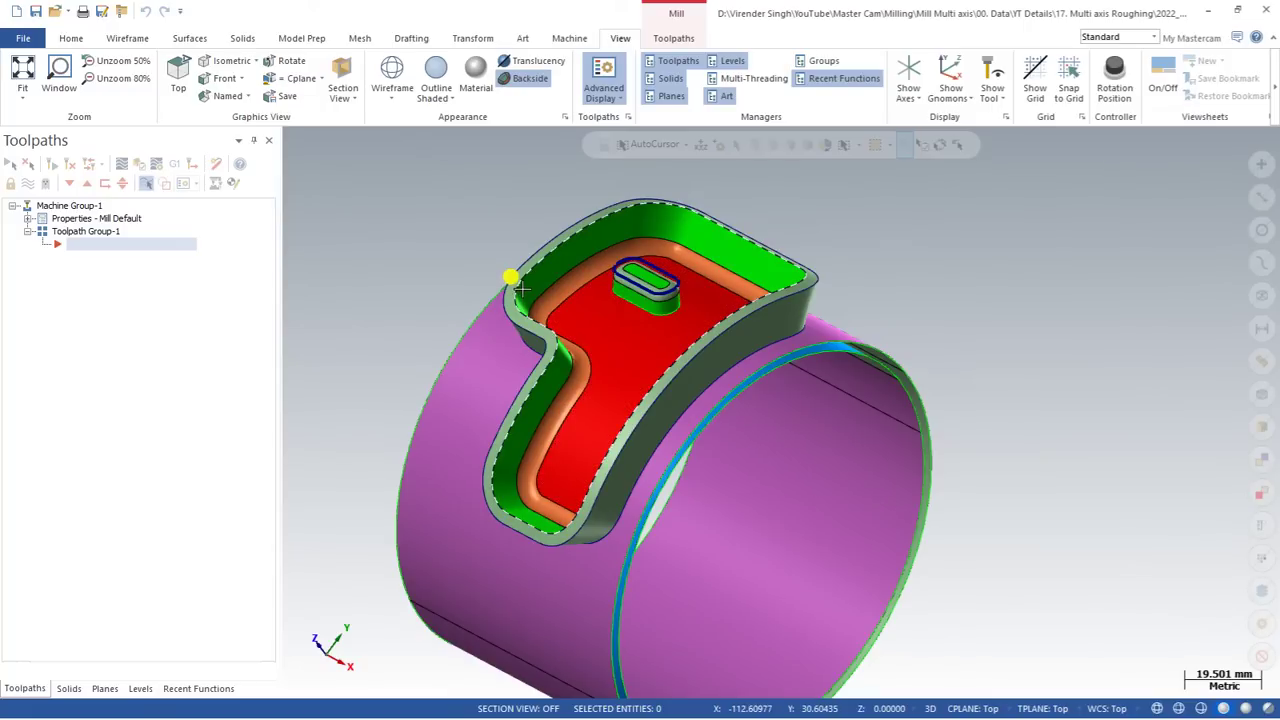
middle_click_drag(510, 277, 460, 198)
right_click(462, 198)
middle_click_drag(512, 300, 504, 282)
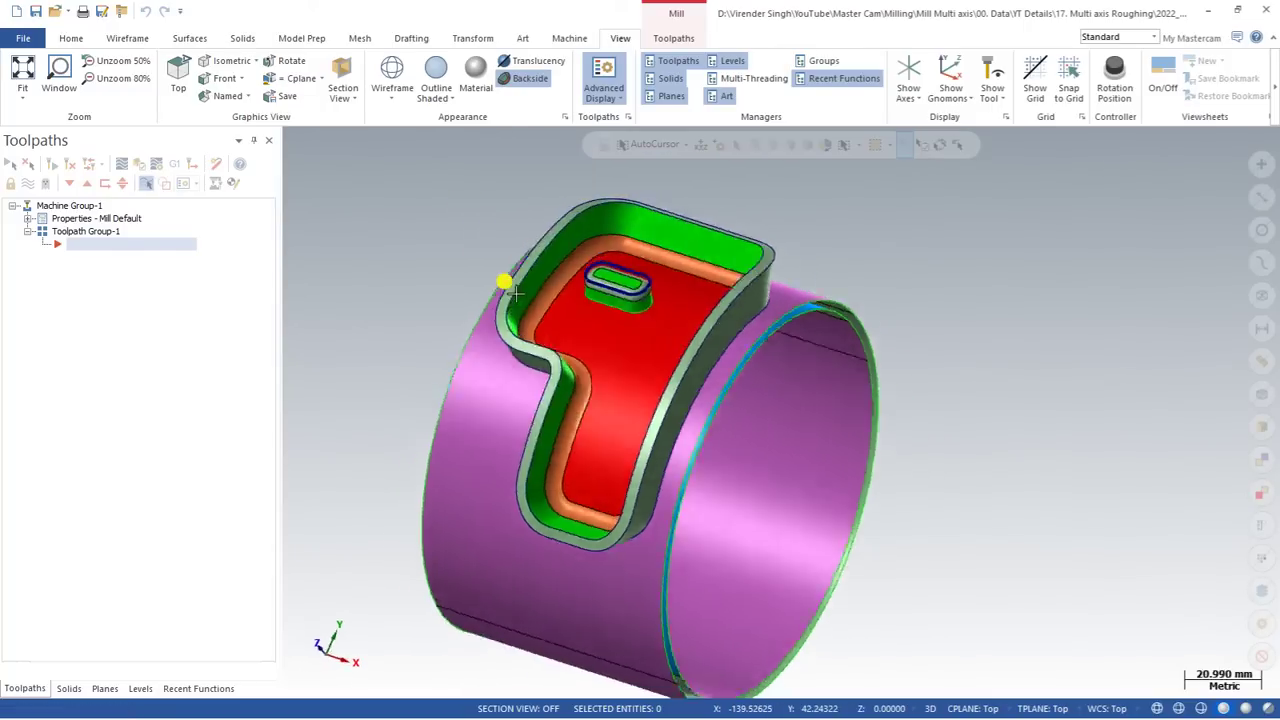
key("alt+1")
scroll(494, 226, "up", 2)
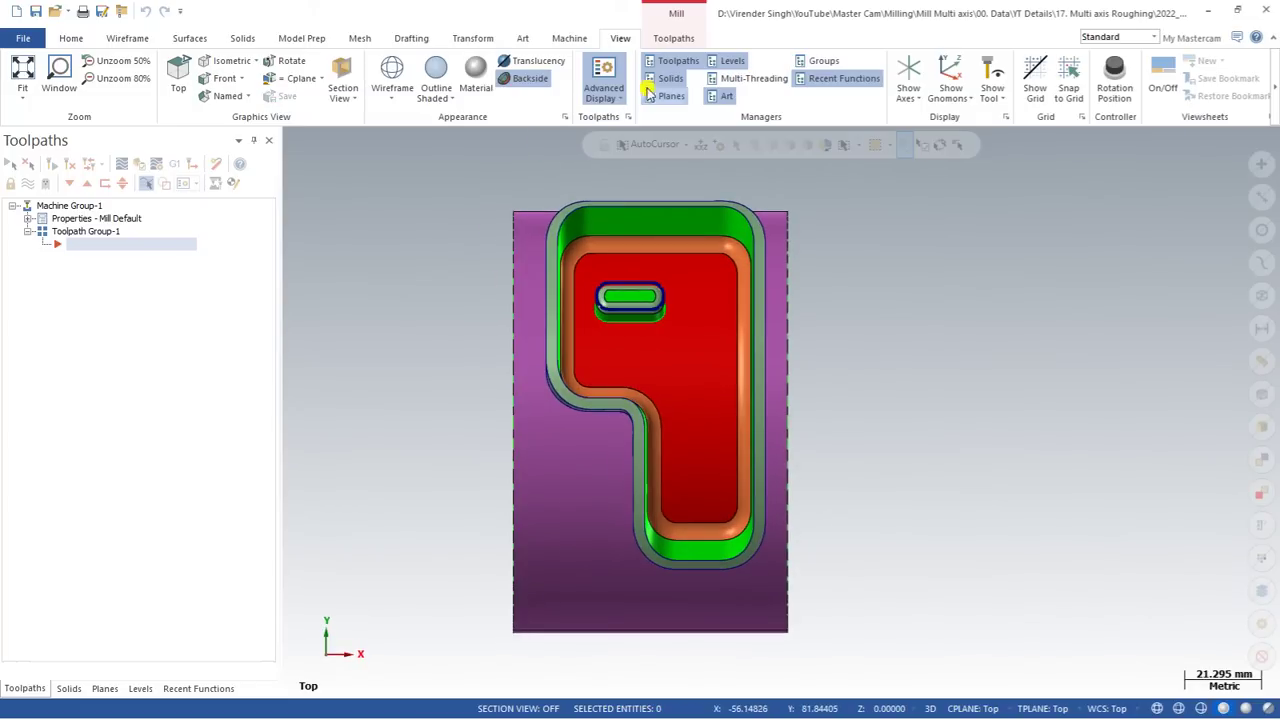
Choose Pocketing under Application in the expanded Multiaxis toolpath gallery.
left_click(676, 40)
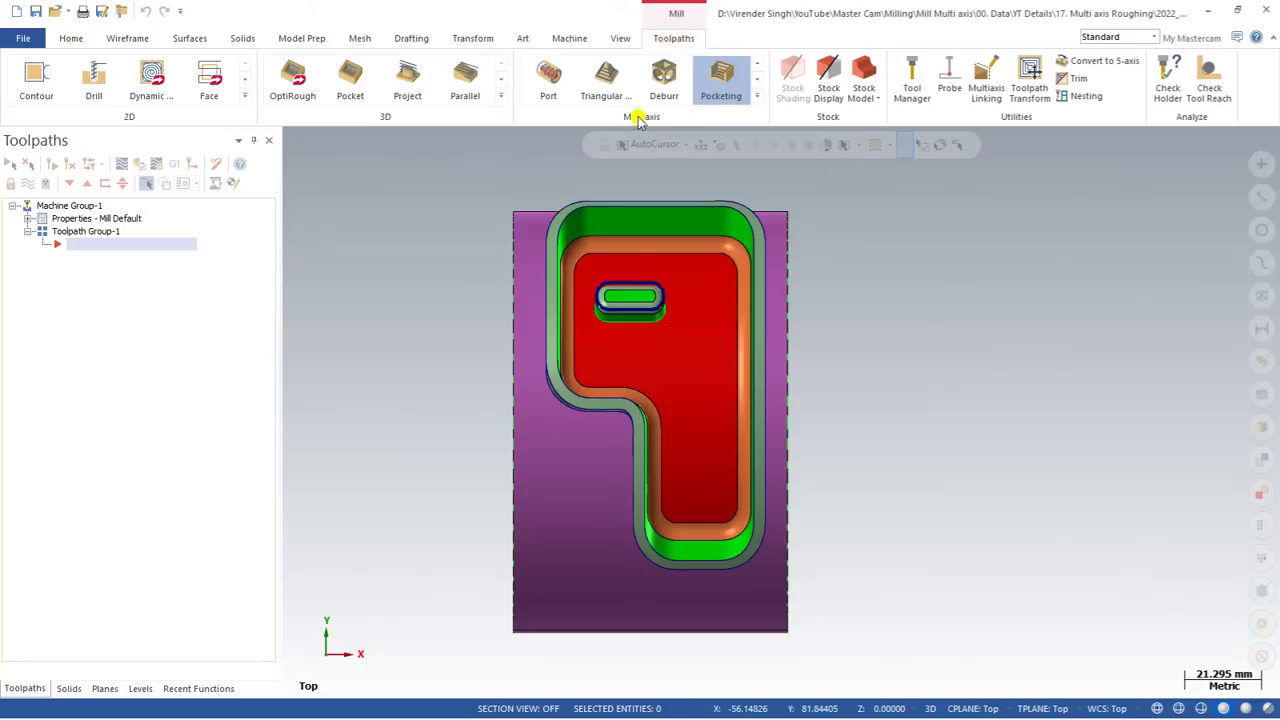
left_click(758, 97)
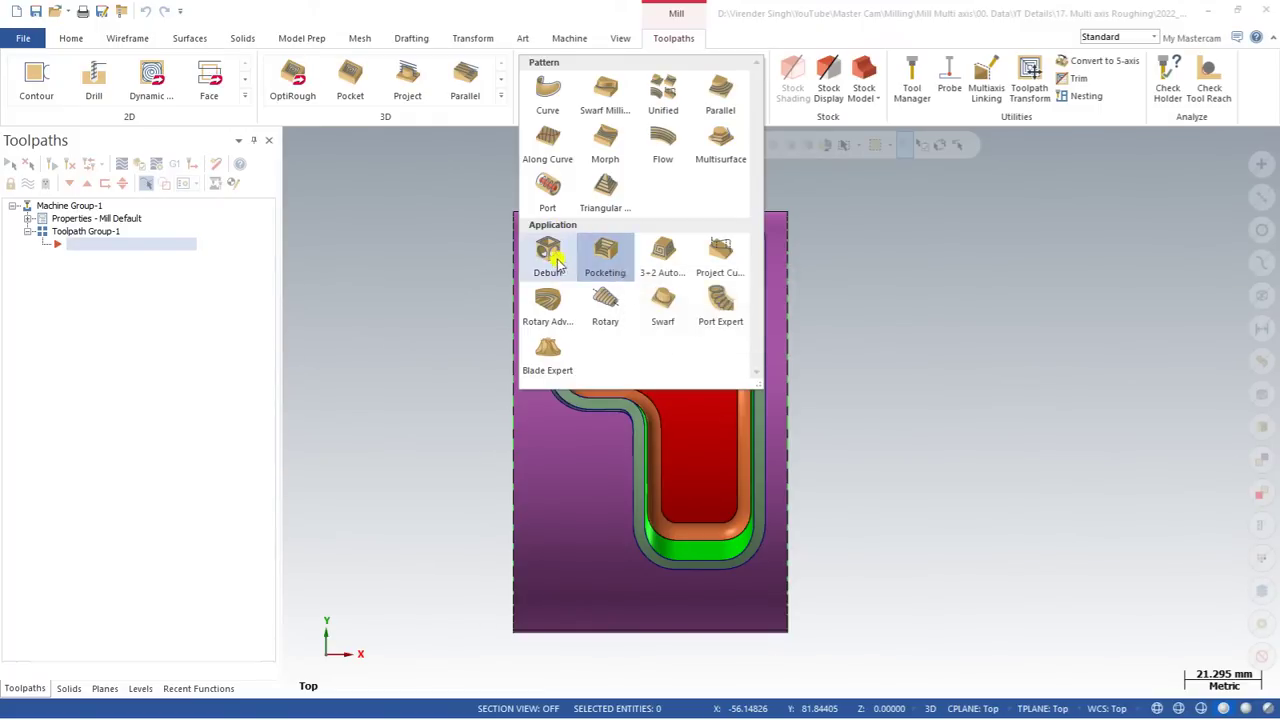
left_click(621, 256)
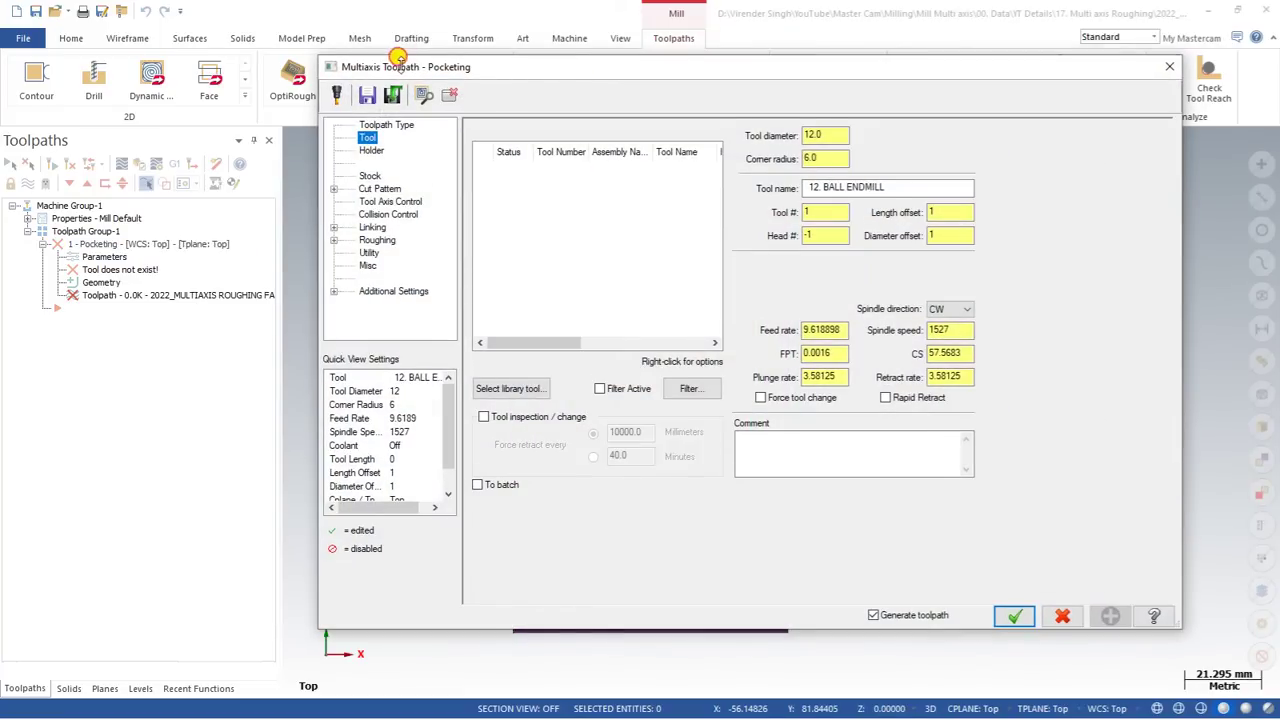
Pick the 6.0 mm flat end mill from the tool library for the pocketing toolpath.
left_click(521, 50)
left_click_drag(517, 60, 338, 58)
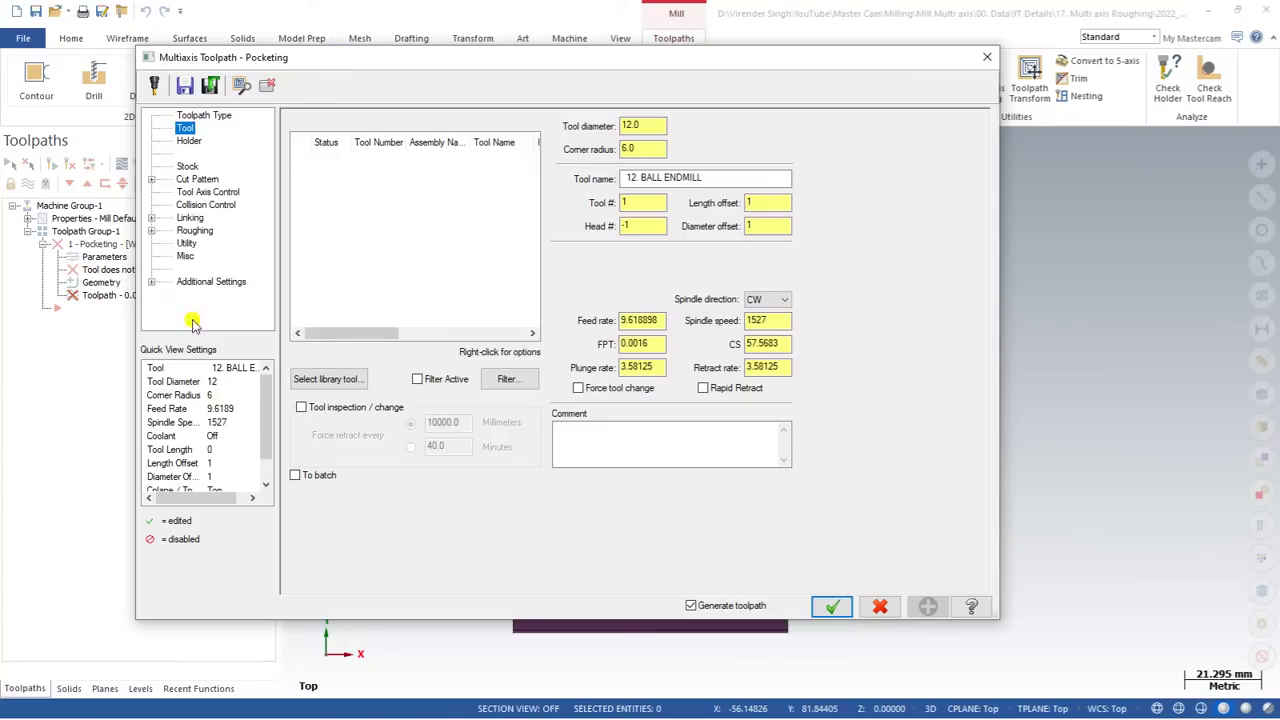
left_click(330, 385)
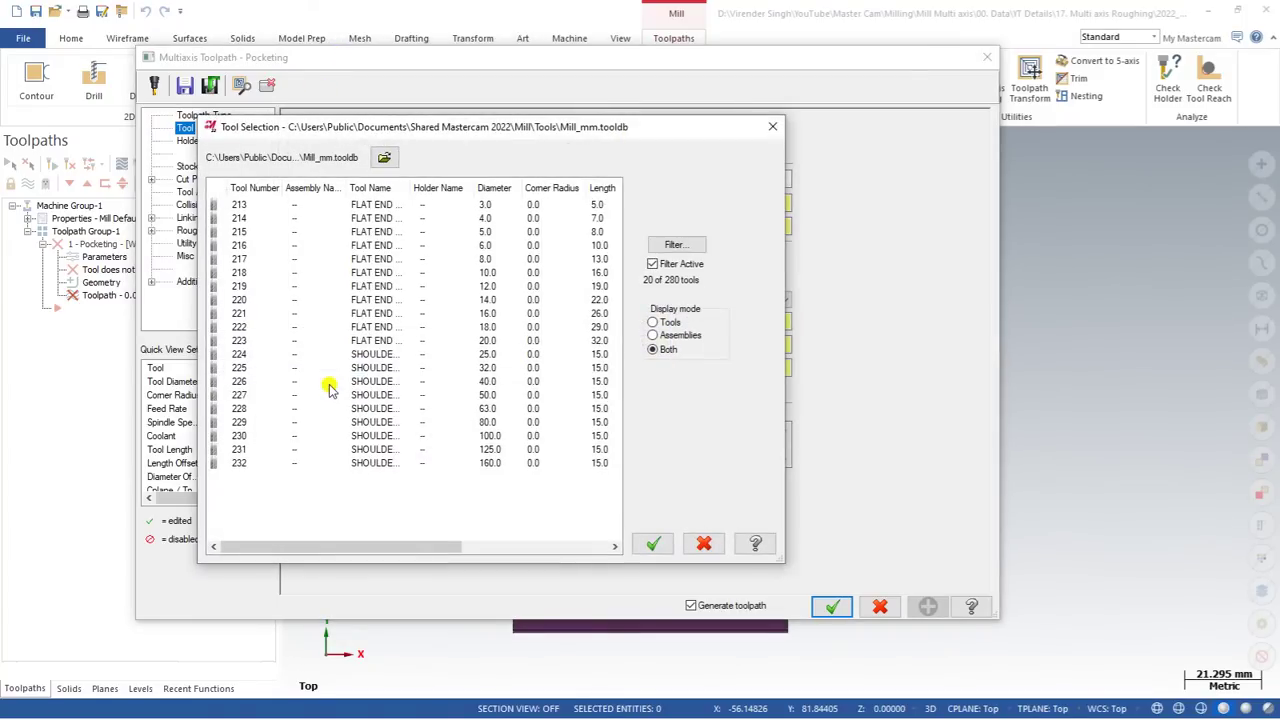
double_click(425, 246)
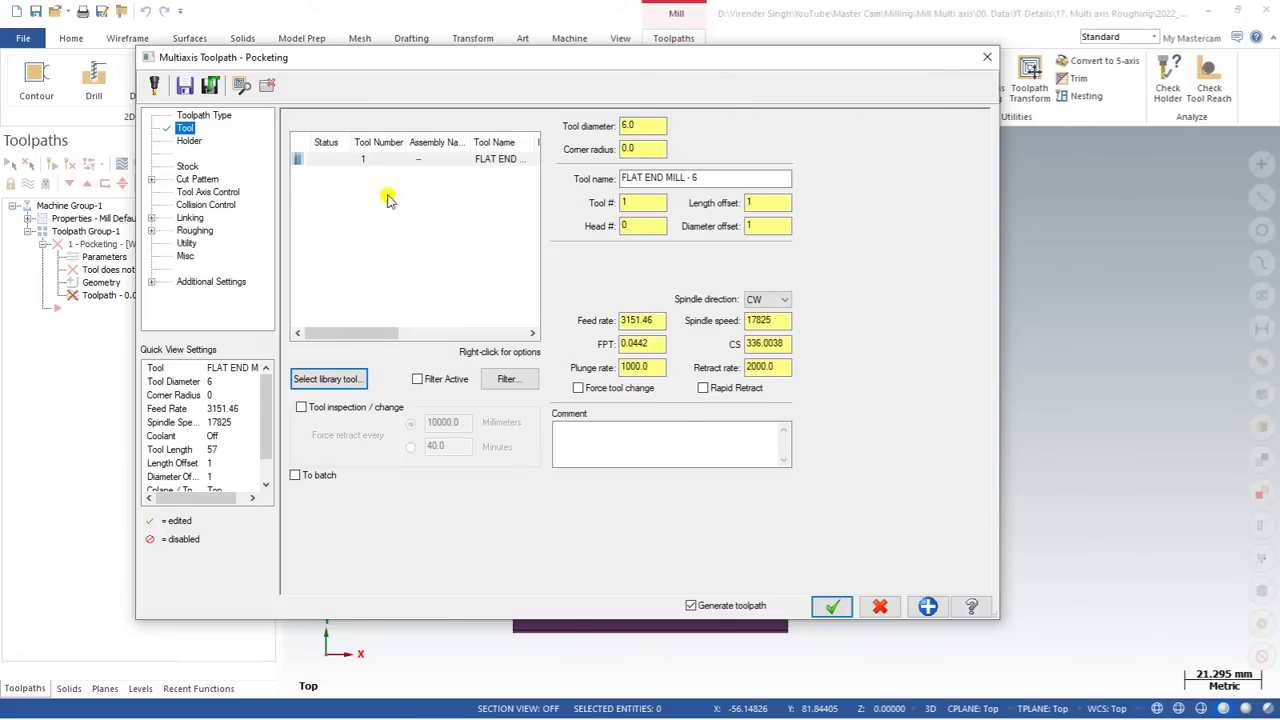
left_click(186, 168)
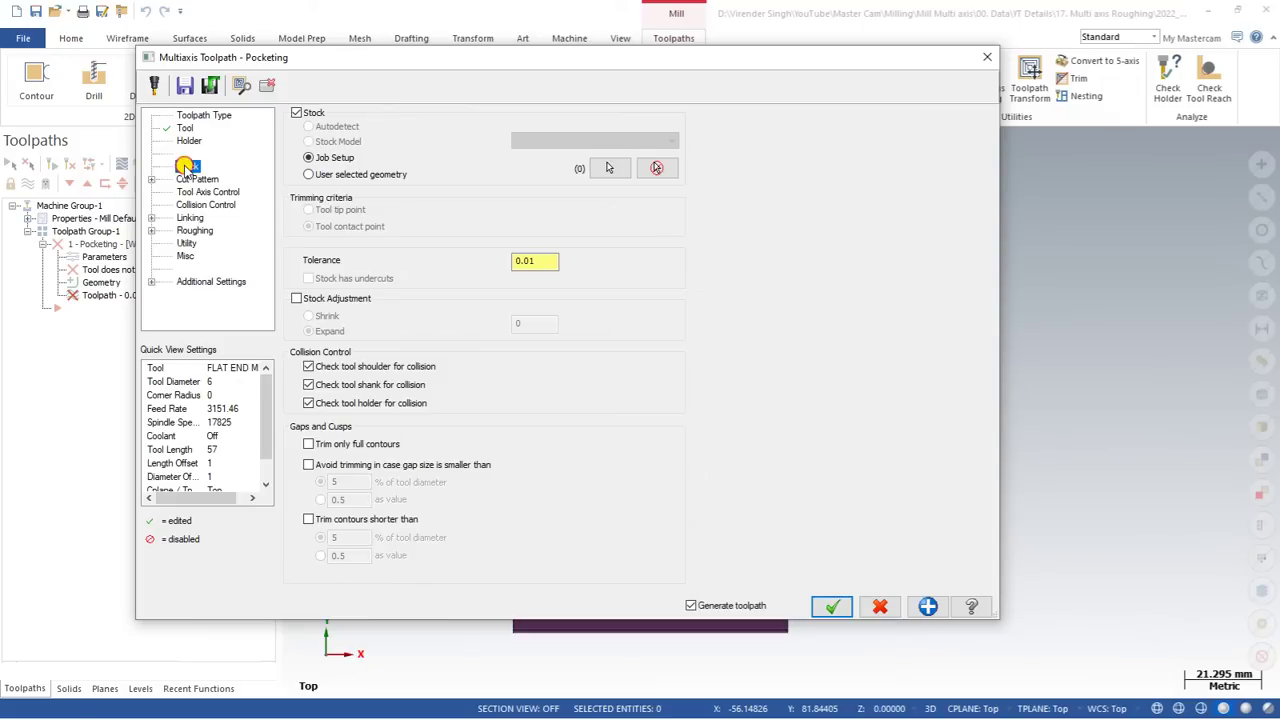
Set stock to User selected geometry and box-select the stock solid on level 55.
left_click(306, 112)
left_click(310, 116)
left_click(613, 169)
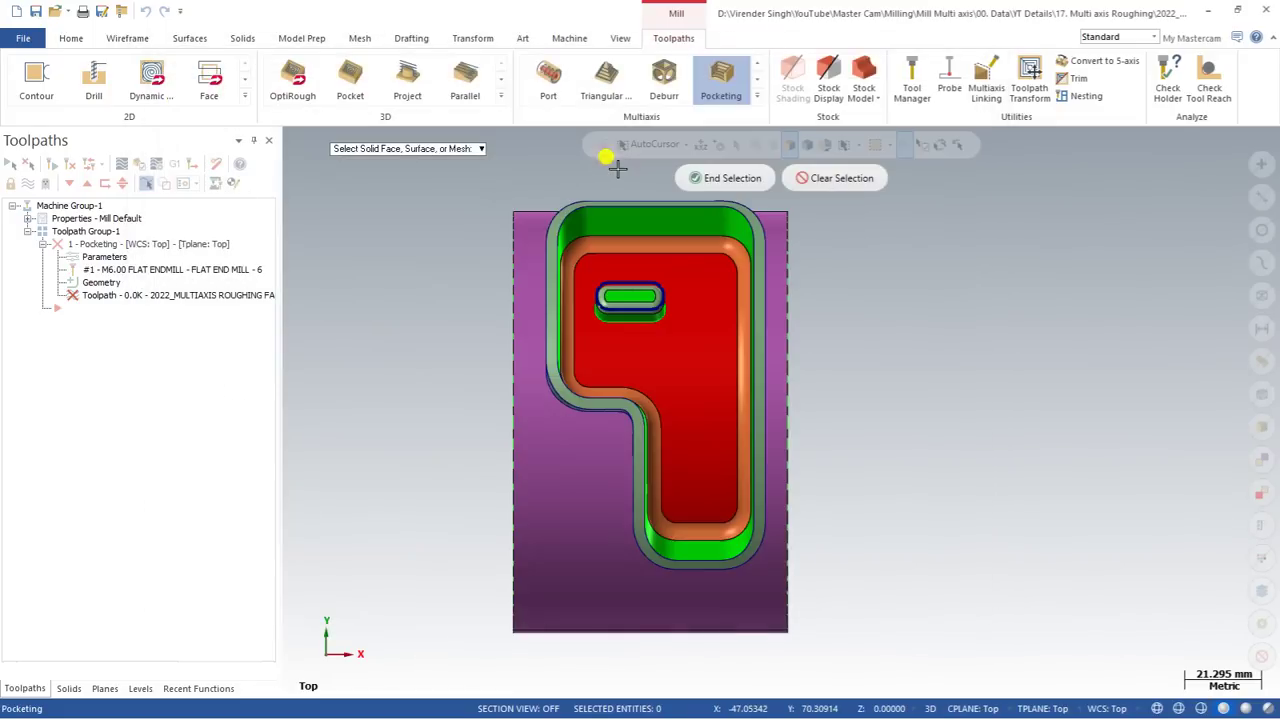
left_click(141, 688)
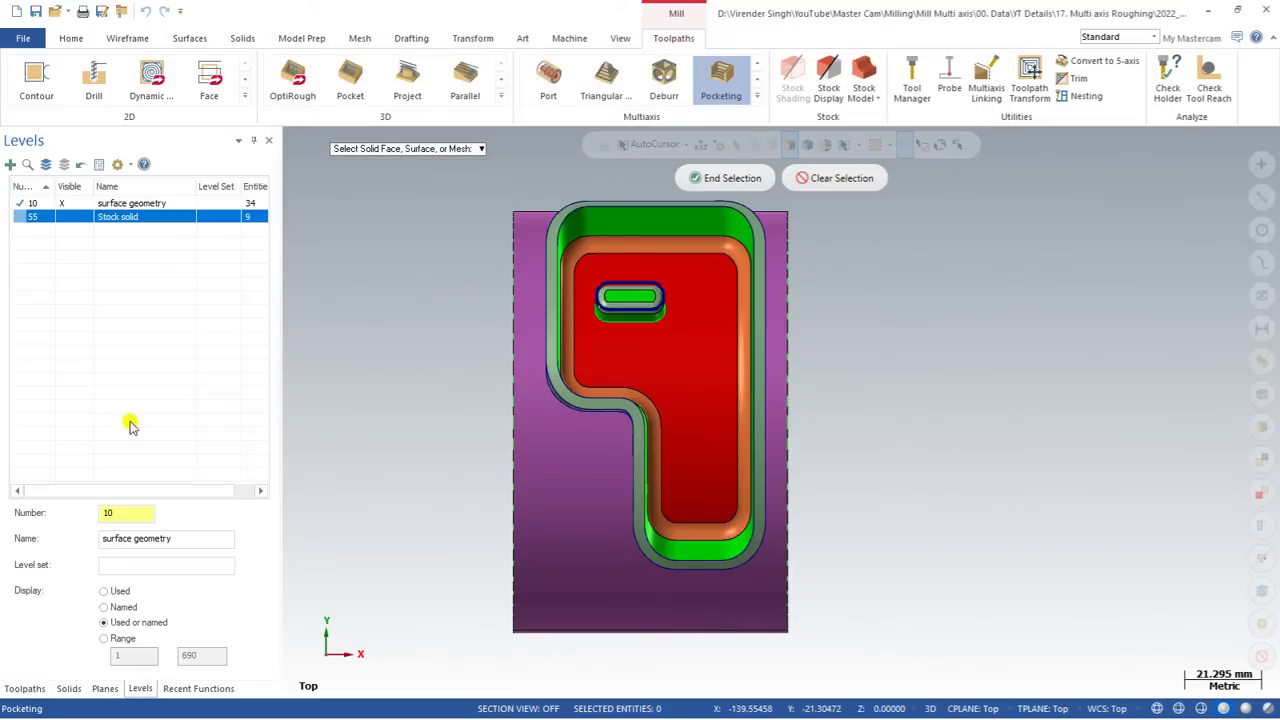
left_click(70, 216)
left_click(27, 216)
left_click(62, 203)
middle_click_drag(481, 364, 643, 383)
left_click_drag(379, 198, 829, 569)
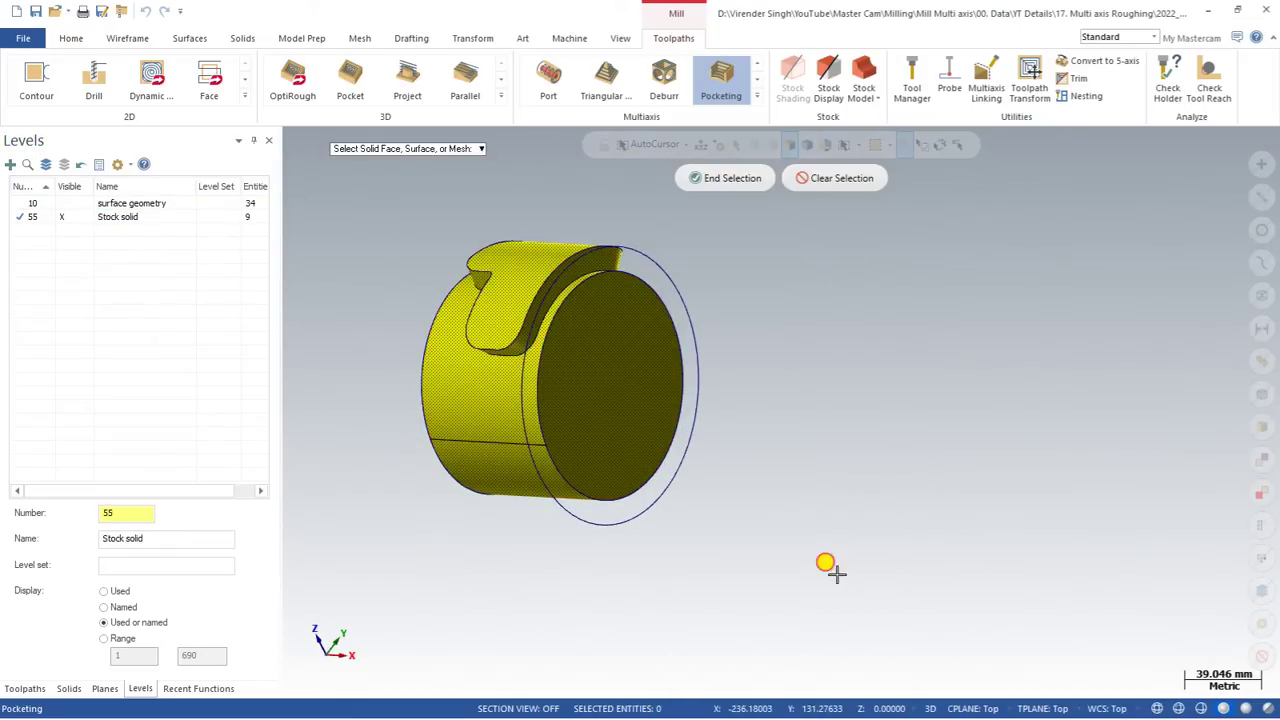
left_click(742, 178)
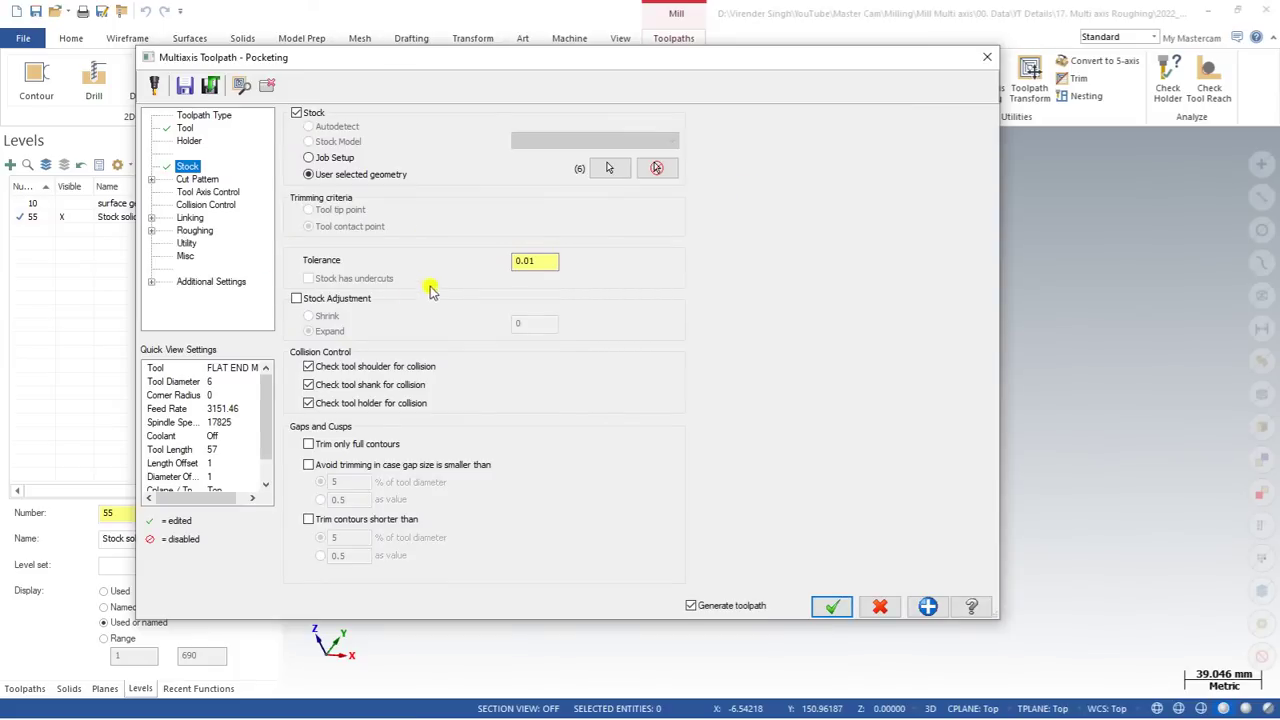
Try the Stock Adjustment expand and shrink options, then leave Stock Adjustment off.
left_click(333, 299)
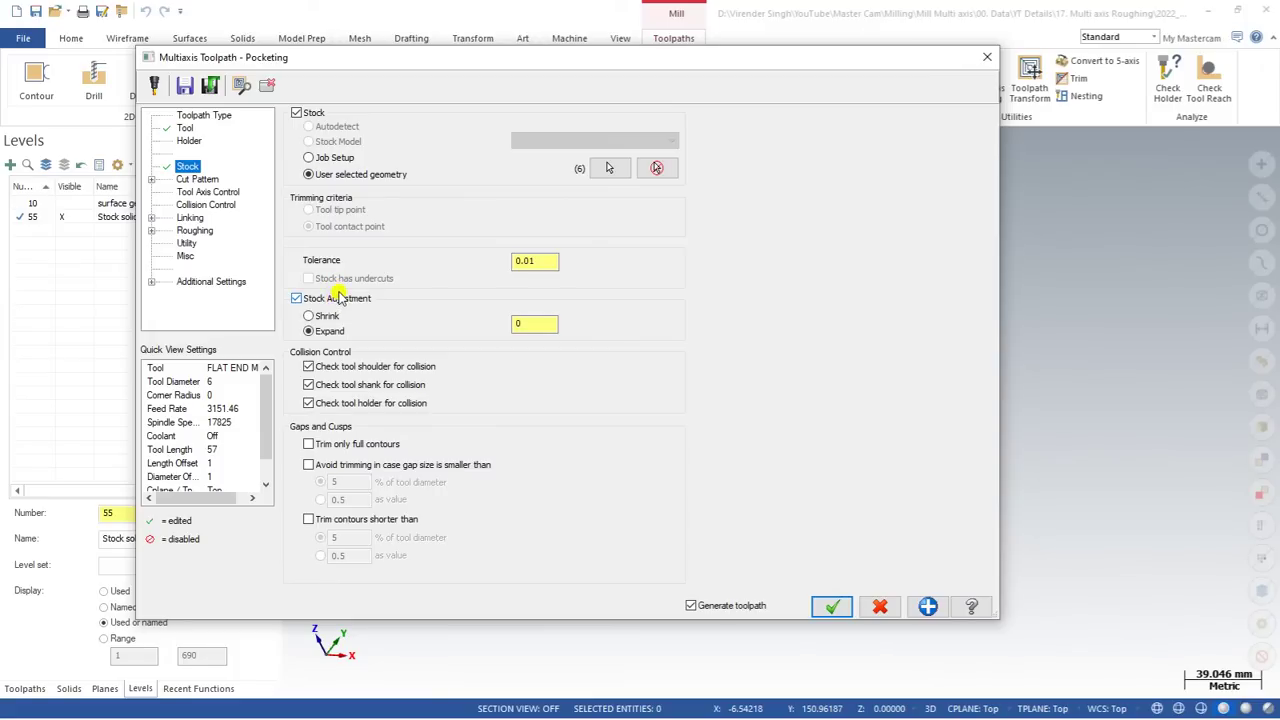
left_click(520, 324)
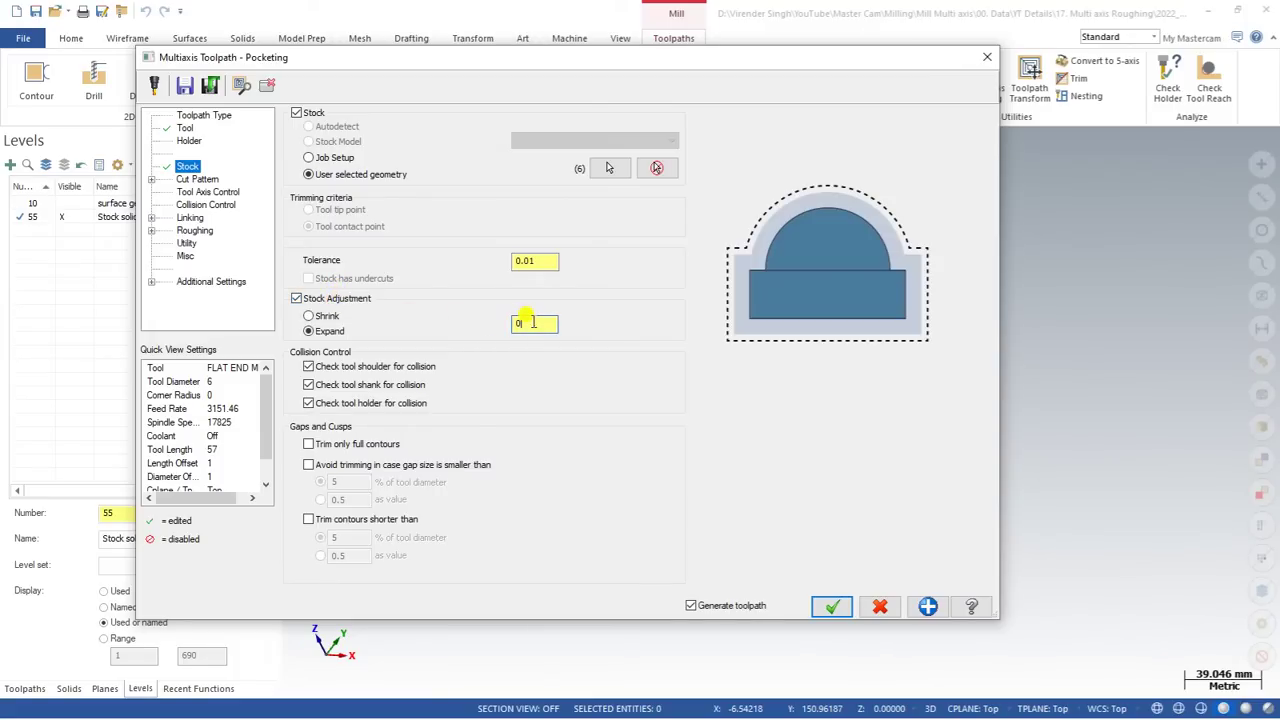
left_click(319, 334)
left_click(312, 316)
left_click(298, 299)
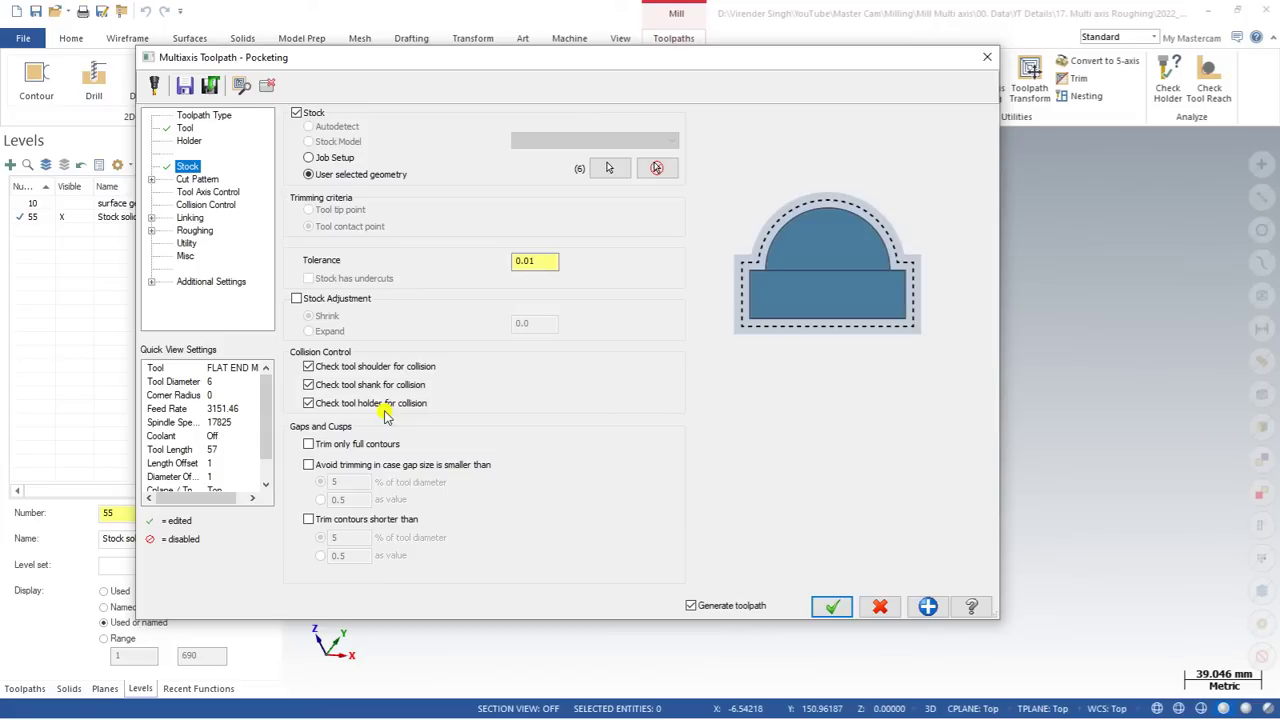
On the Cut Pattern page, pick the six pocket surfaces on level 10 as machining geometries.
left_click(199, 180)
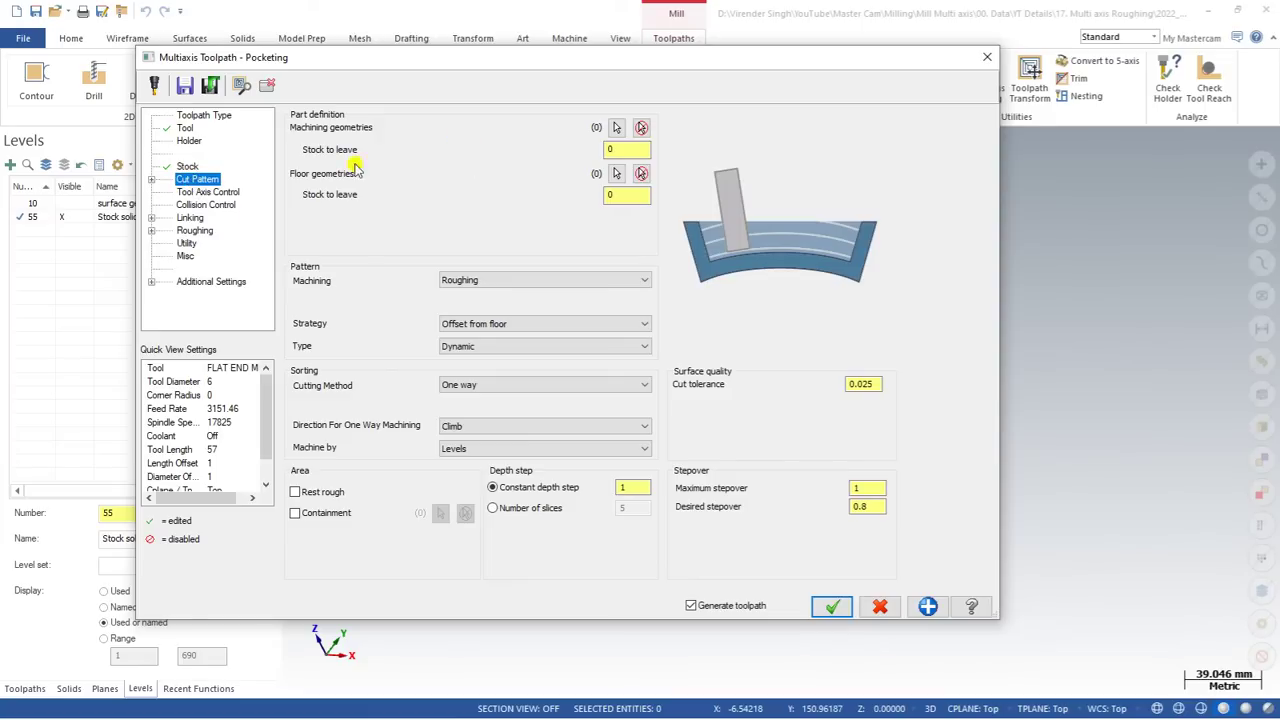
left_click(617, 127)
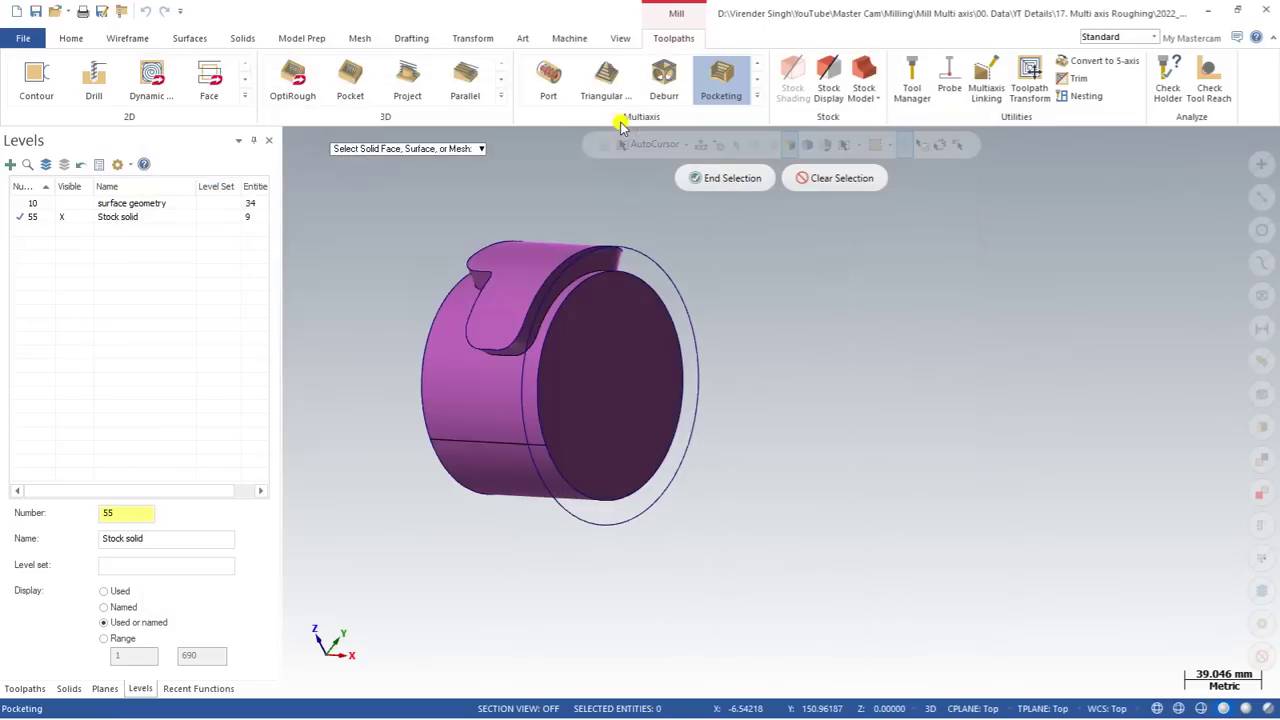
left_click(27, 203)
left_click(61, 216)
middle_click_drag(486, 285, 508, 206)
scroll(508, 206, "up", 3)
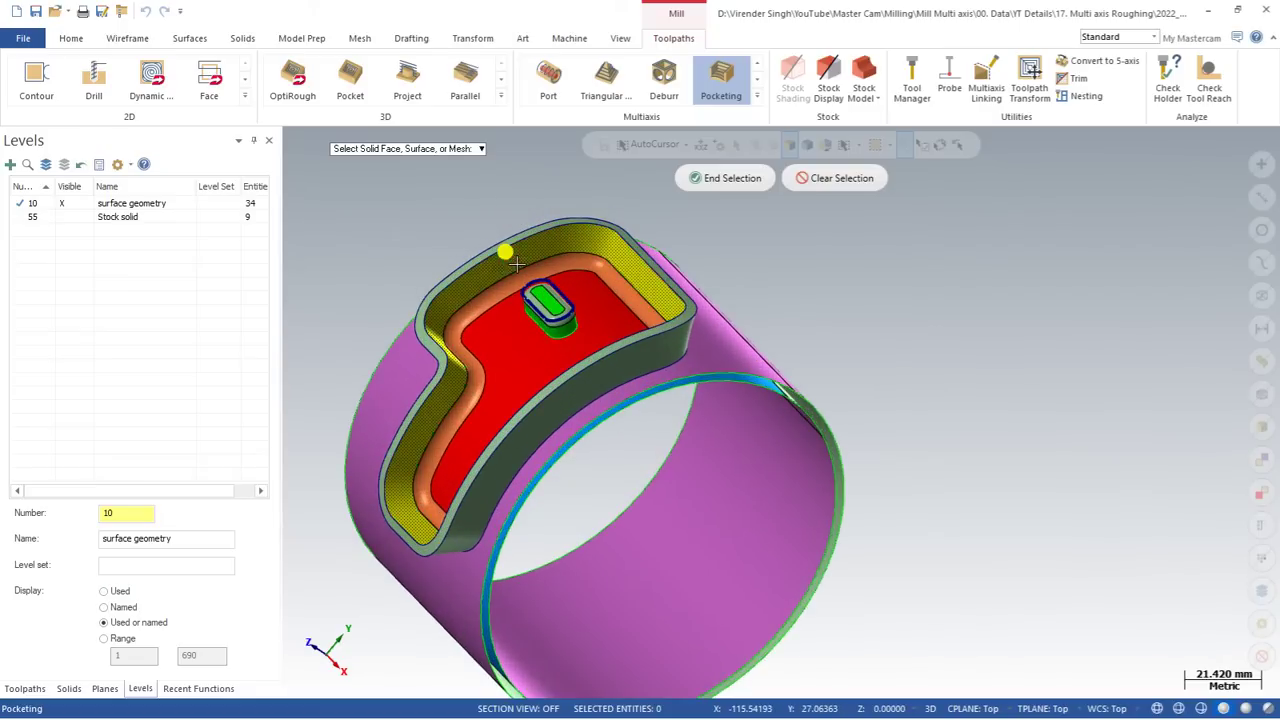
scroll(531, 320, "up", 4)
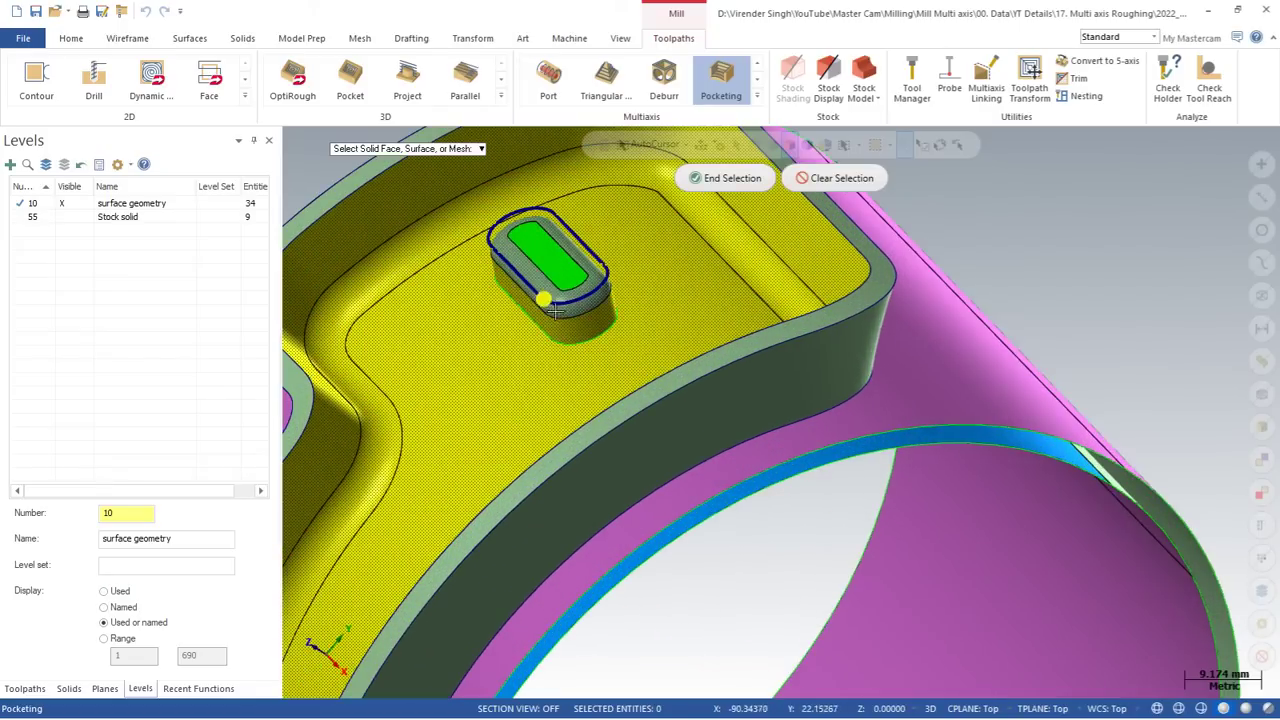
scroll(535, 295, "down", 2)
mouse_move(529, 296)
middle_mouse_down()
mouse_move(634, 251)
mouse_move(537, 311)
middle_mouse_up()
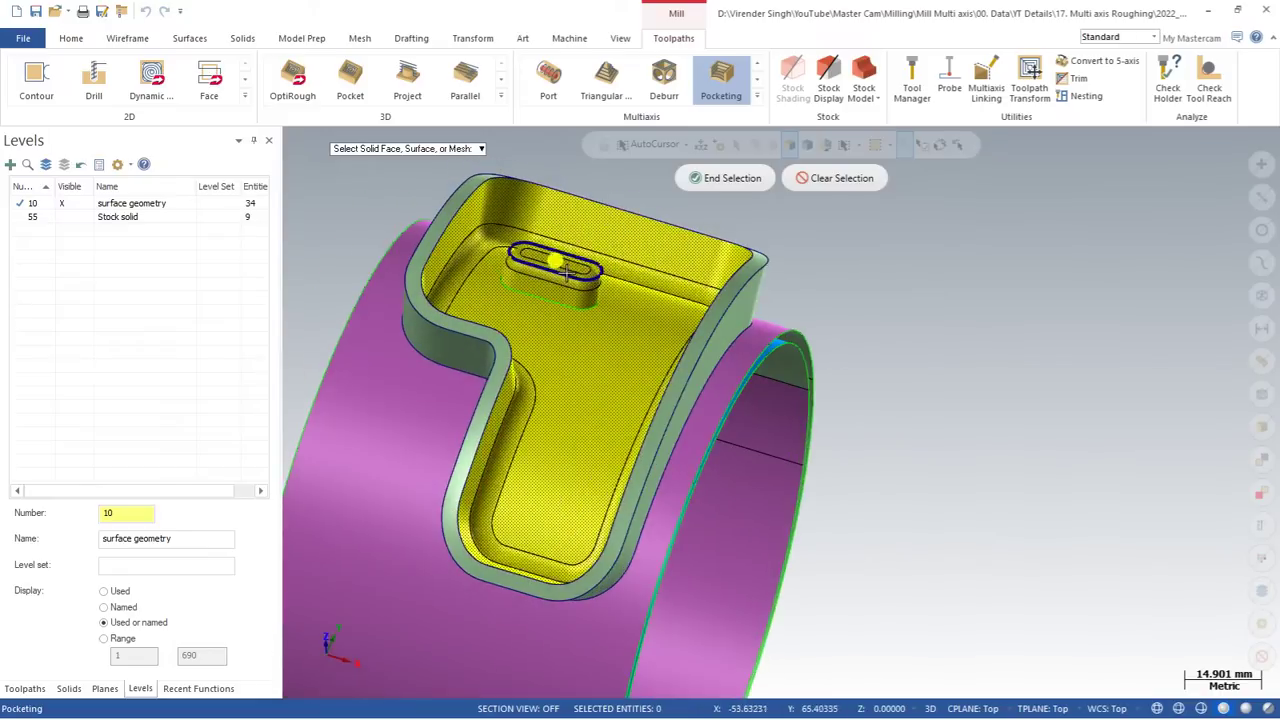
scroll(537, 311, "up", 4)
scroll(528, 309, "up", 1)
scroll(551, 262, "down", 4)
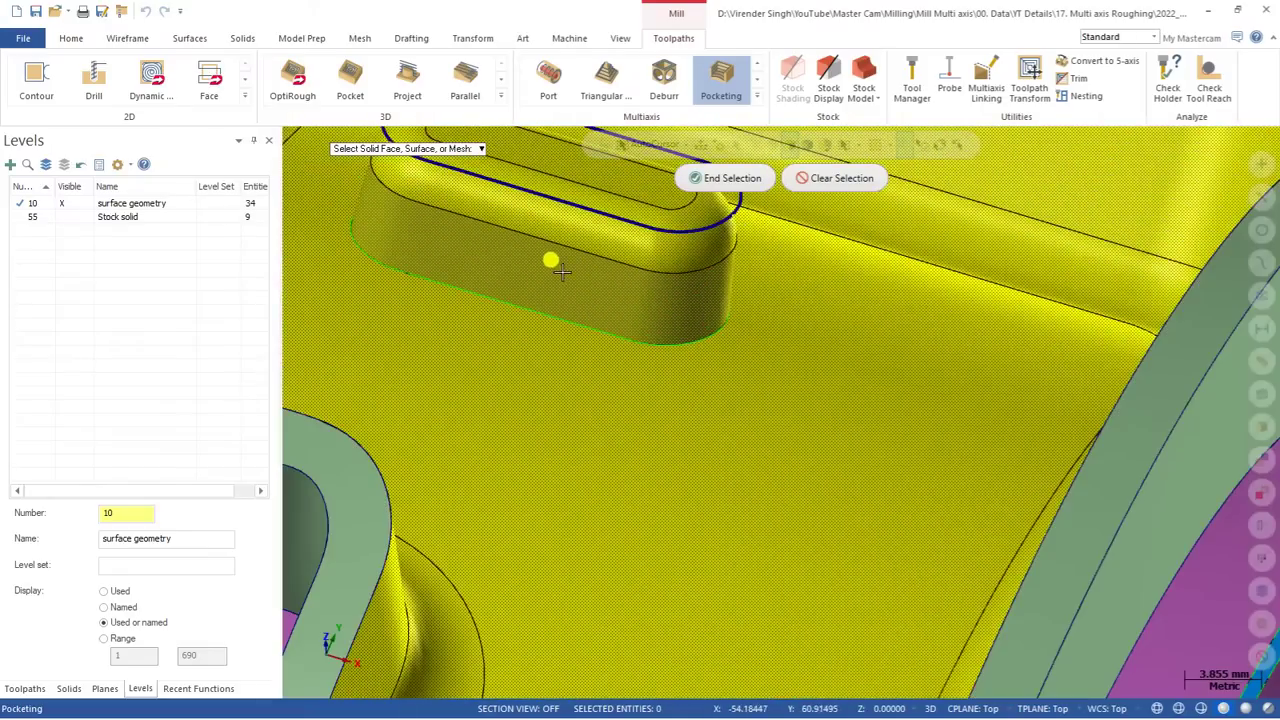
middle_click_drag(628, 283, 720, 180)
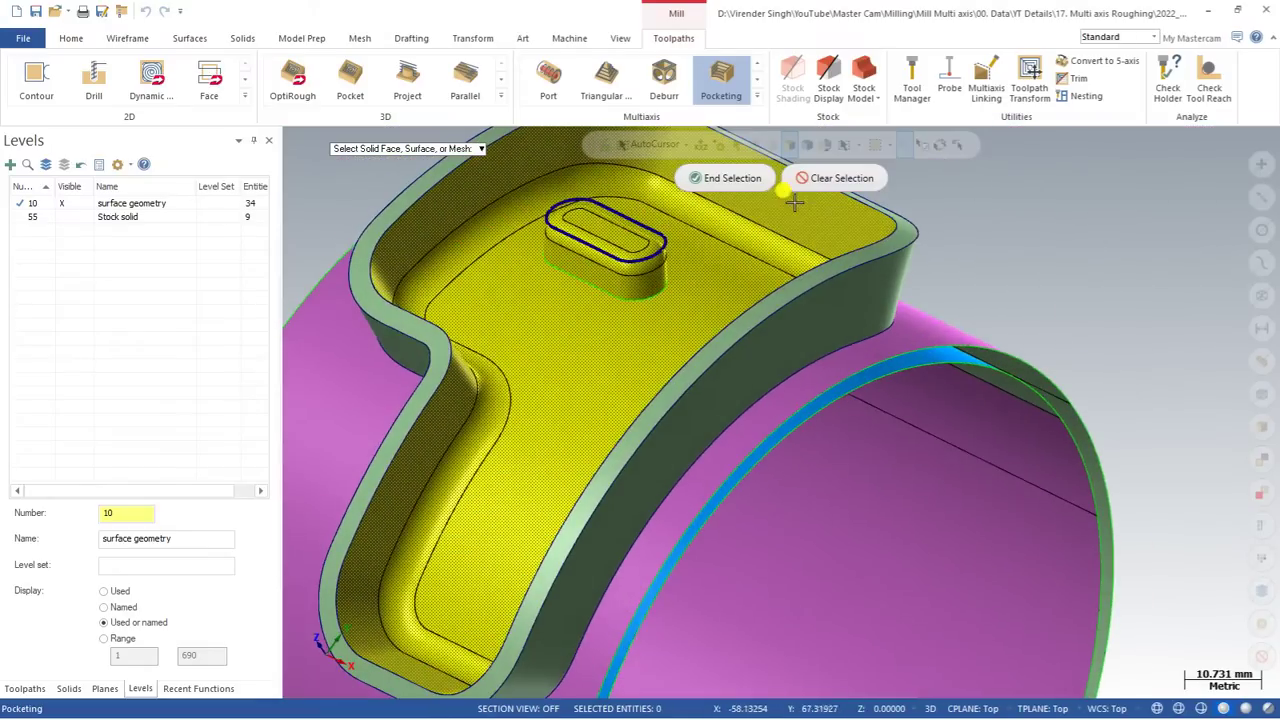
left_click(725, 178)
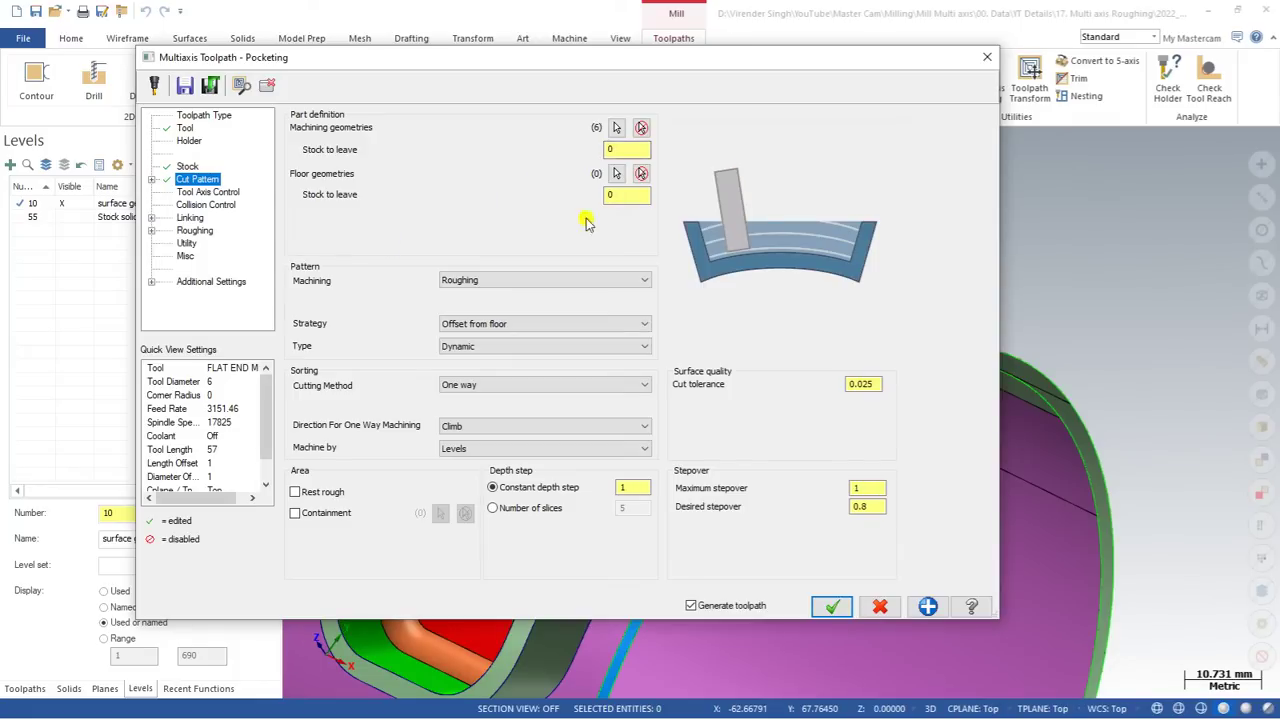
Select the pocket floor face as the single floor geometry.
left_click(626, 195)
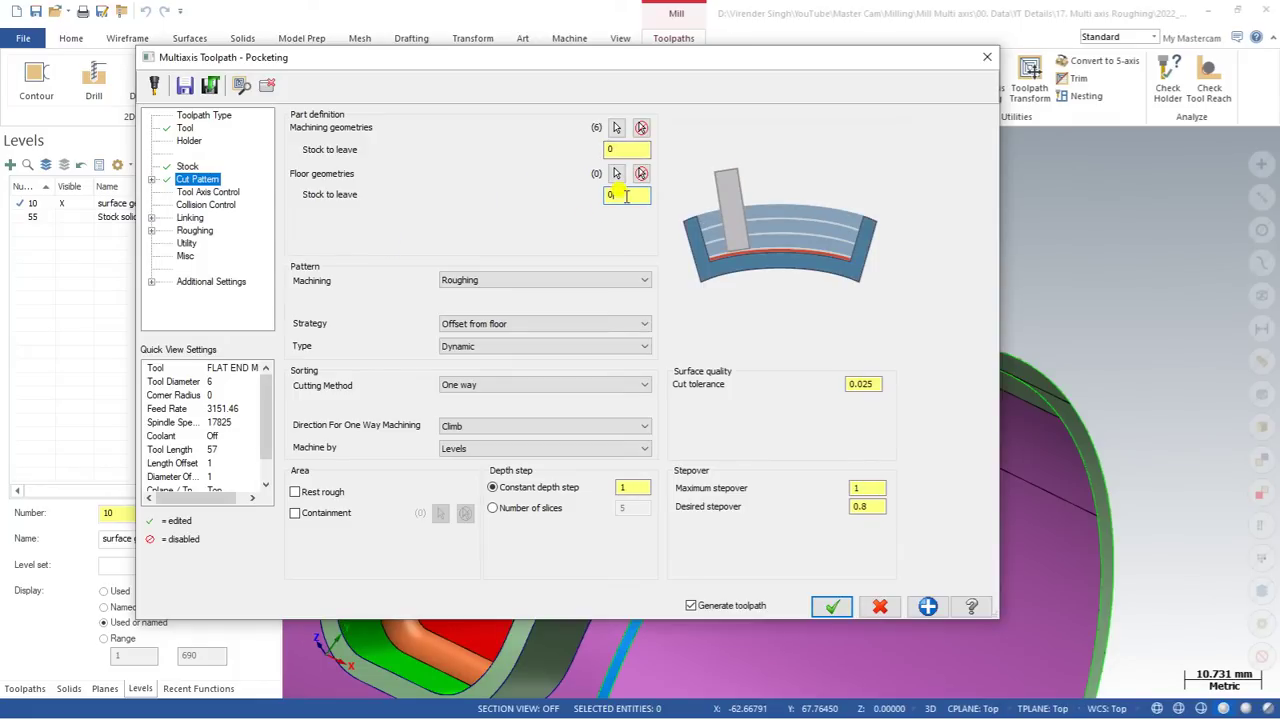
left_click(616, 174)
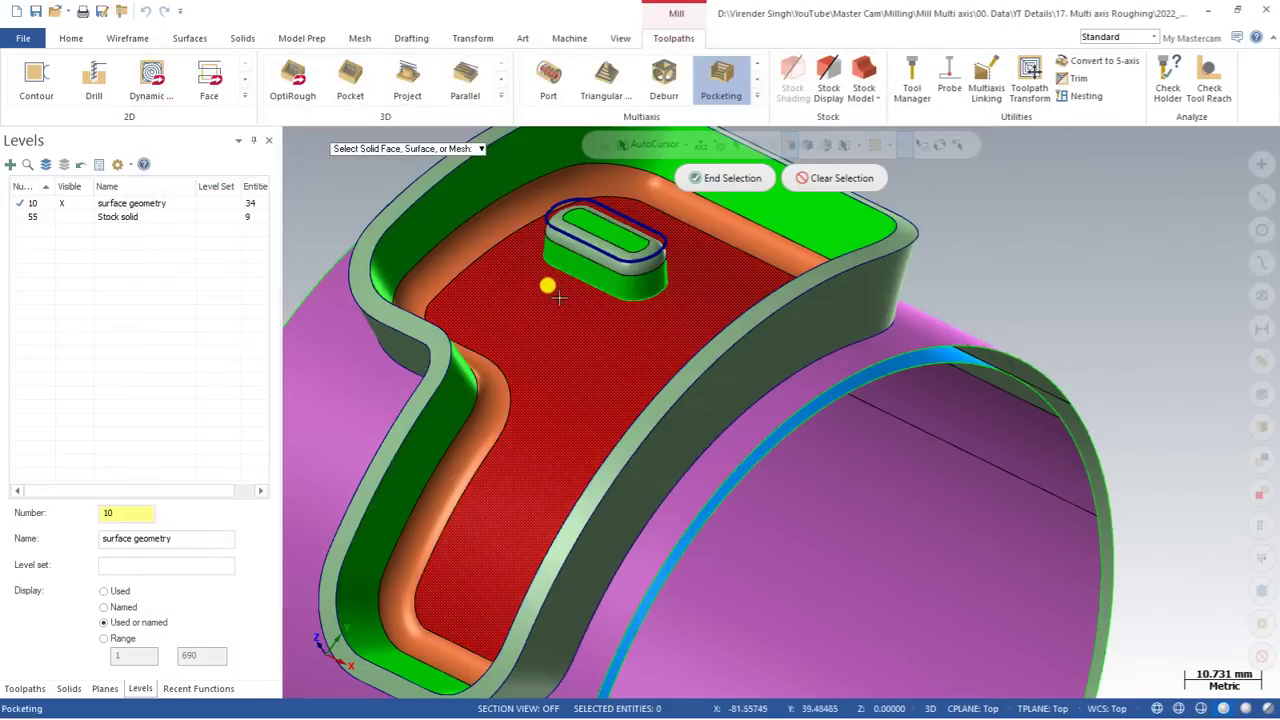
left_click(594, 279)
left_click(725, 178)
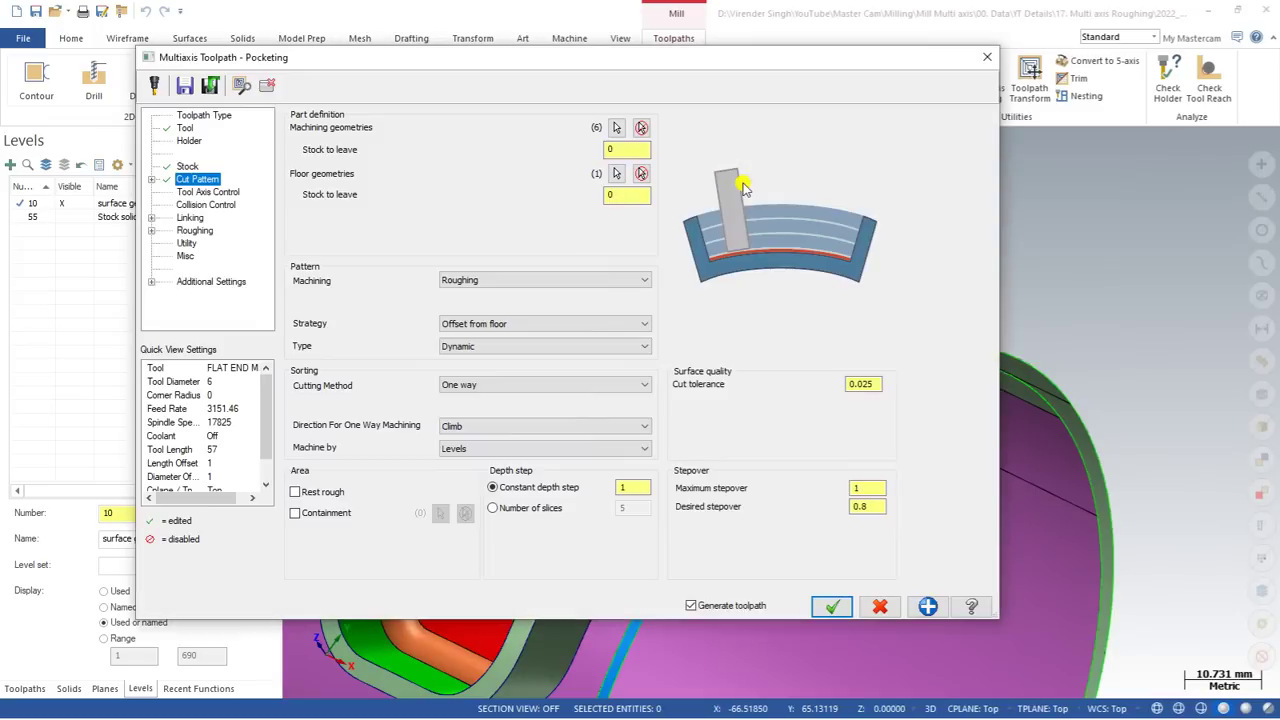
Check the wall stock to leave, confirm Roughing machining, and open the Strategy list.
left_click(623, 150)
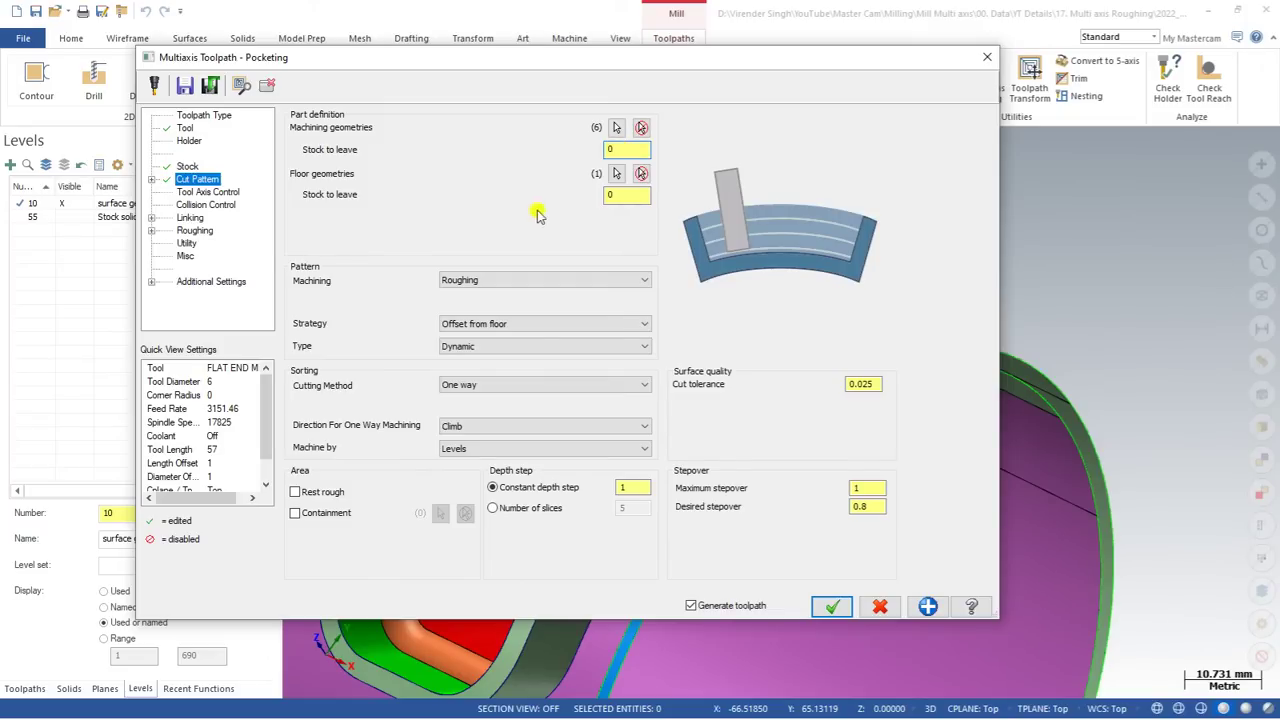
left_click(504, 282)
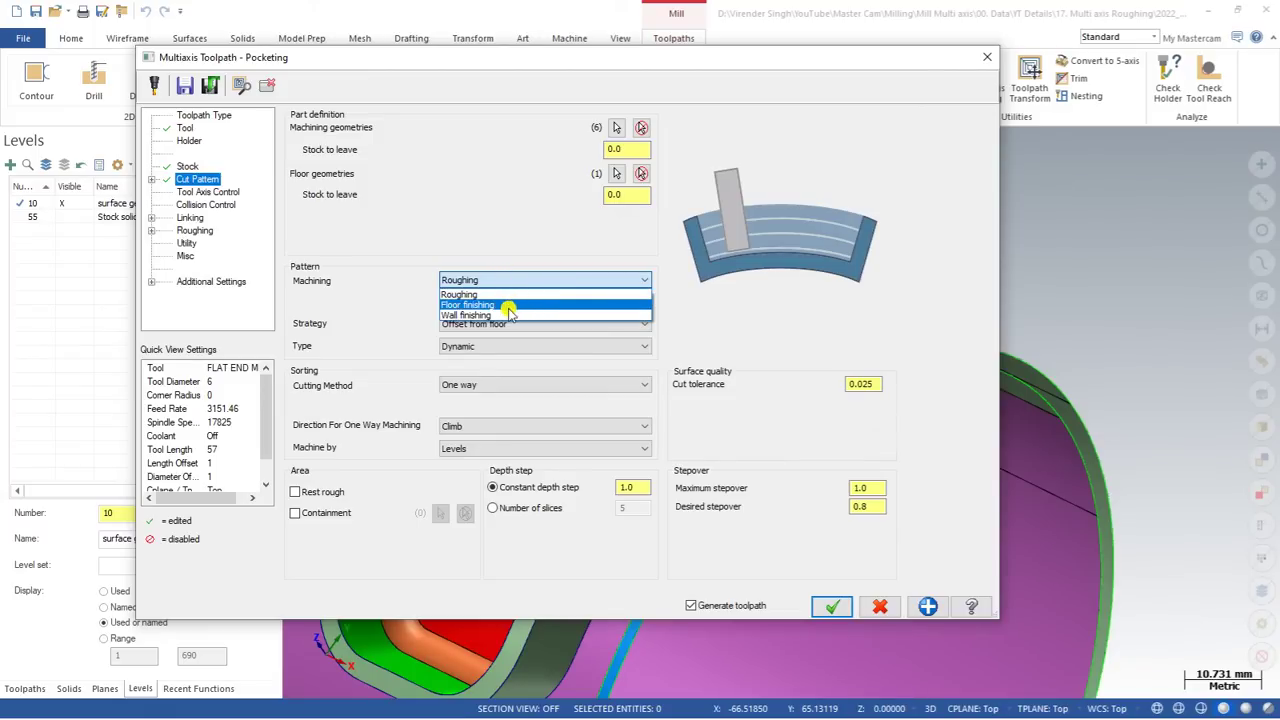
left_click(502, 295)
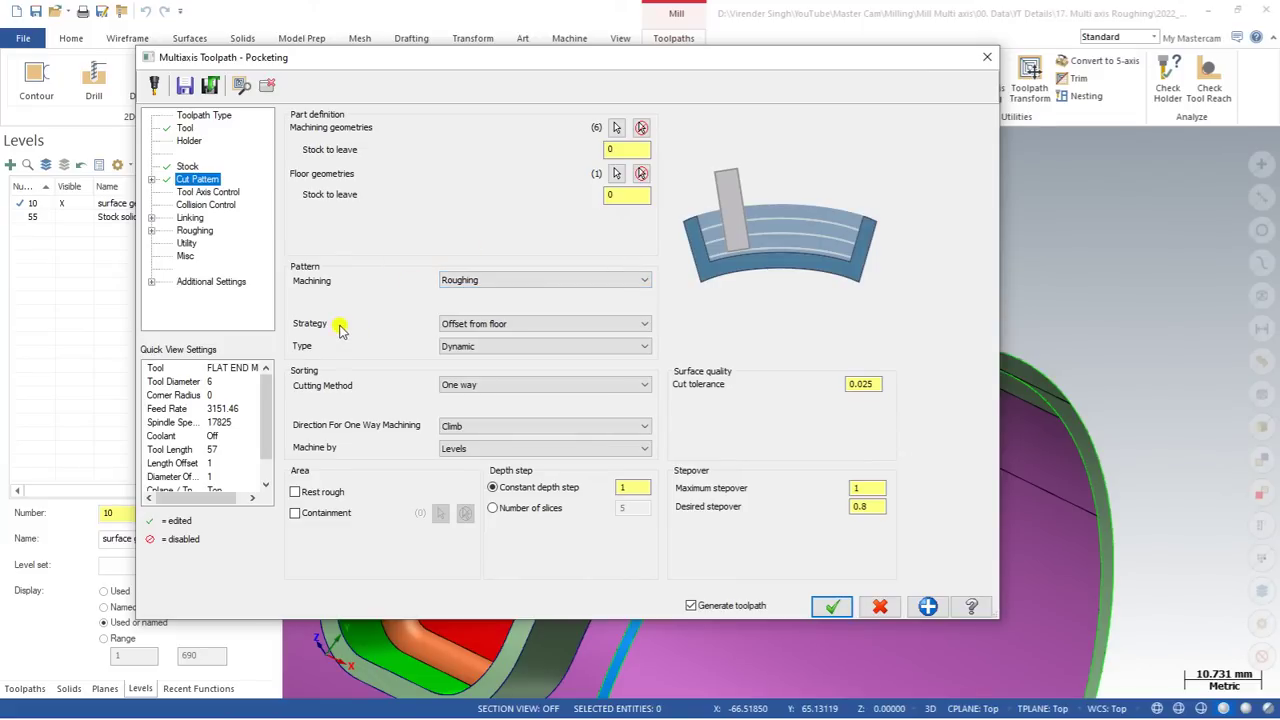
left_click(500, 326)
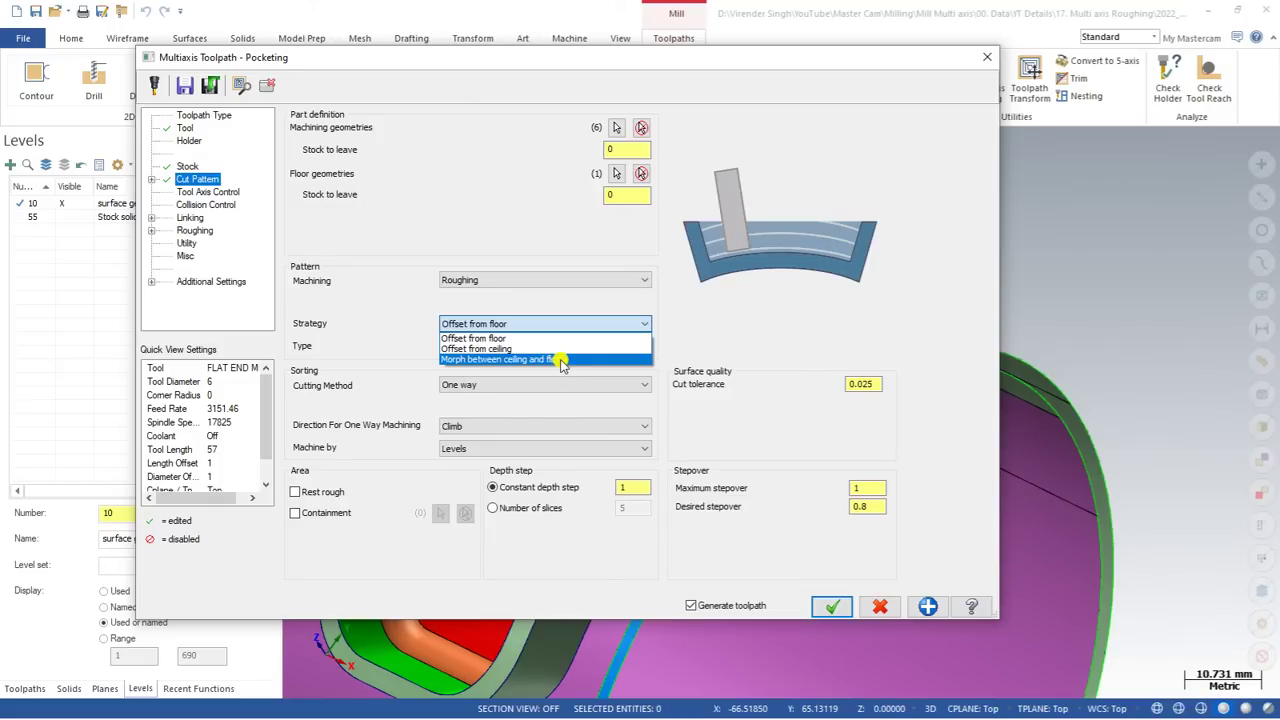
left_click(536, 330)
left_click(536, 330)
left_click(533, 331)
left_click(503, 349)
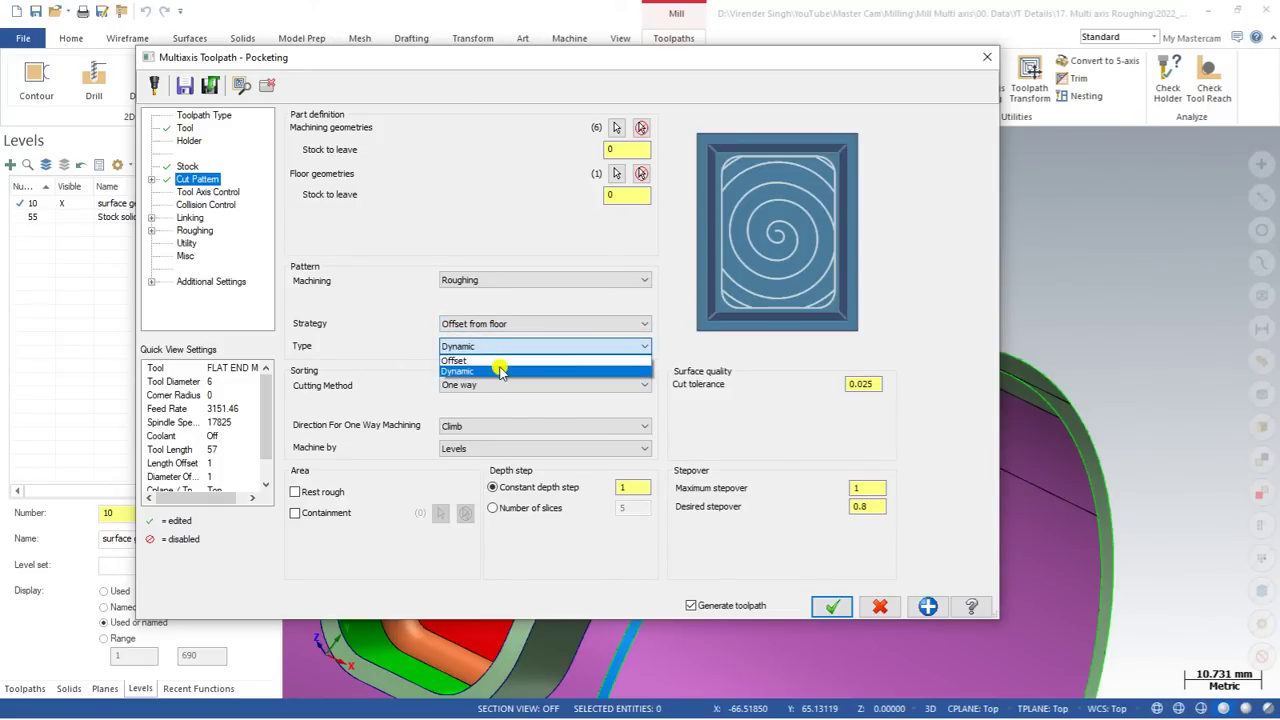
left_click(503, 349)
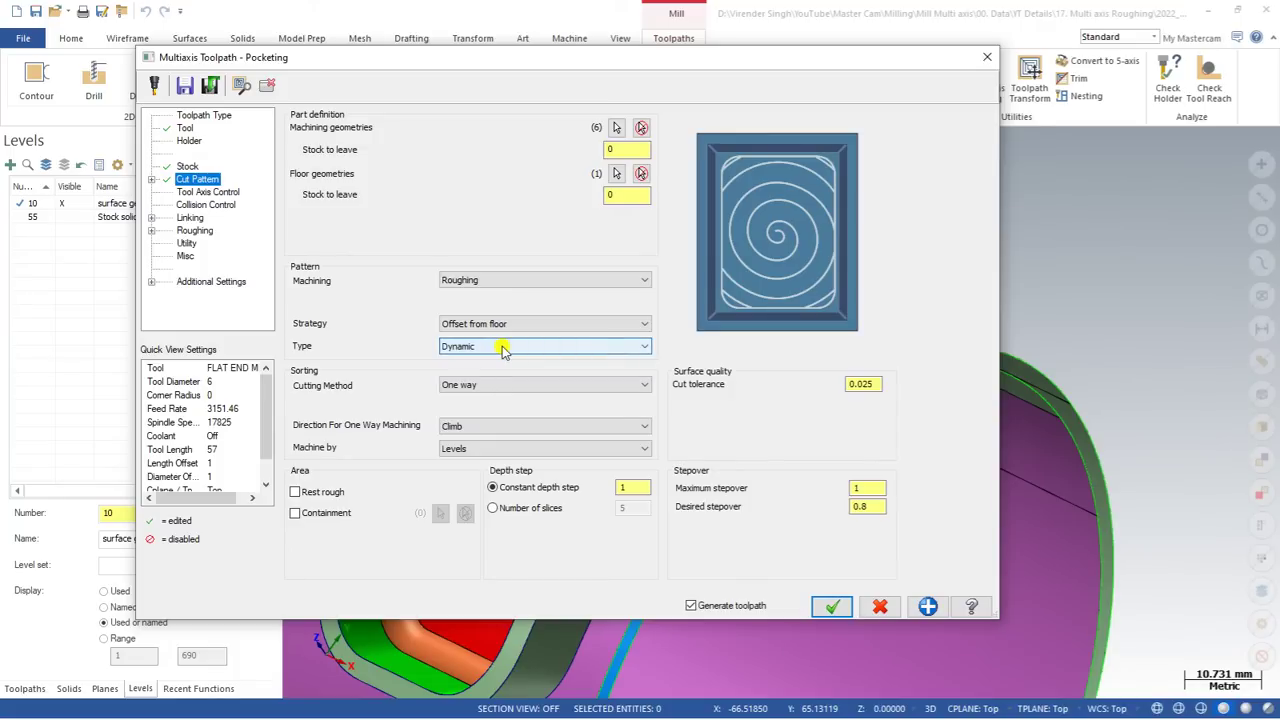
left_click(474, 428)
left_click(474, 440)
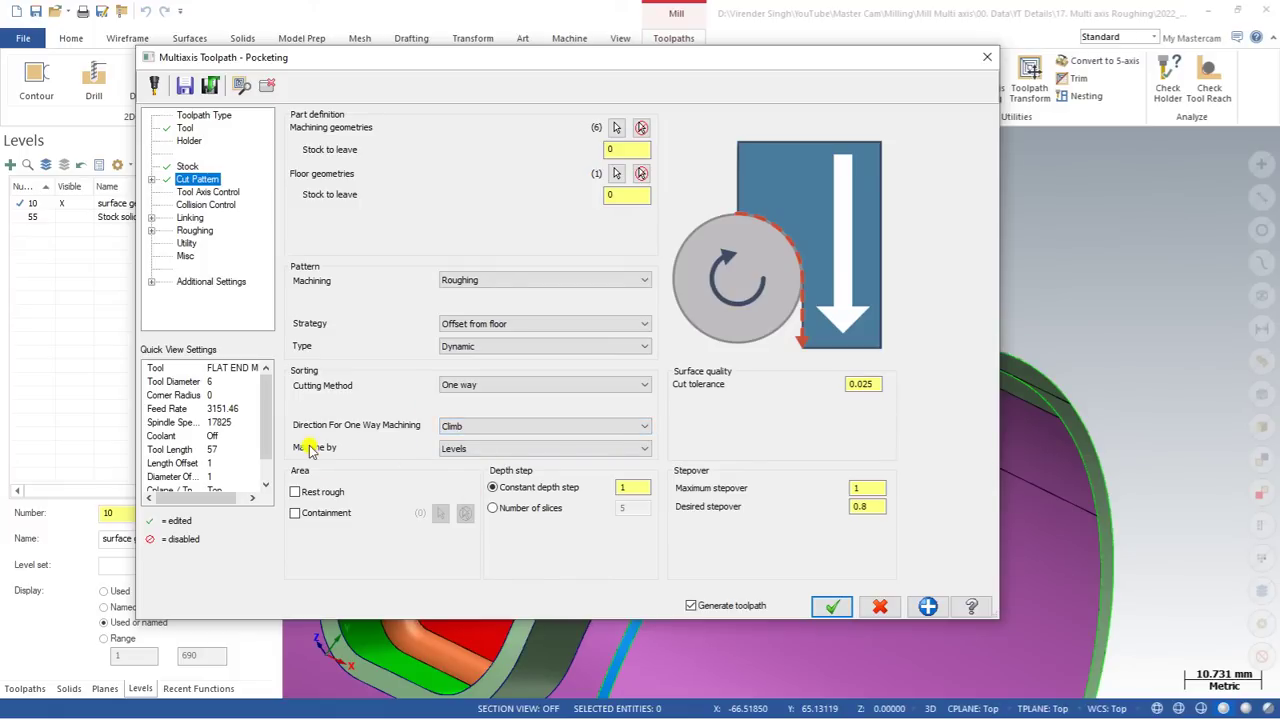
left_click(488, 450)
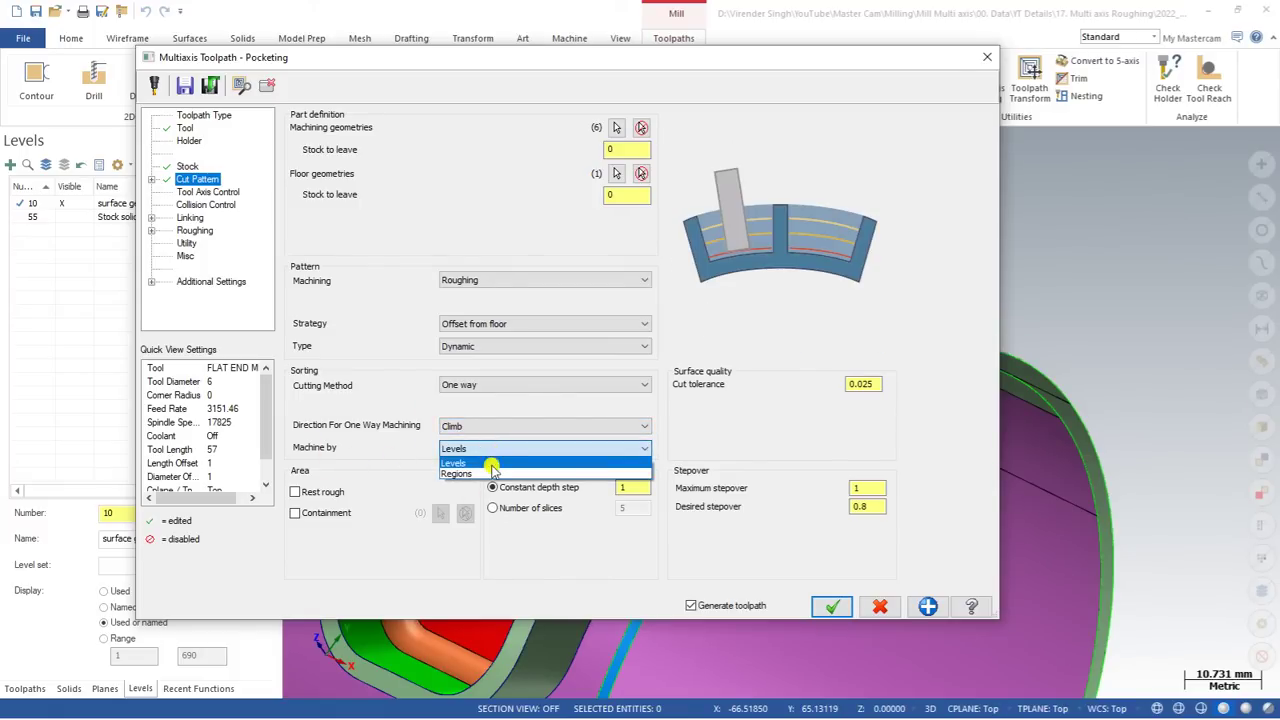
left_click(486, 463)
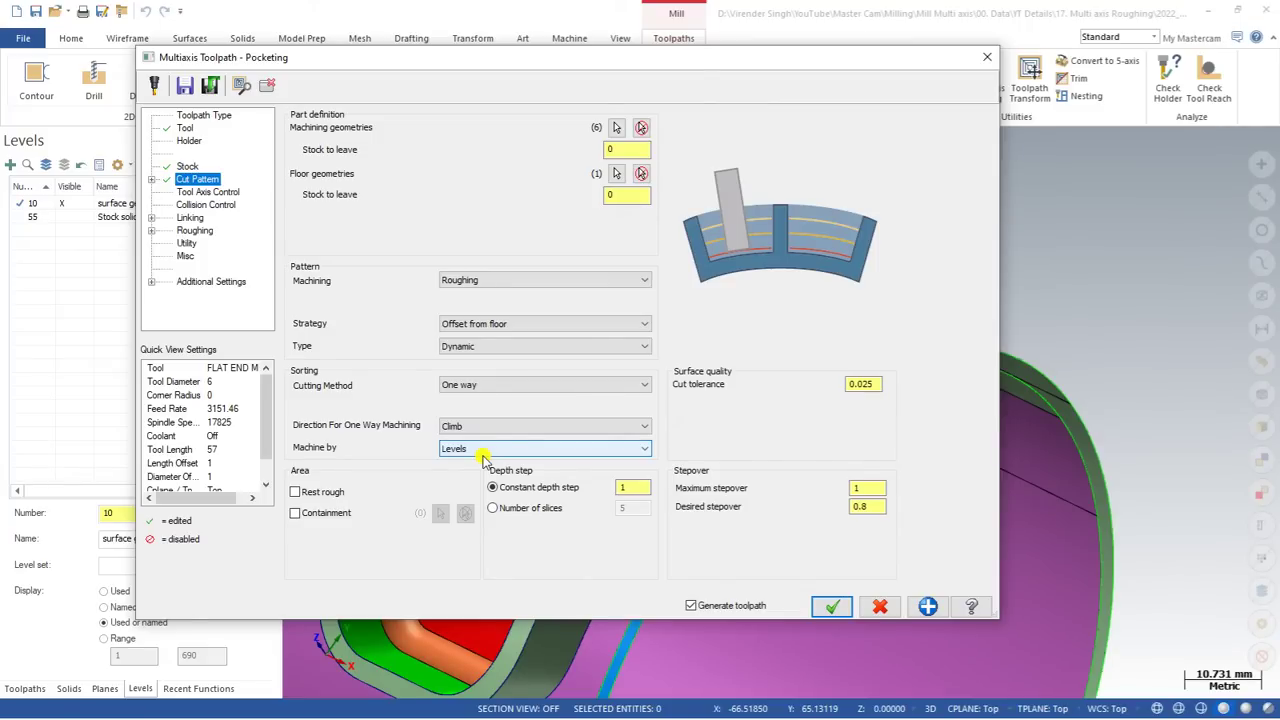
left_click(483, 452)
left_click(479, 468)
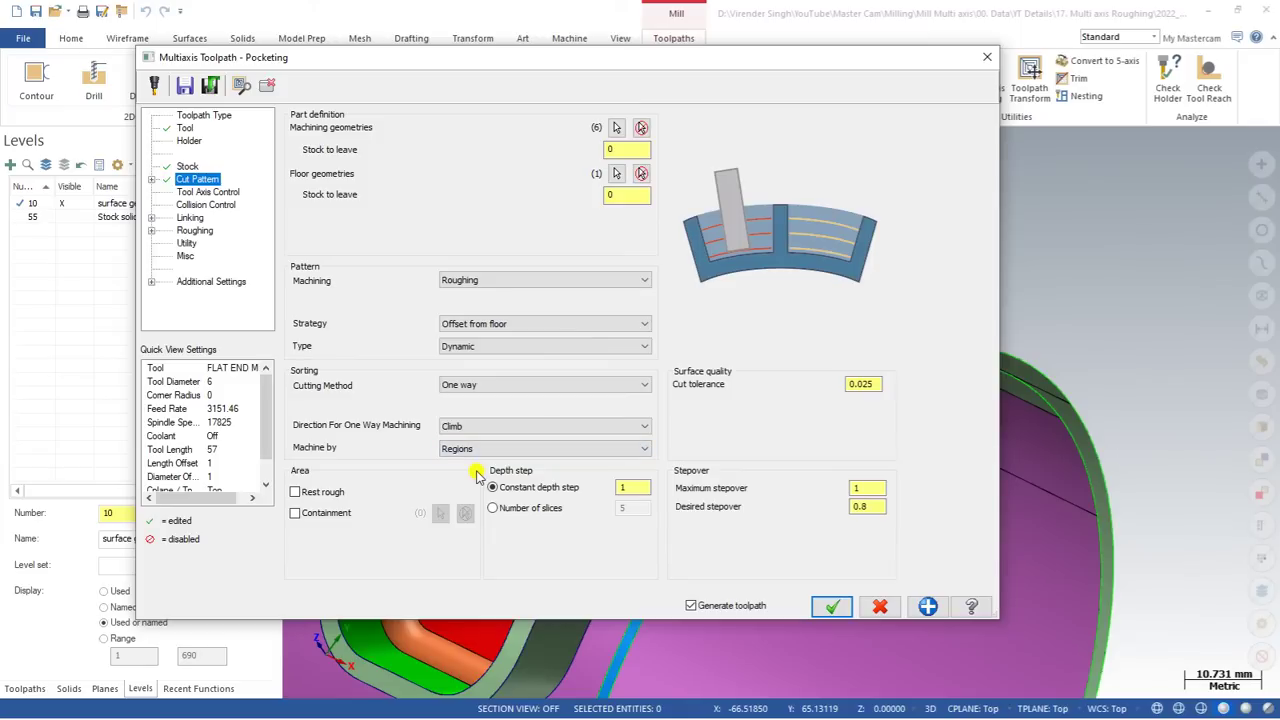
left_click(477, 450)
left_click(477, 466)
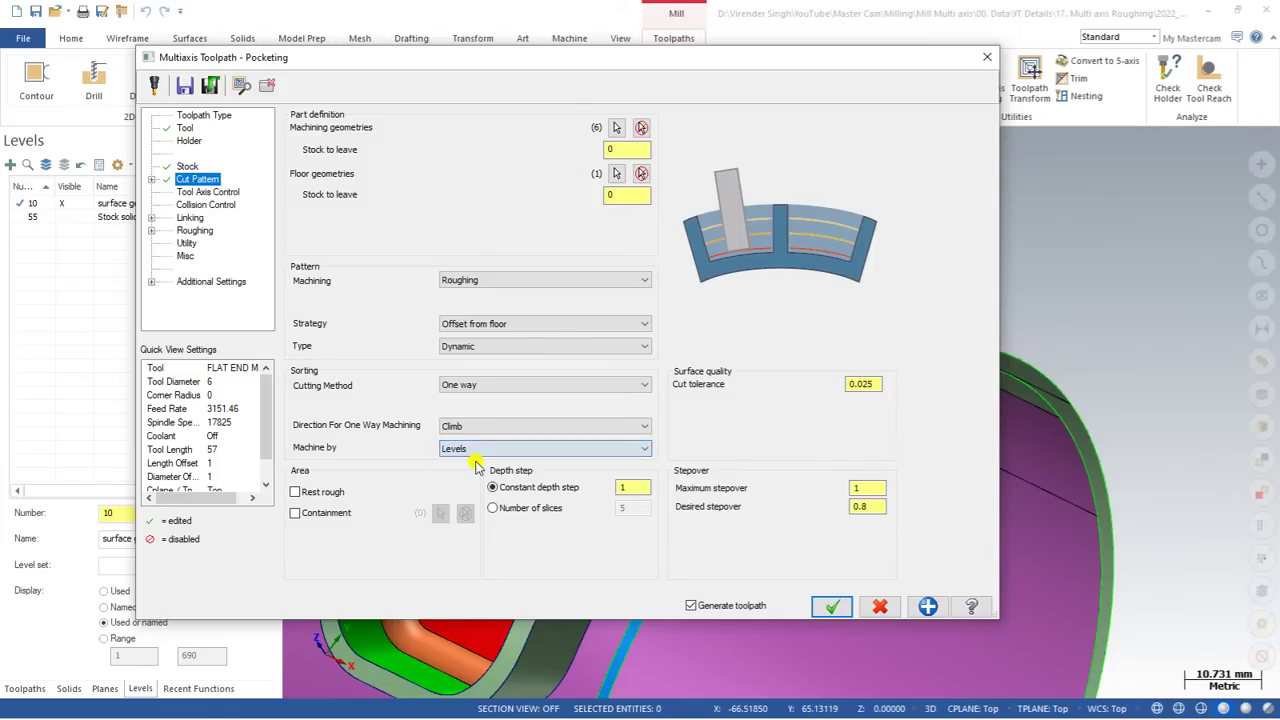
left_click(480, 449)
left_click(478, 449)
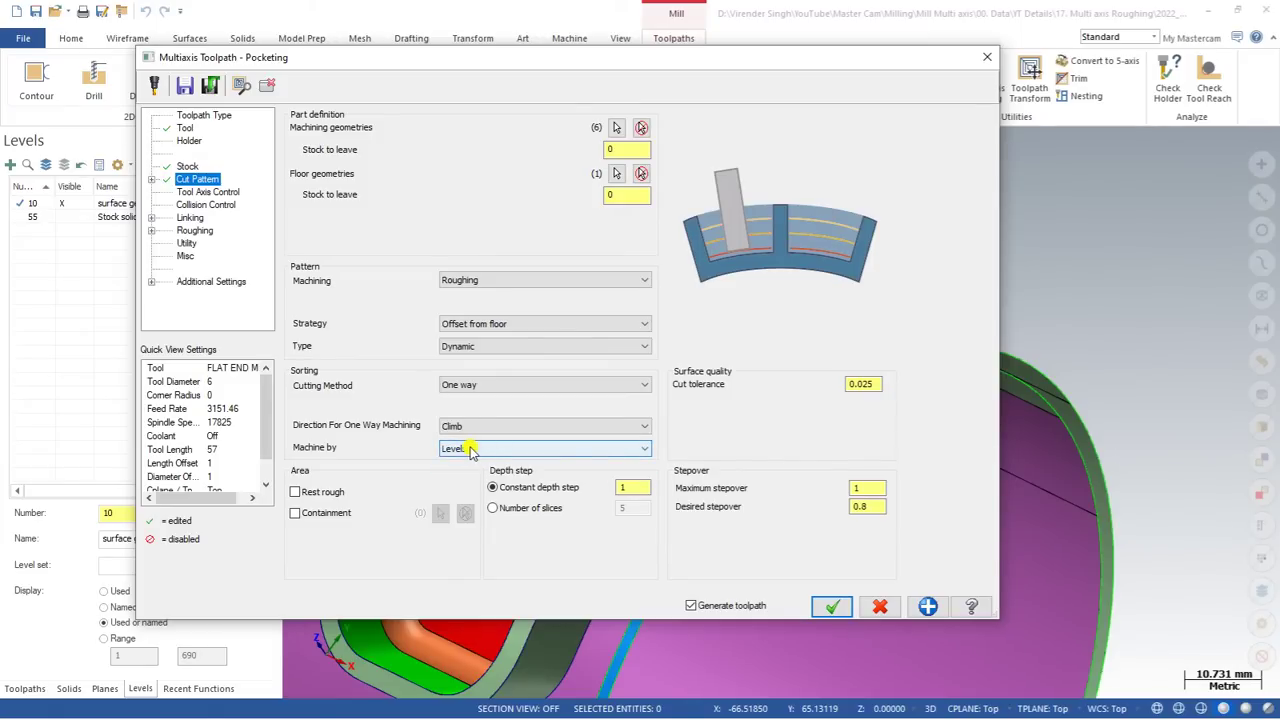
left_click(307, 497)
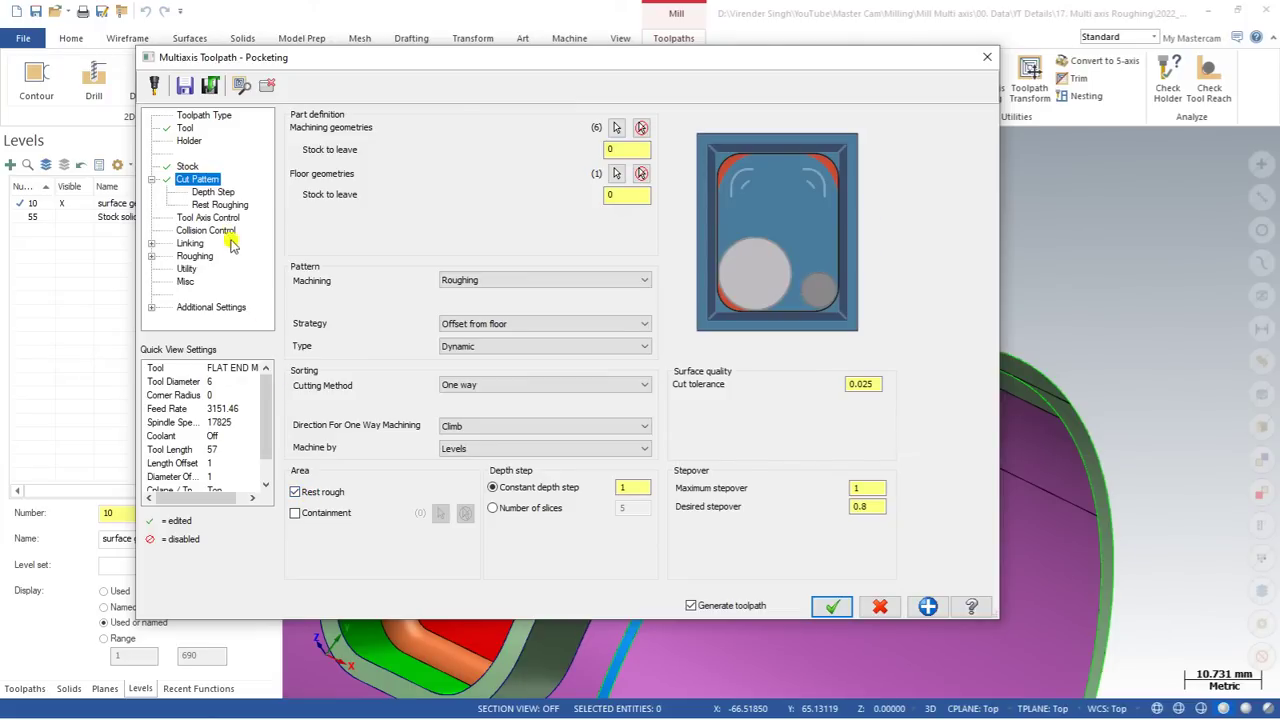
left_click(236, 205)
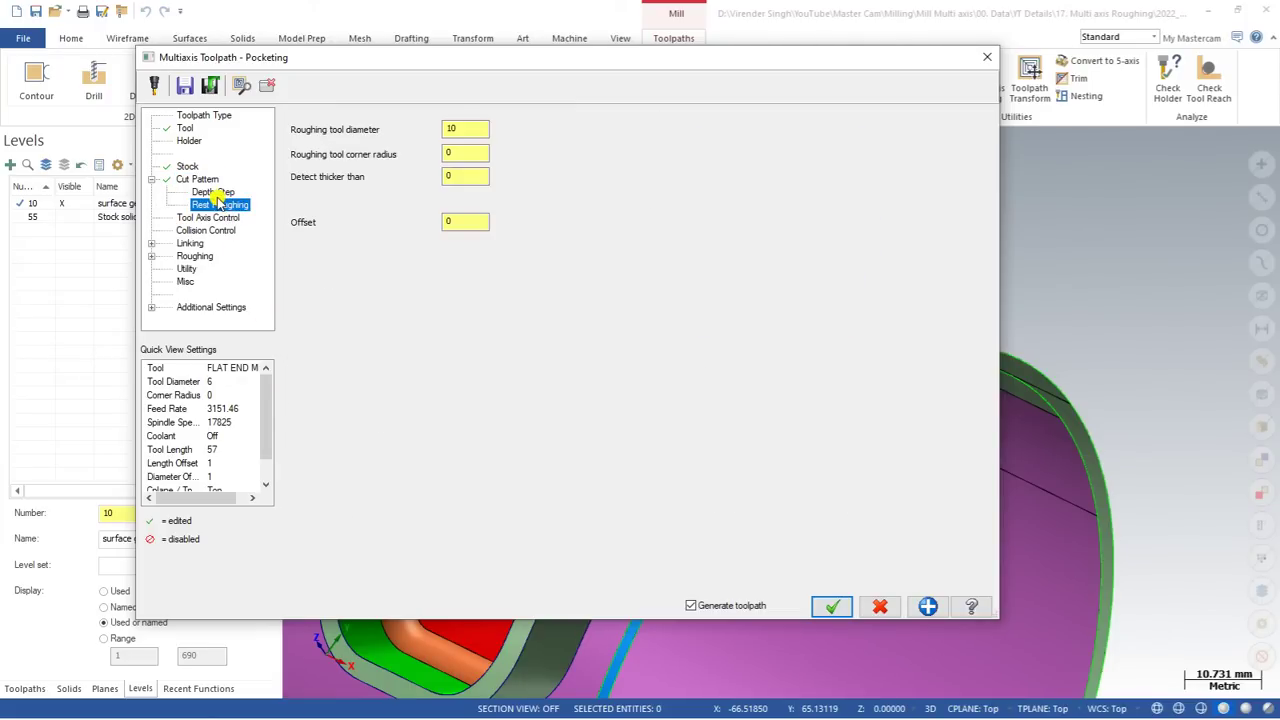
left_click(198, 179)
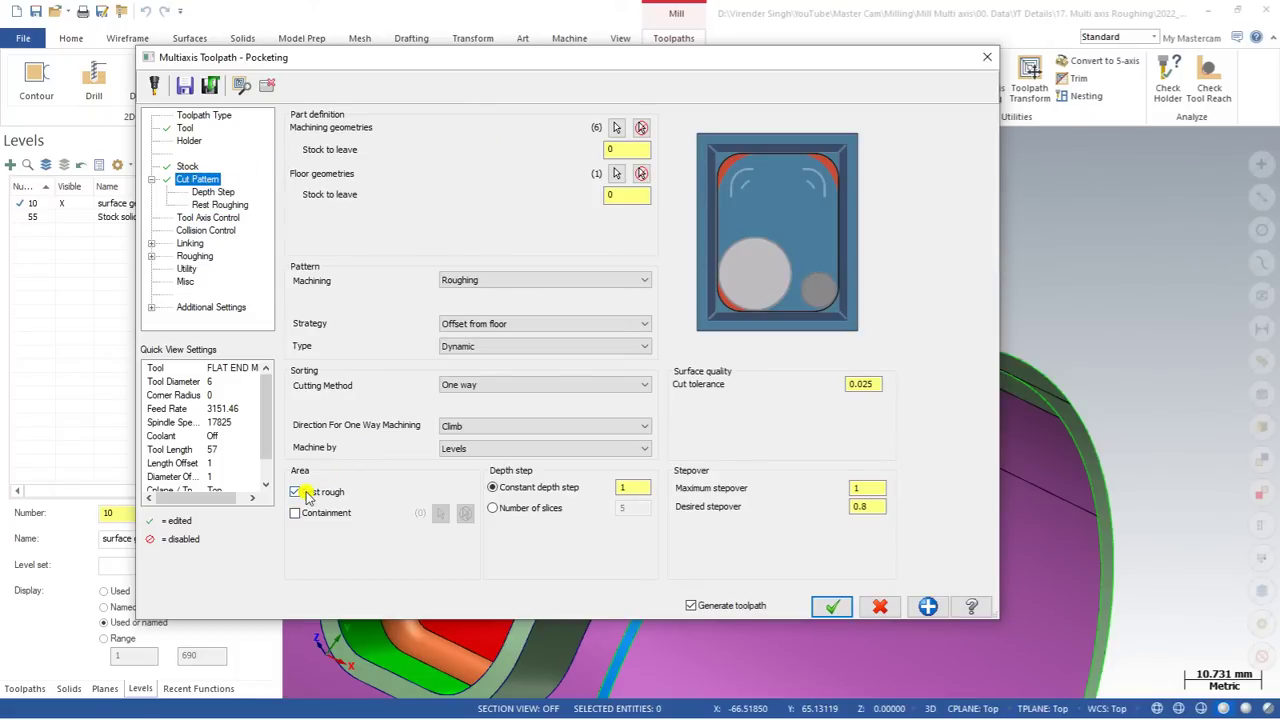
left_click(308, 496)
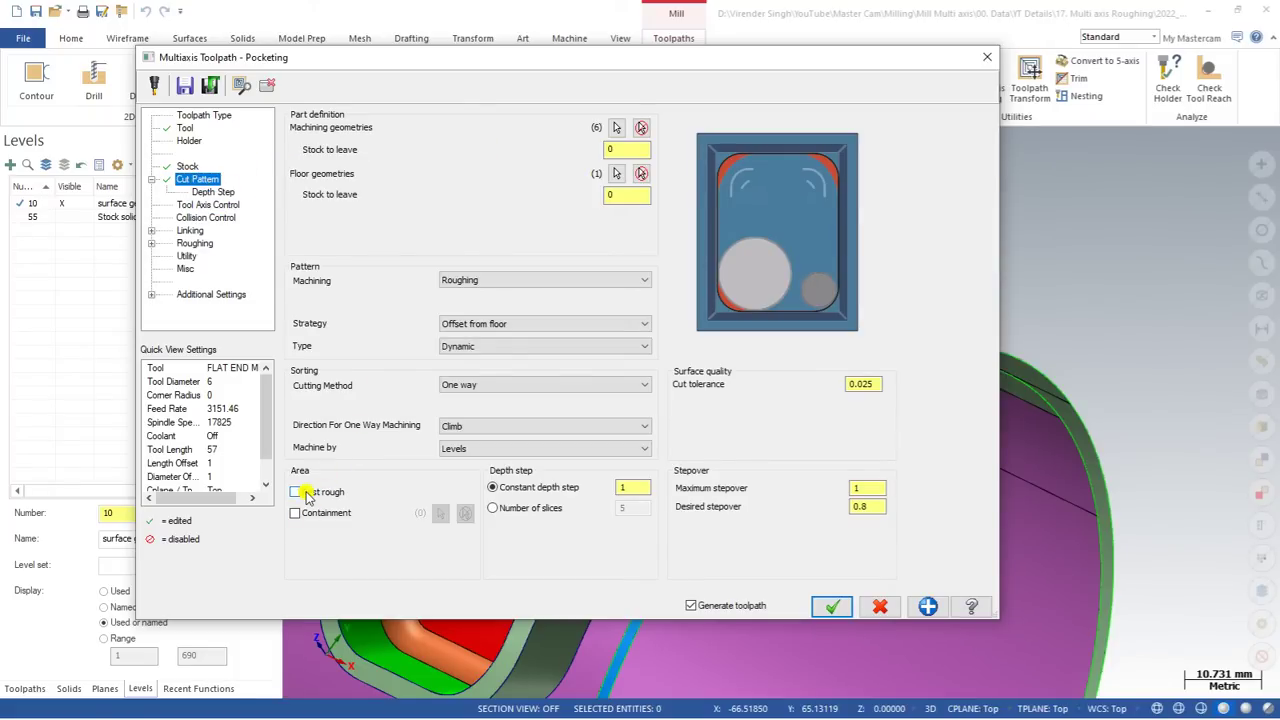
left_click(298, 514)
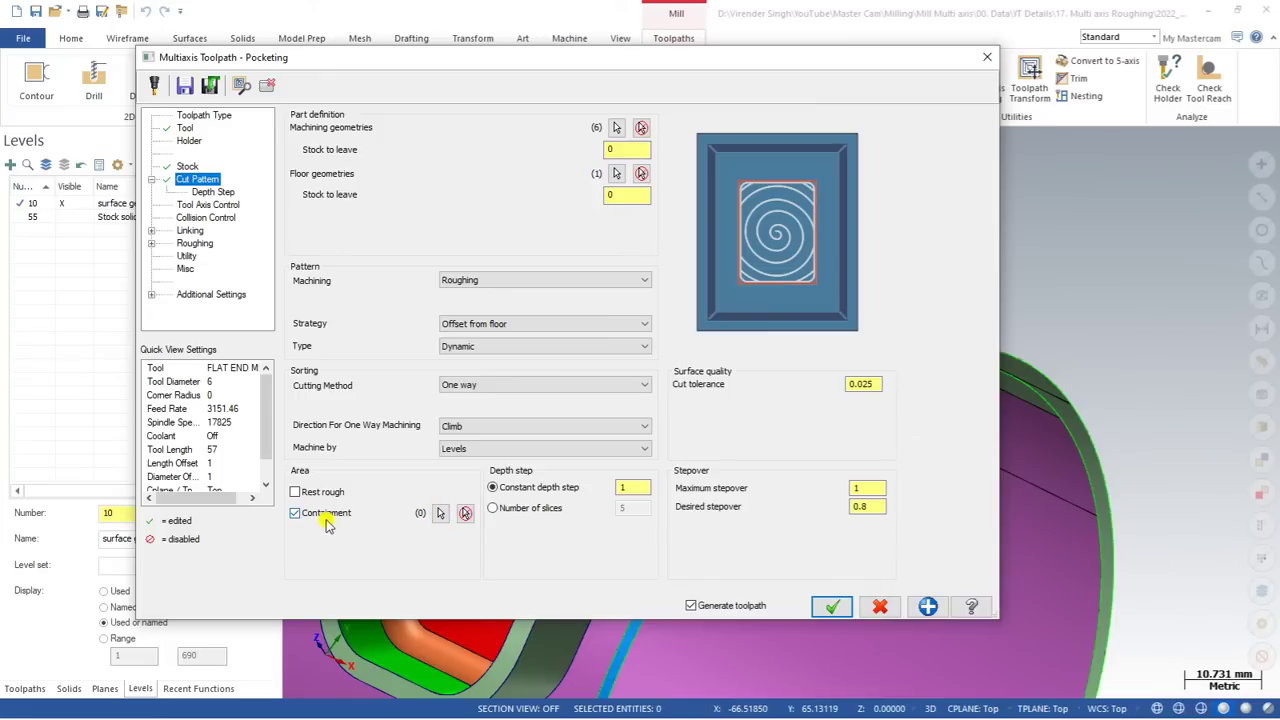
left_click(326, 516)
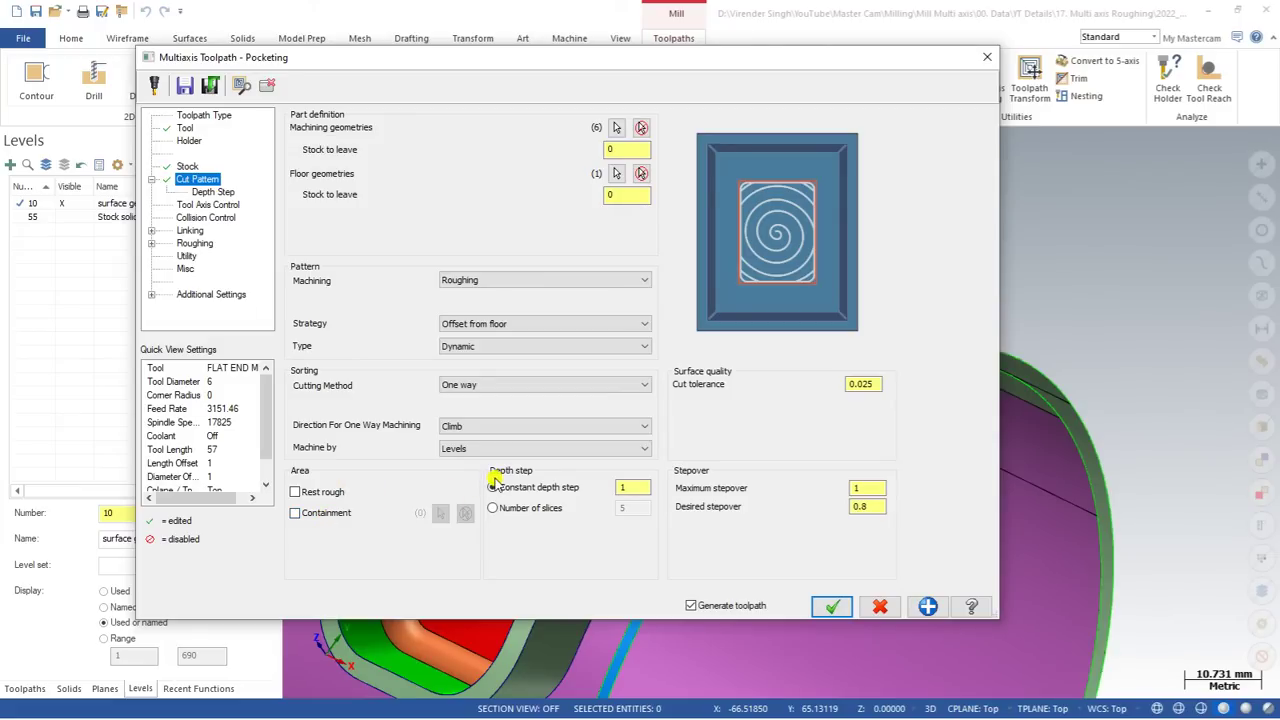
Enter maximum stepover 5 and desired stepover 4, and change cut tolerance to 0.1.
left_click(629, 488)
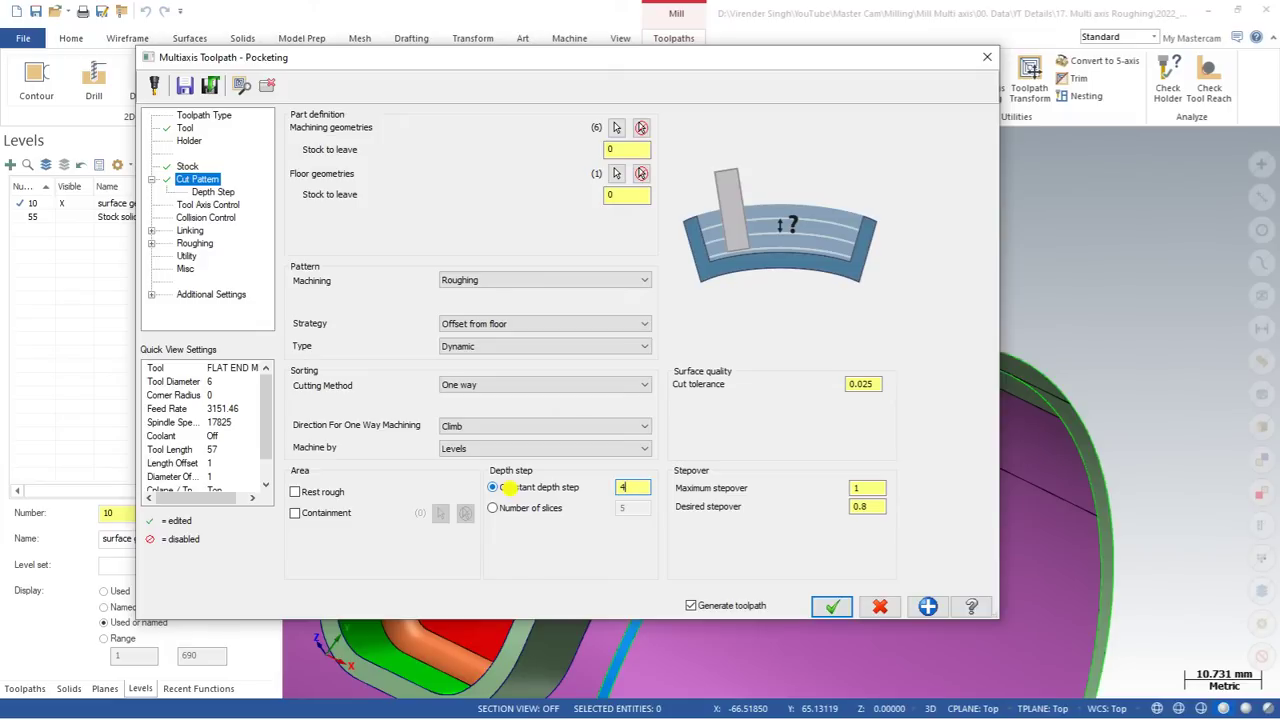
left_click(857, 488)
type("5")
key("Tab")
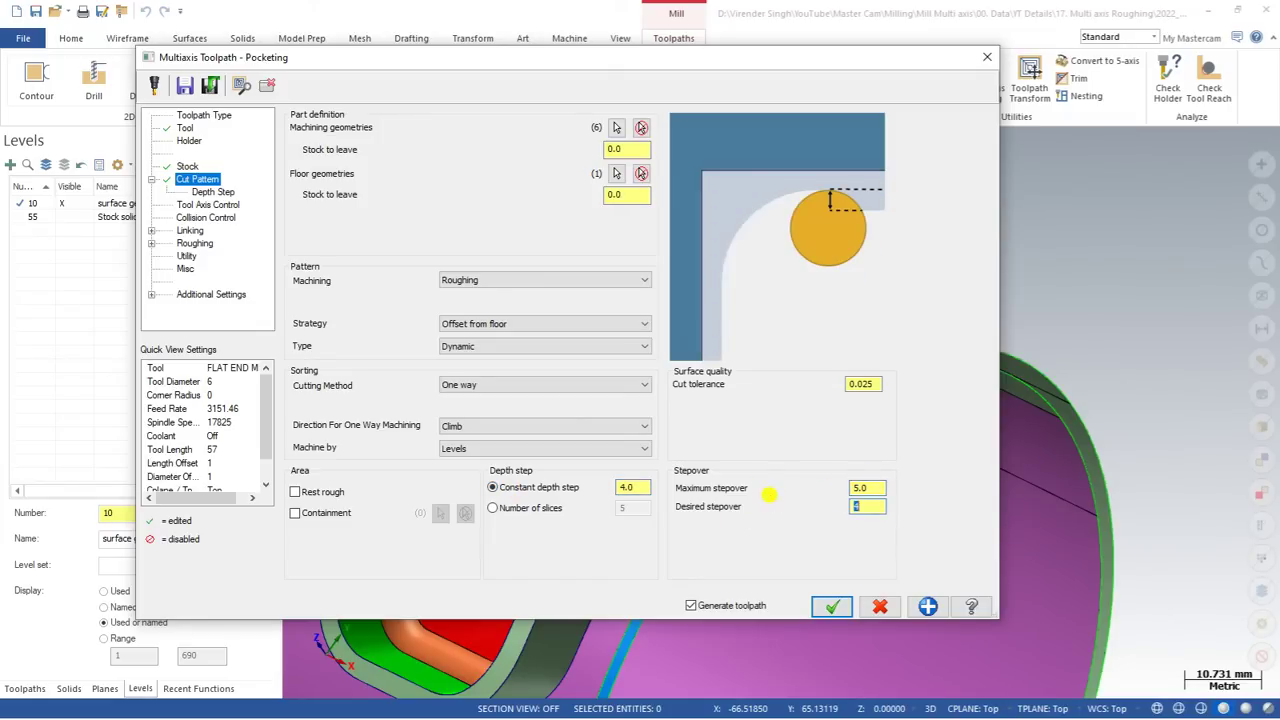
type("4")
left_click(636, 487)
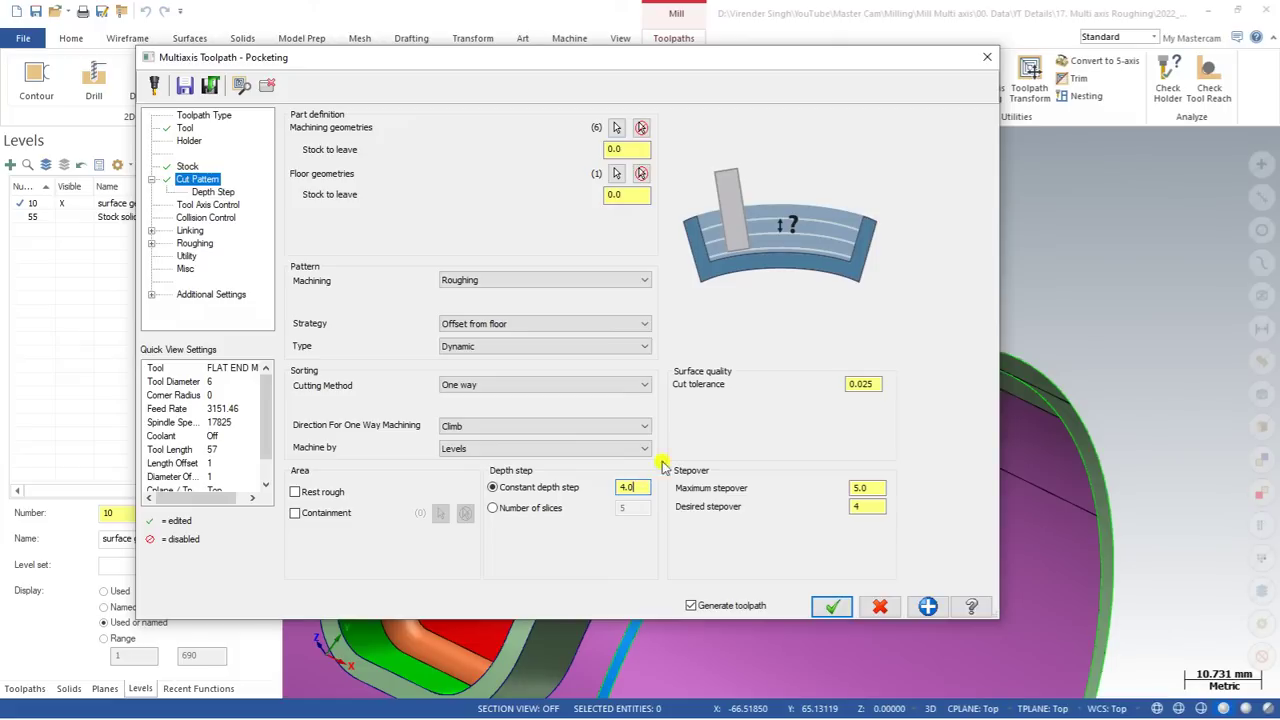
double_click(860, 384)
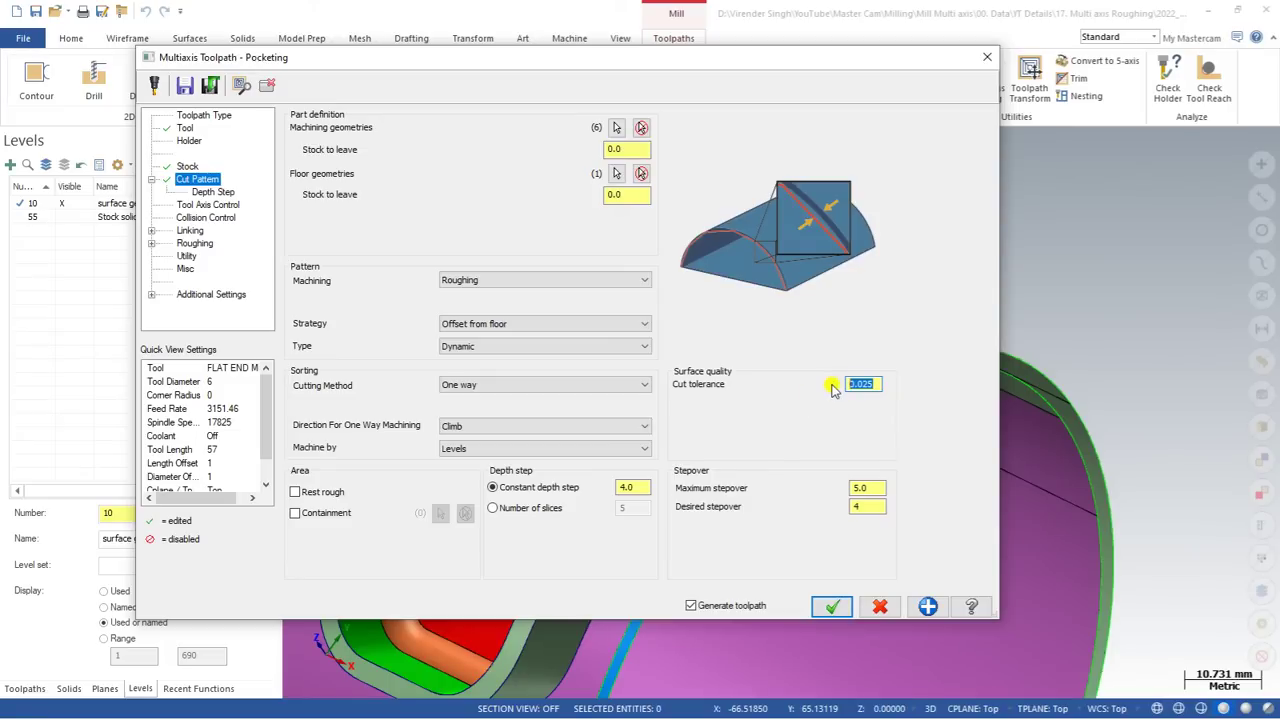
type("0.1")
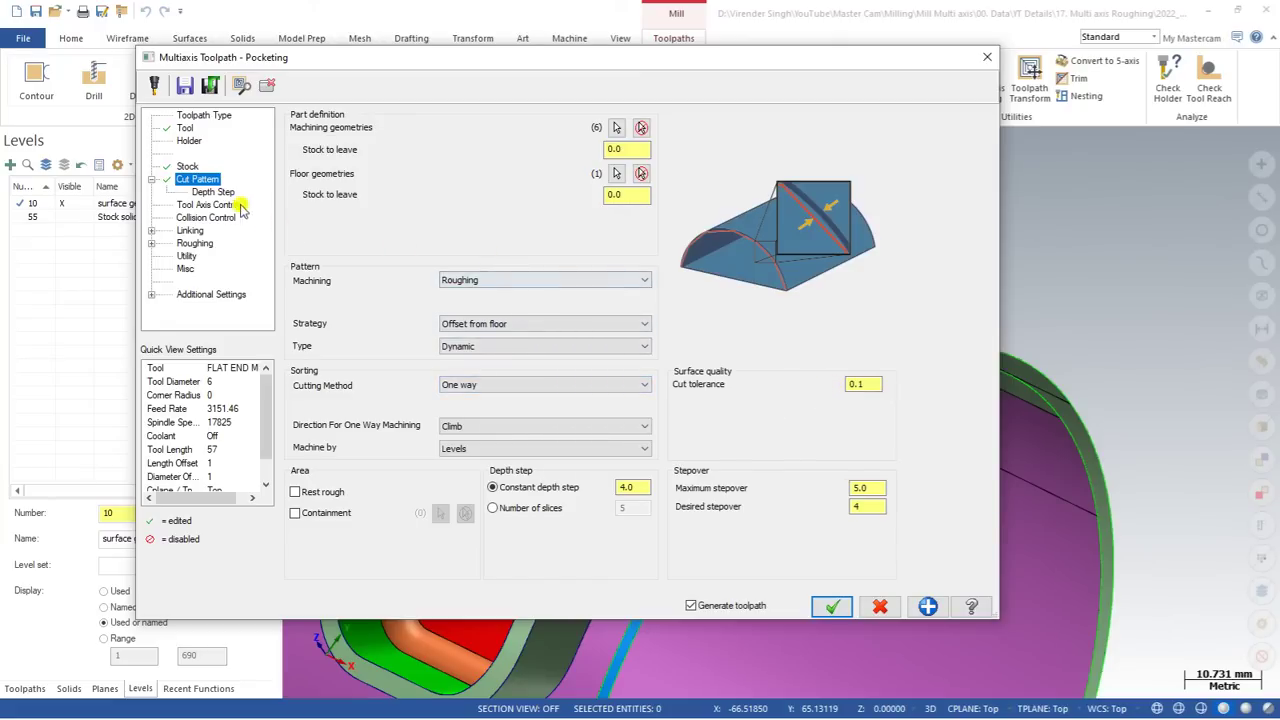
Look over the Depth Step and Tool Axis Control pages, then go to Collision Control.
left_click(222, 192)
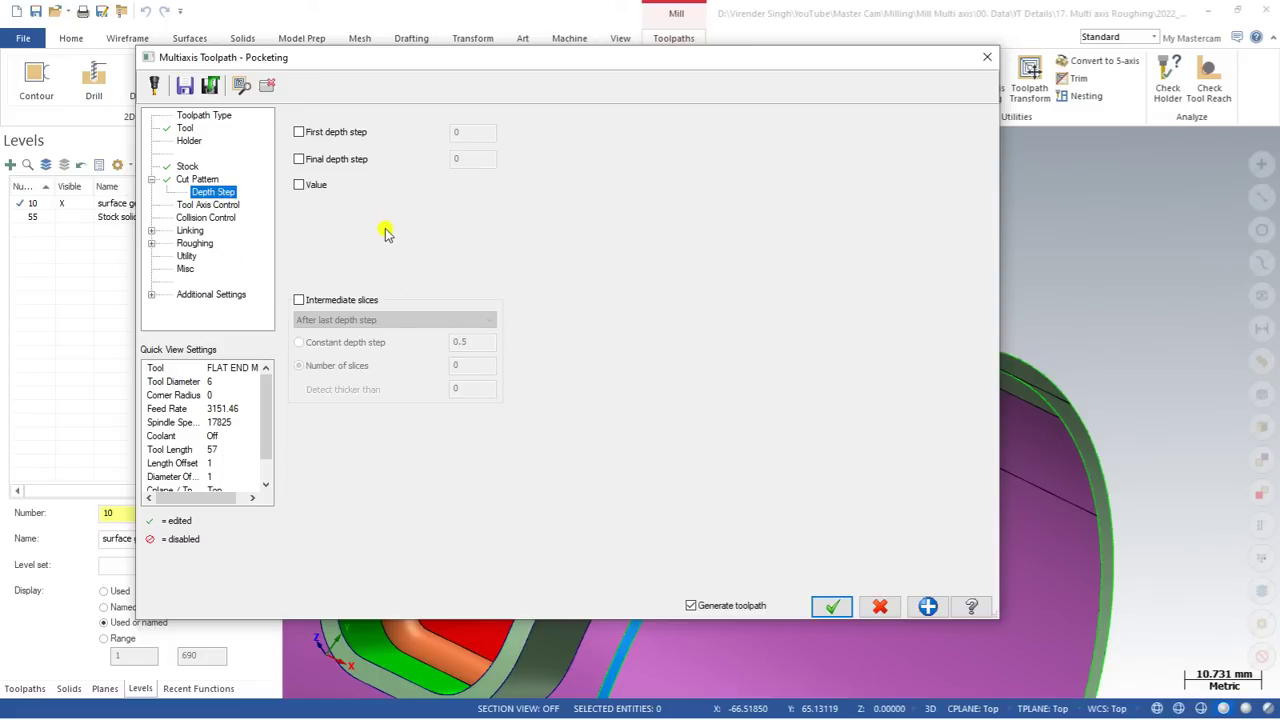
left_click(212, 205)
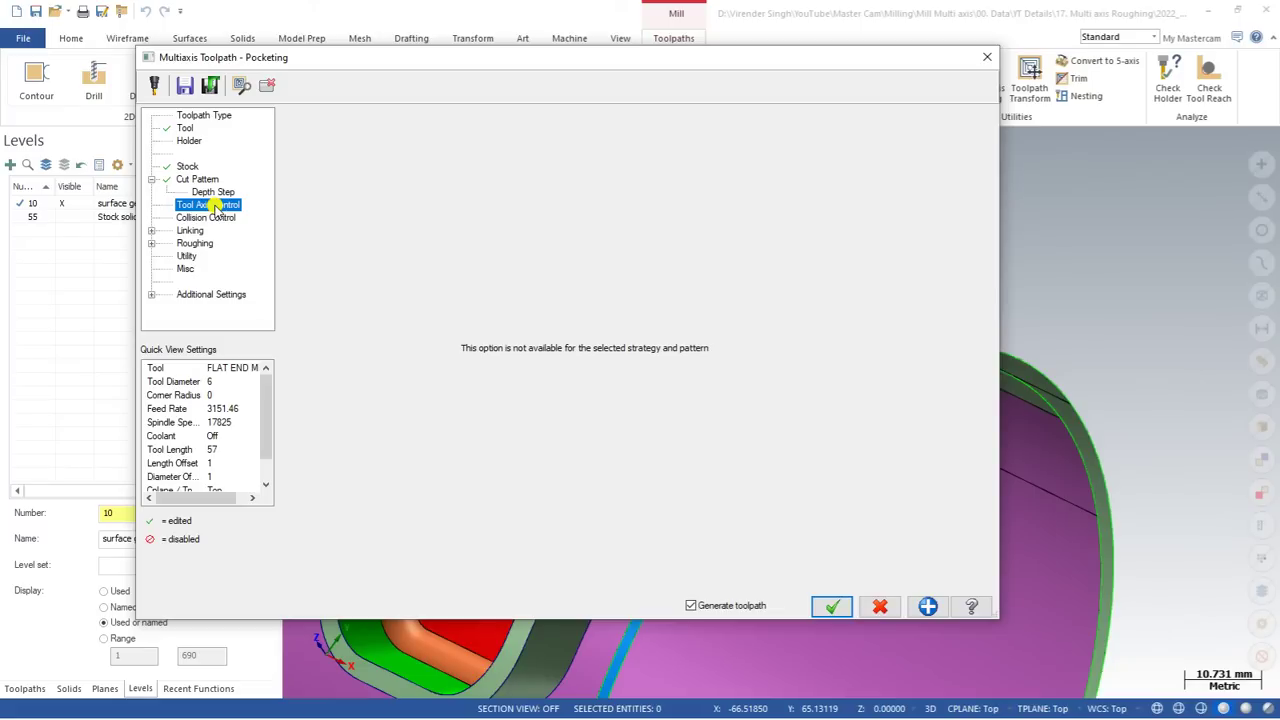
left_click(208, 218)
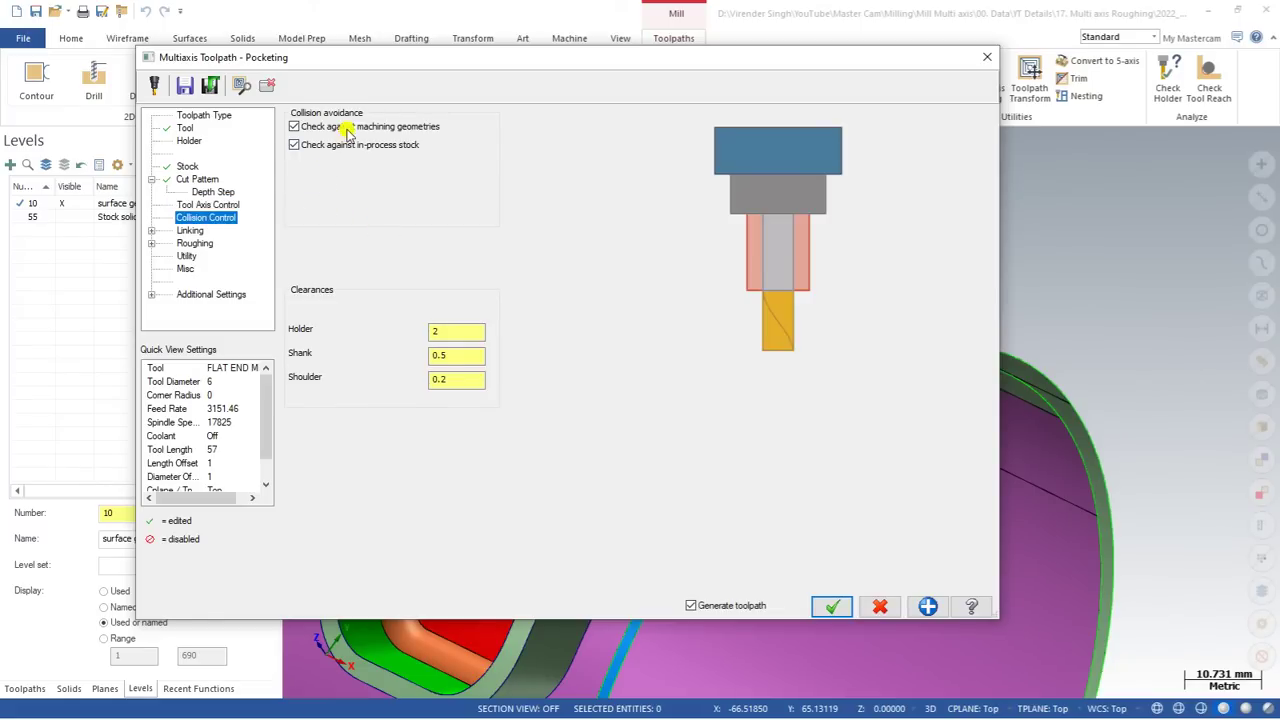
Set collision clearances to holder 2, shank 0.5 and shoulder 0.2.
left_click(449, 331)
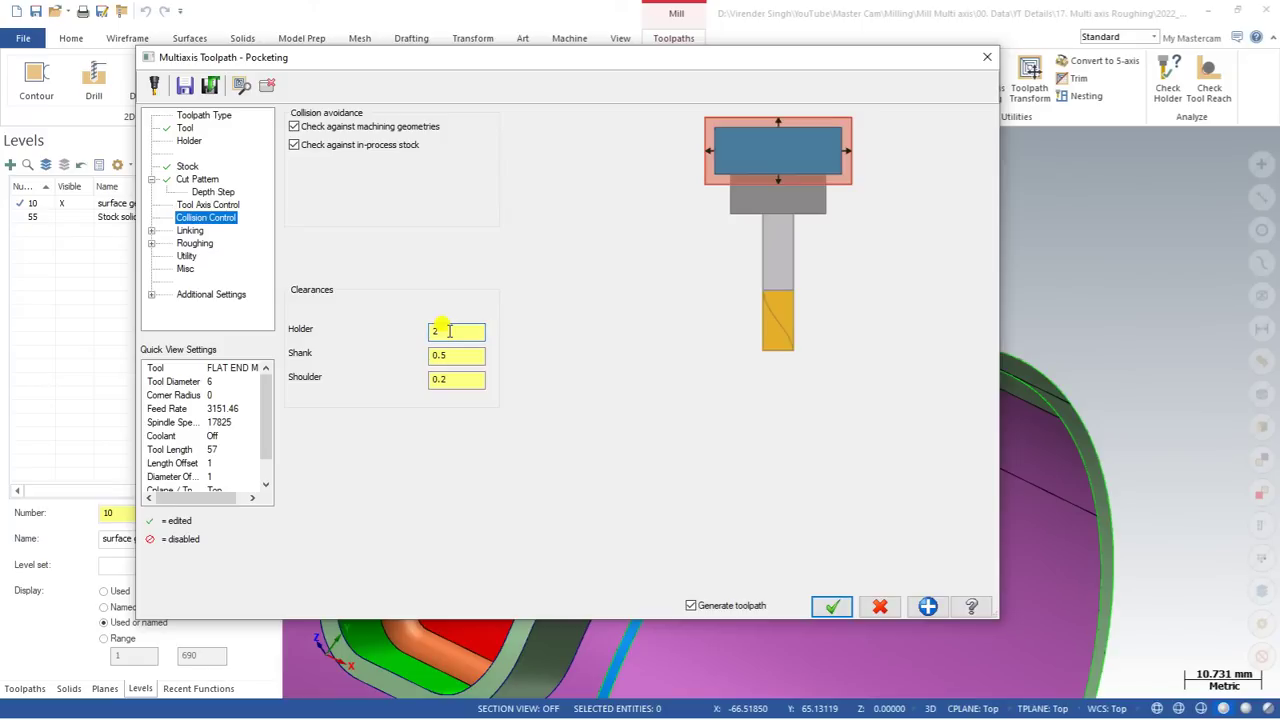
type("2")
left_click(470, 353)
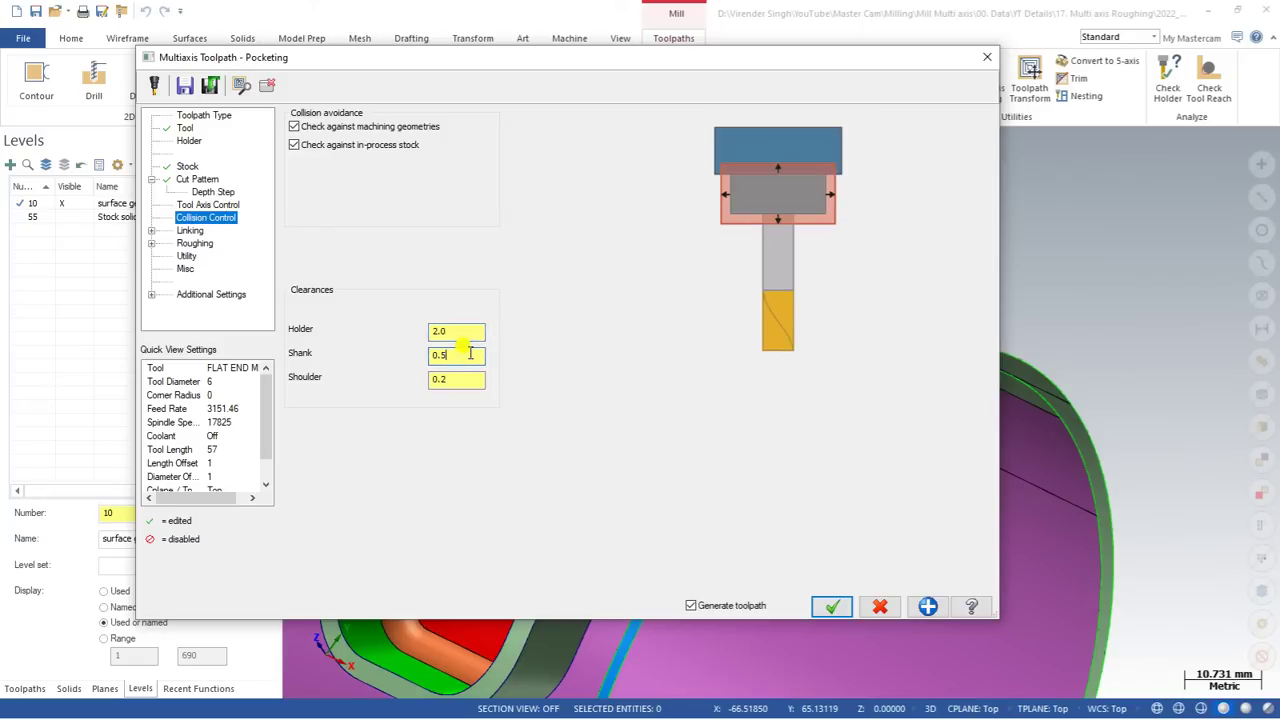
type("0.5")
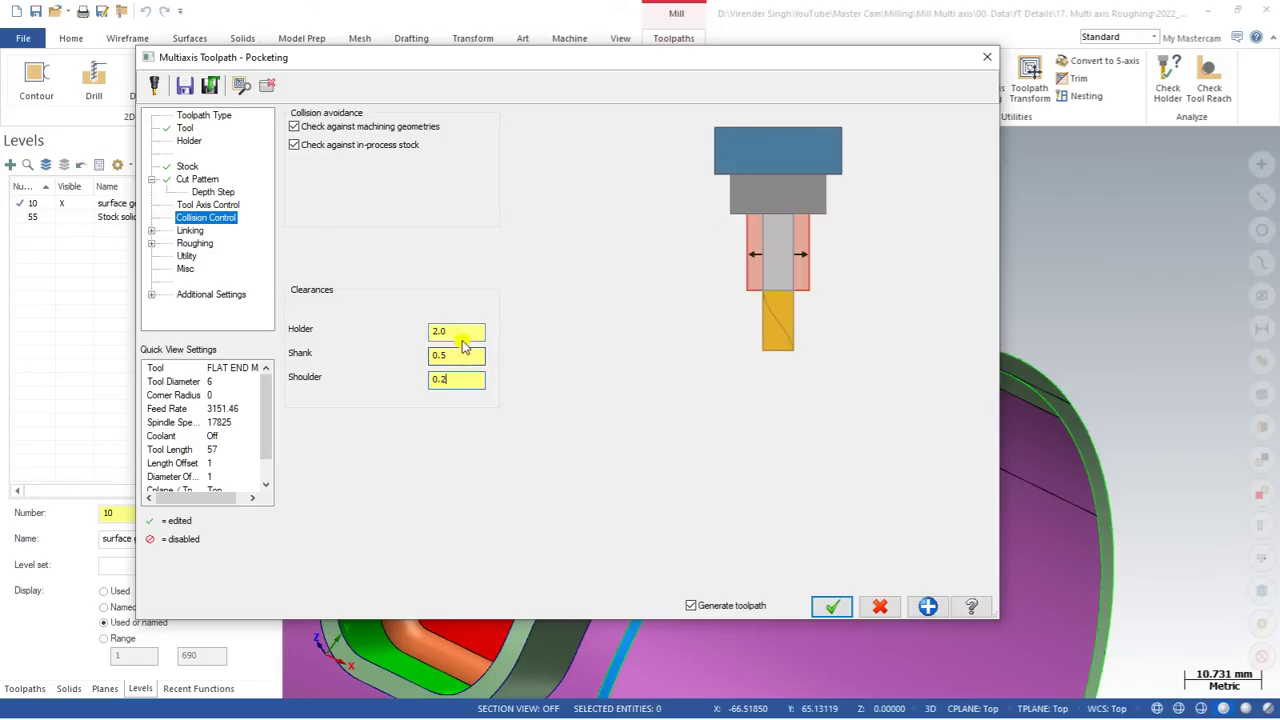
left_click(460, 332)
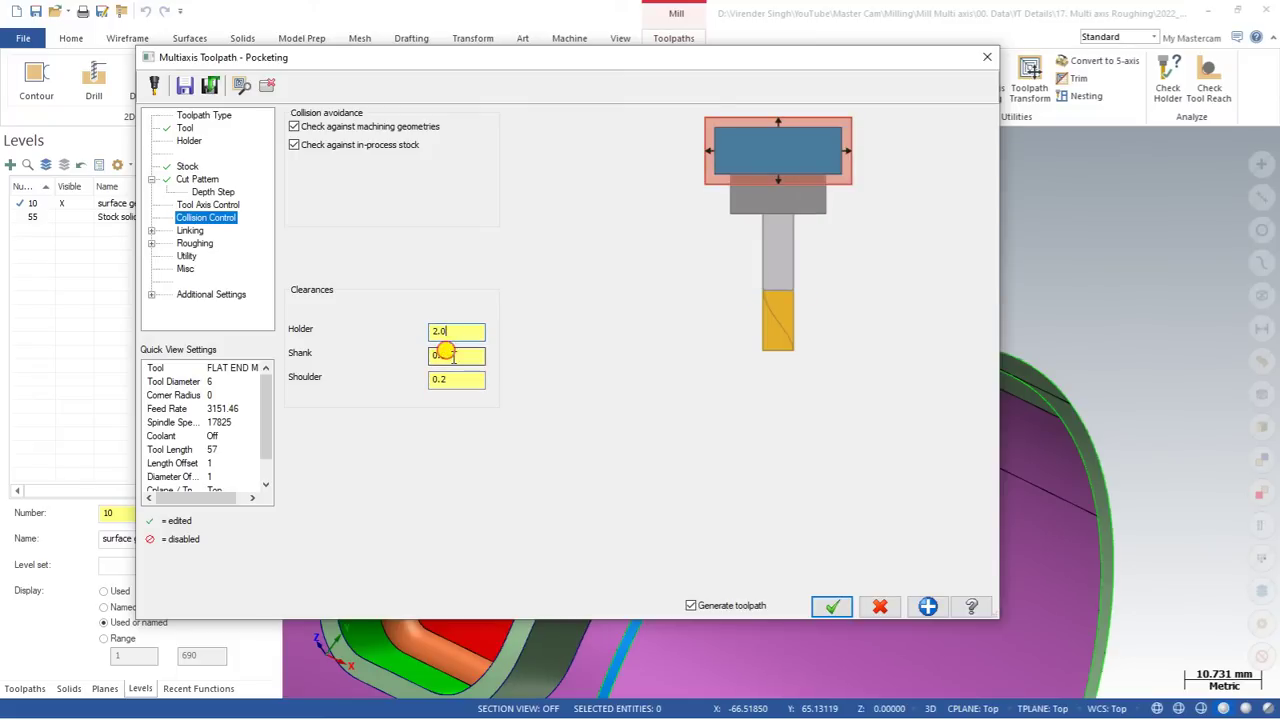
left_click(453, 356)
left_click(460, 380)
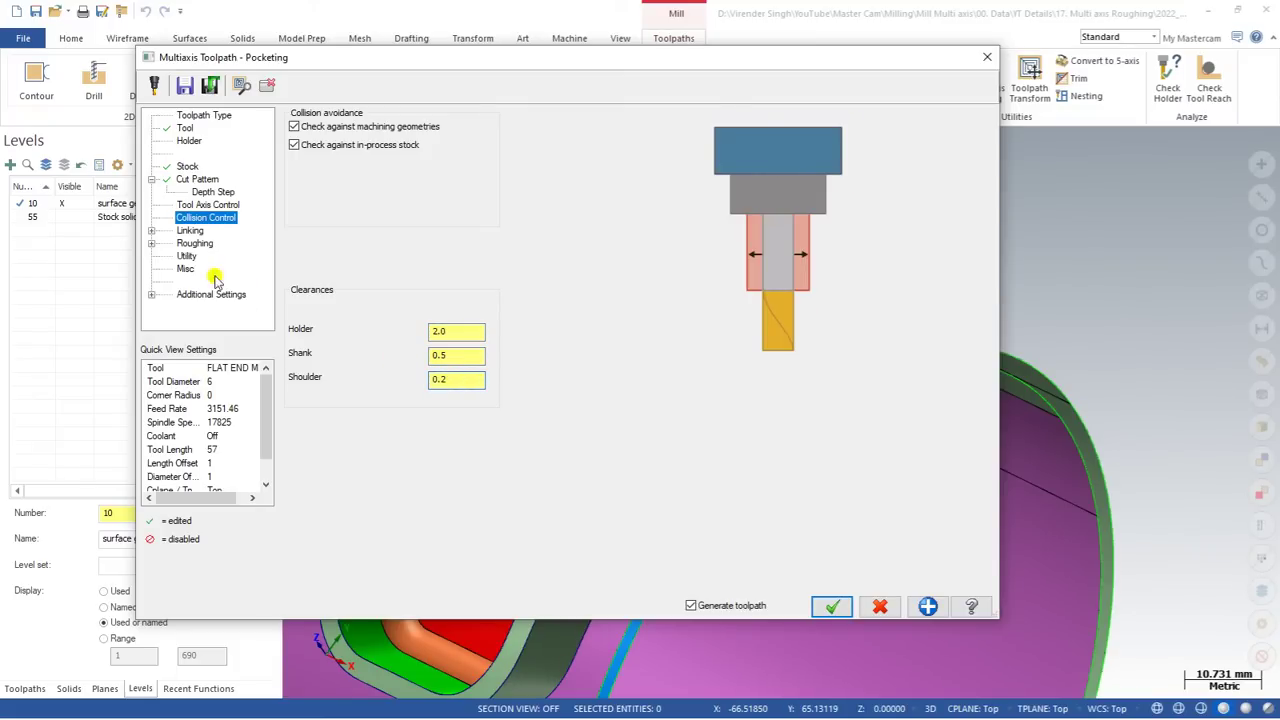
left_click(186, 230)
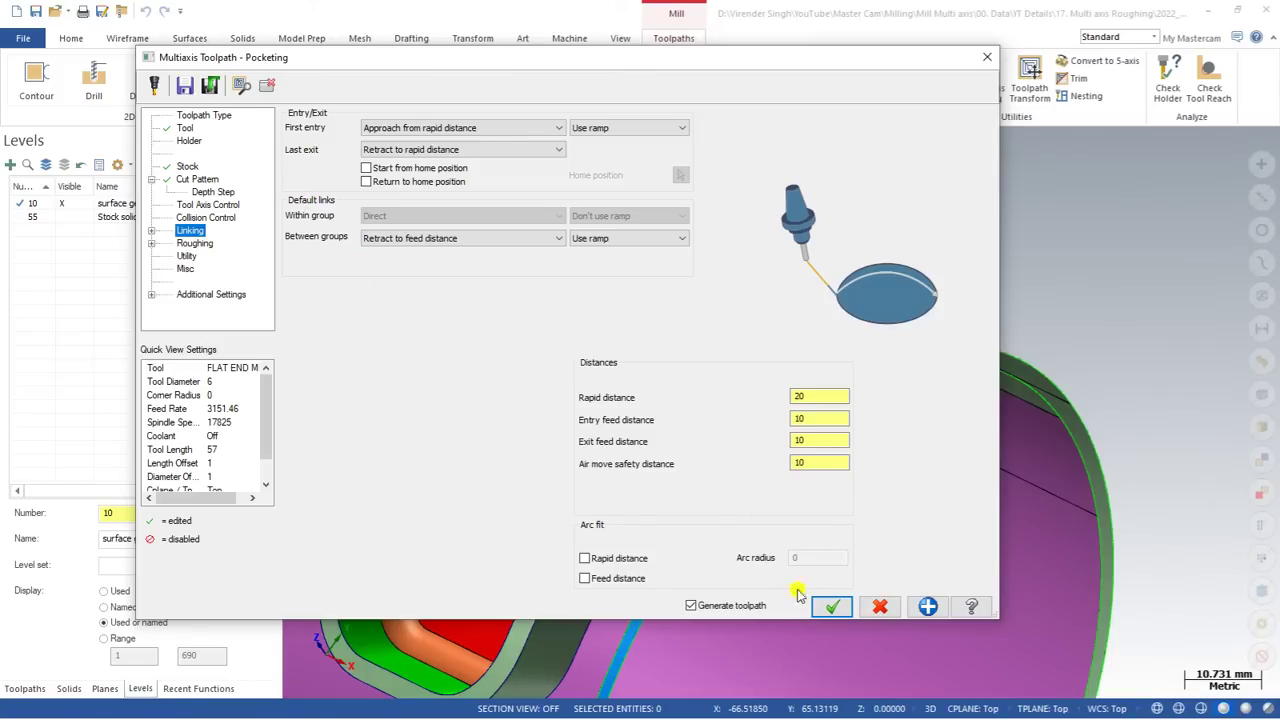
Confirm the Pocketing dialog with the green OK check to generate the toolpath.
left_click(830, 605)
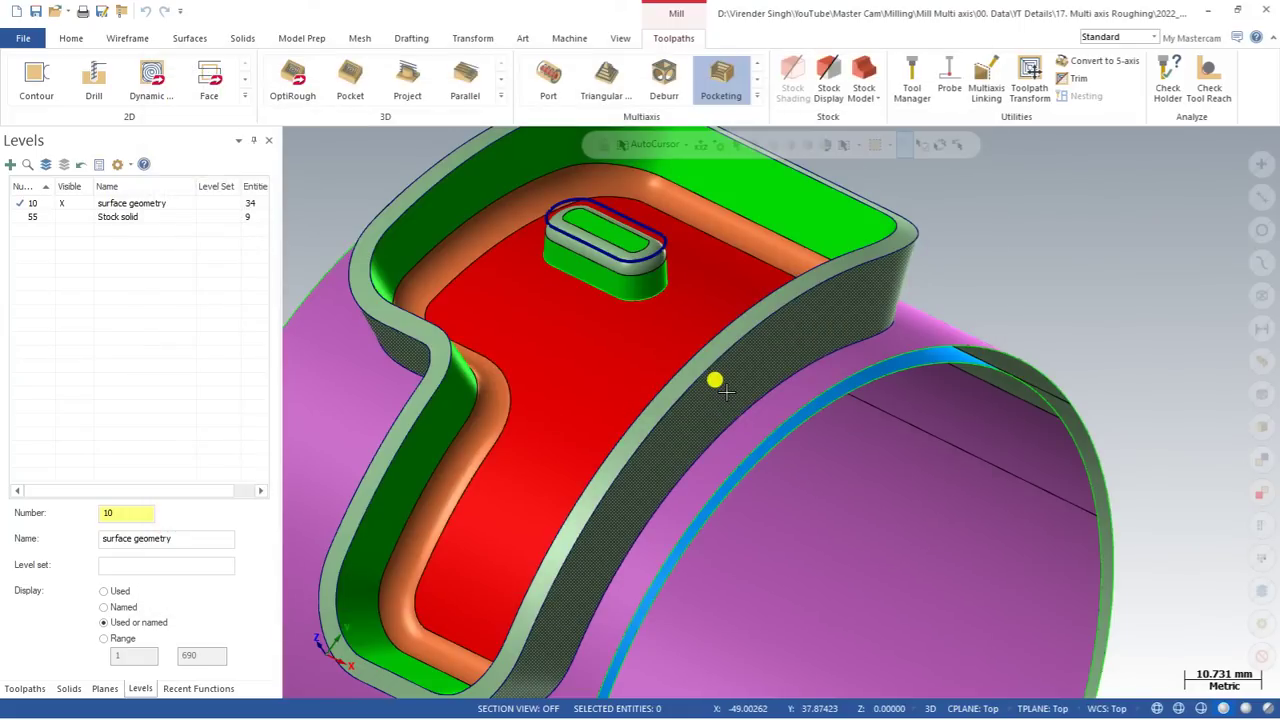
Show the Toolpaths list, then orbit and zoom around the roughing toolpath in the pocket.
scroll(716, 380, "down", 3)
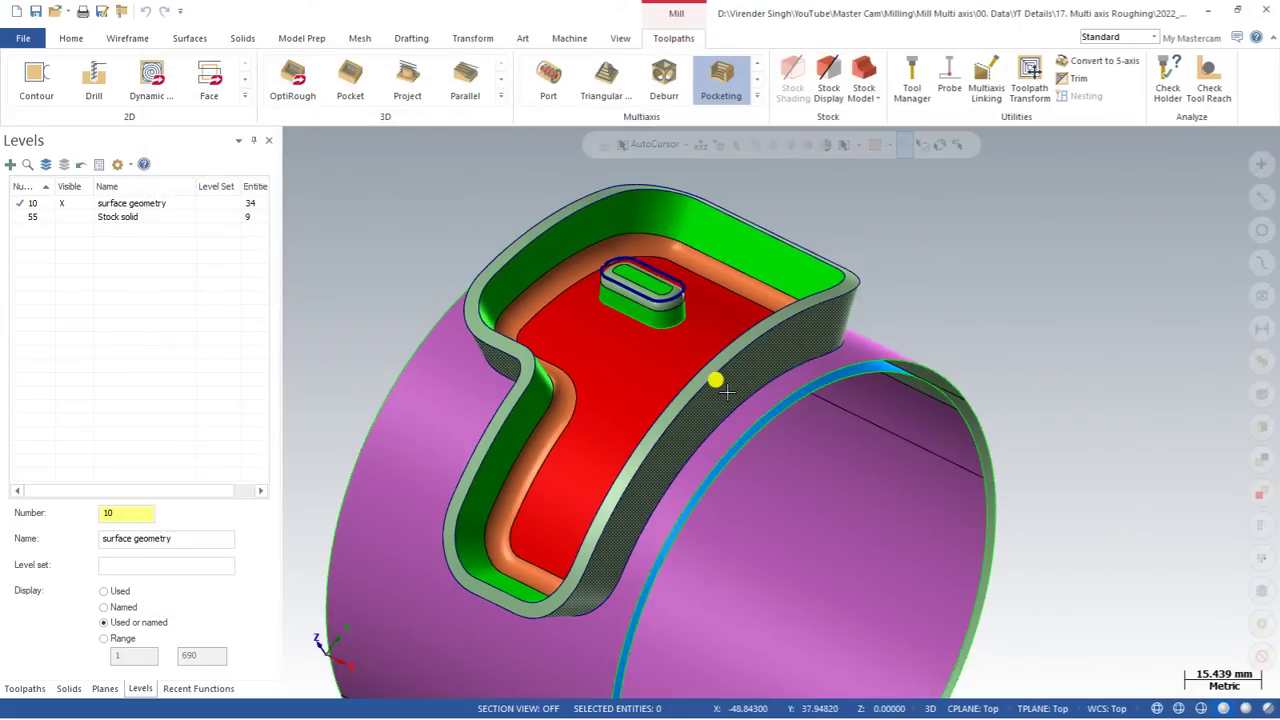
left_click(20, 688)
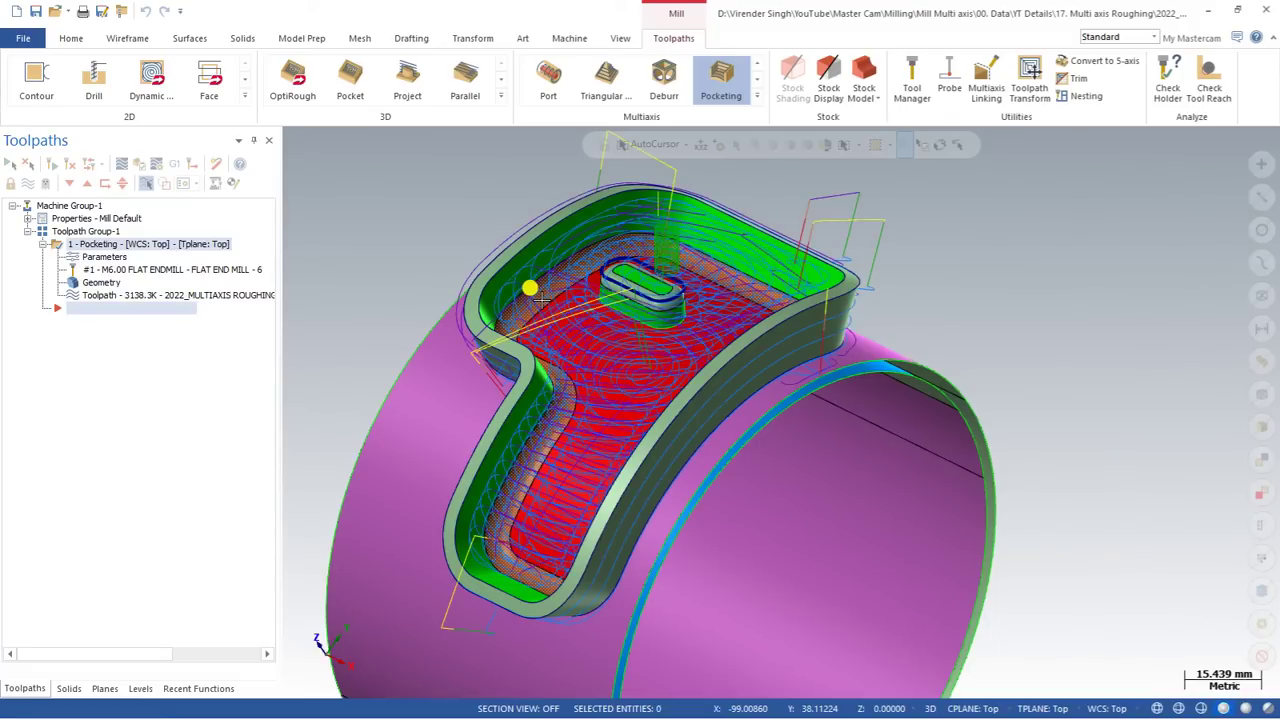
middle_click_drag(537, 293, 525, 384)
scroll(503, 447, "up", 2)
mouse_move(503, 447)
middle_mouse_down()
mouse_move(554, 372)
mouse_move(520, 466)
middle_mouse_up()
scroll(520, 466, "down", 2)
scroll(628, 395, "down", 2)
middle_click_drag(628, 395, 601, 392)
scroll(618, 392, "up", 4)
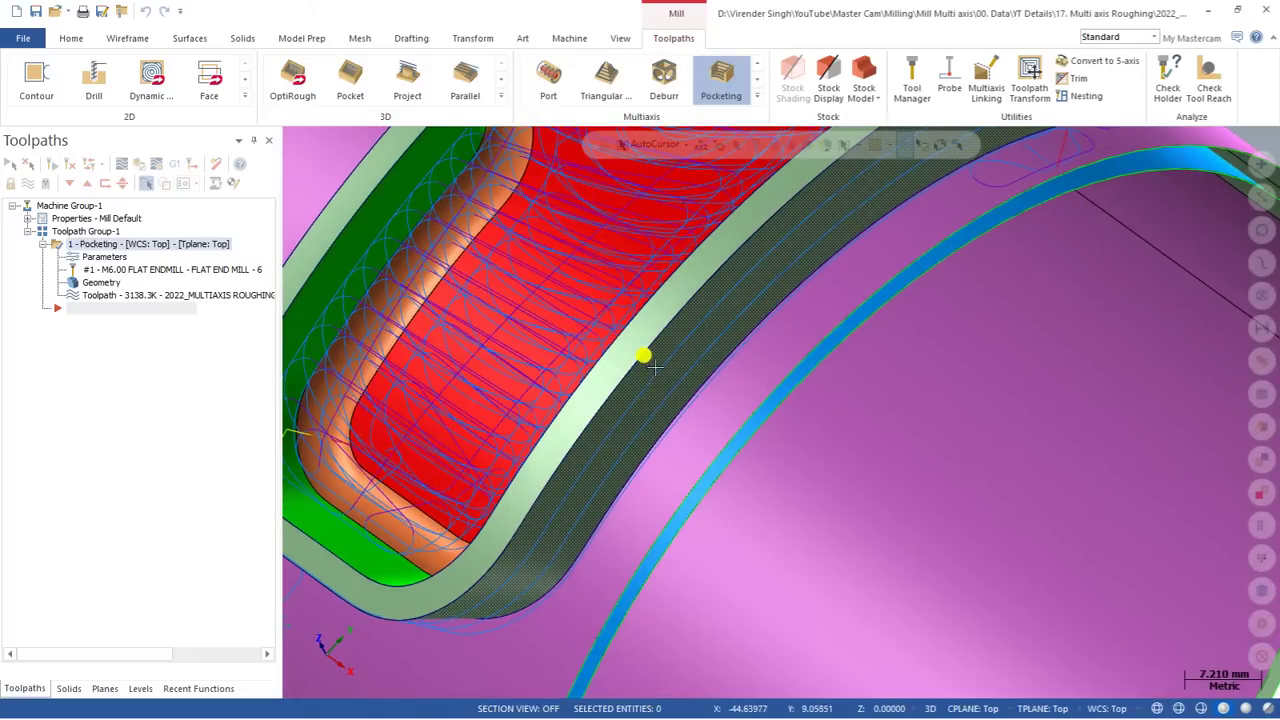
scroll(655, 415, "down", 4)
scroll(620, 455, "down", 2)
middle_click_drag(620, 455, 537, 340)
scroll(537, 340, "up", 2)
middle_click_drag(745, 337, 546, 209)
Inspect the toolpath from Right side and Top views, then reopen its parameters.
right_click(548, 205)
left_click(588, 318)
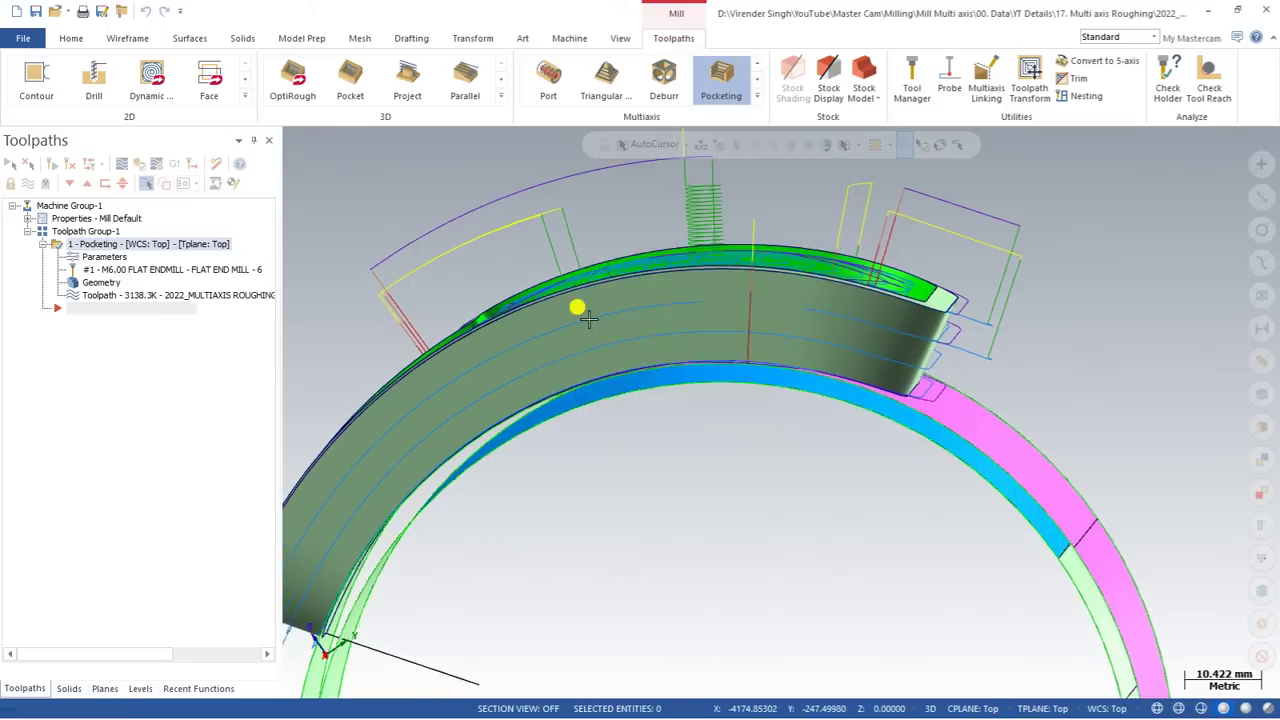
middle_click_drag(934, 166, 829, 309)
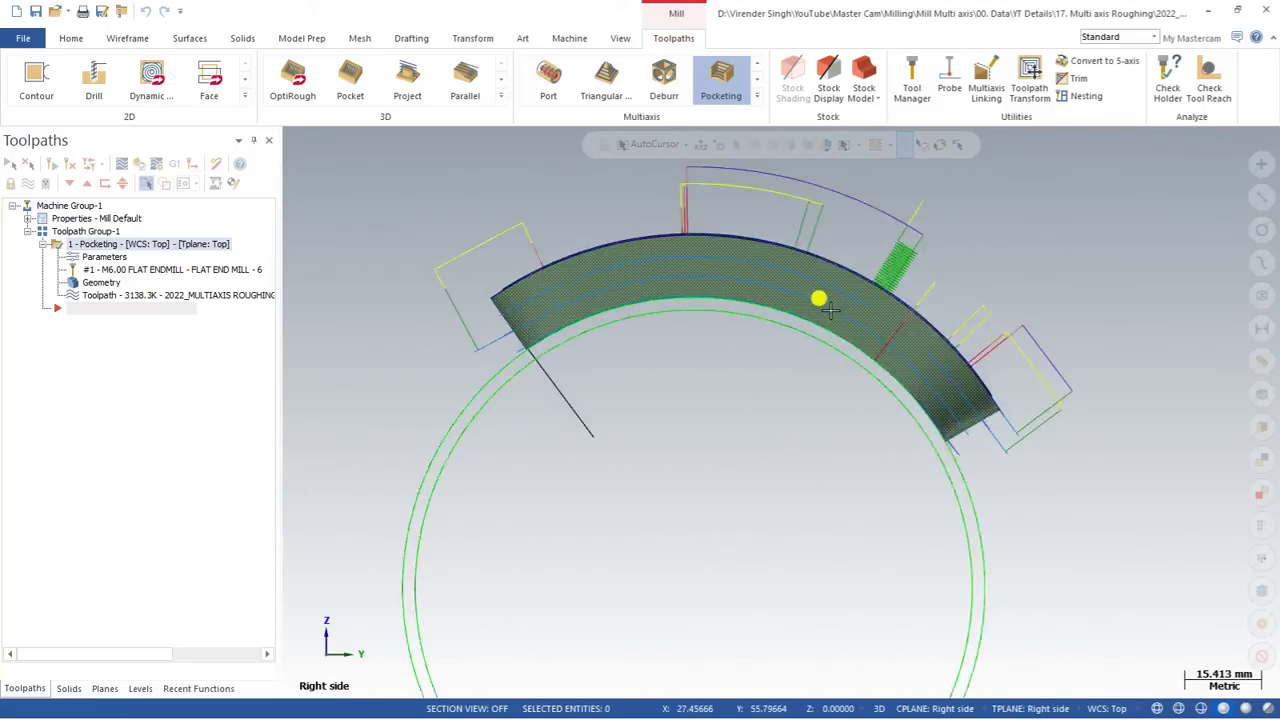
scroll(905, 230, "up", 2)
middle_click_drag(502, 288, 460, 203)
right_click(460, 203)
left_click(500, 290)
middle_click_drag(549, 337, 514, 314)
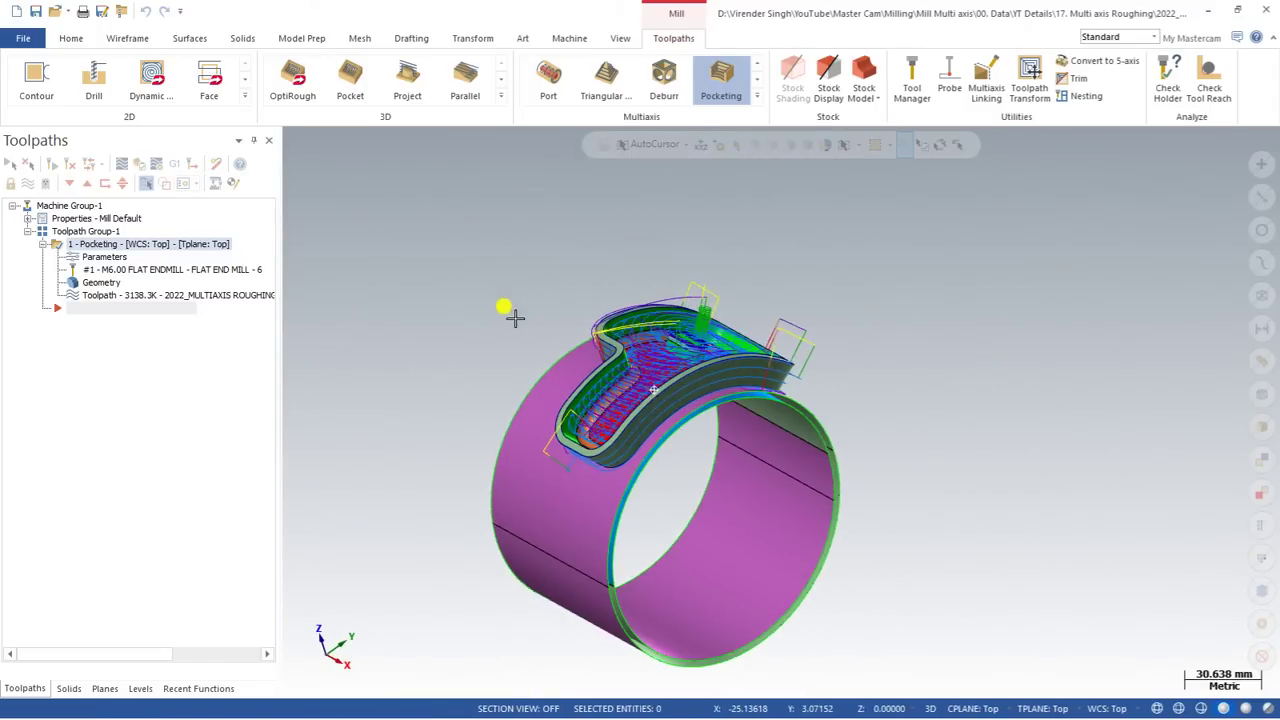
left_click(93, 258)
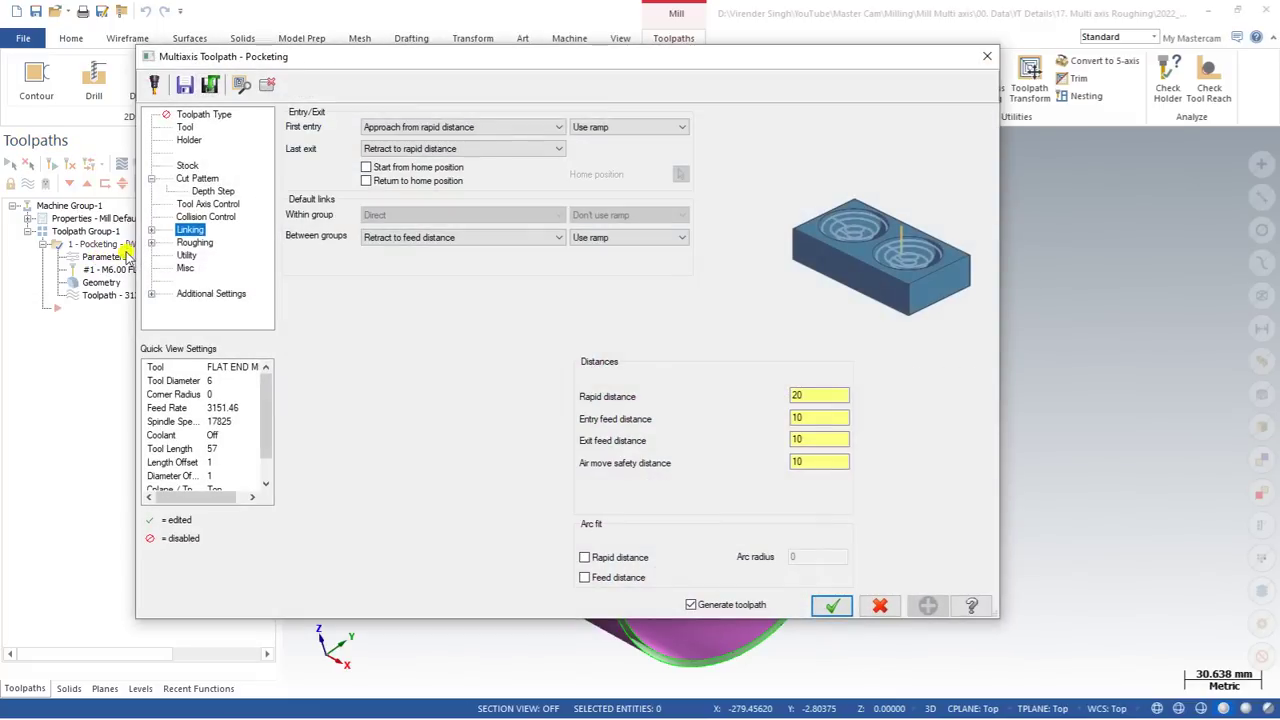
Enable Cut Pattern containment on the chained pocket edge and regenerate the toolpath to 2664.4K.
left_click(192, 179)
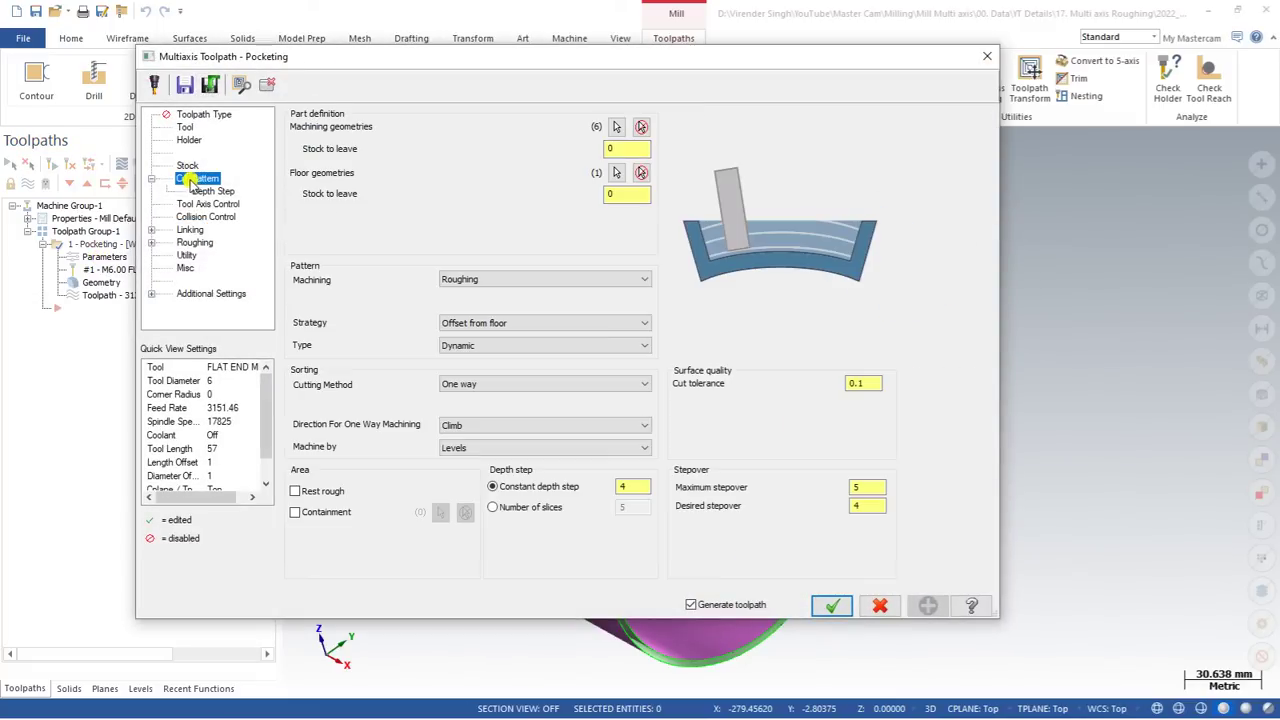
left_click(294, 511)
left_click(440, 512)
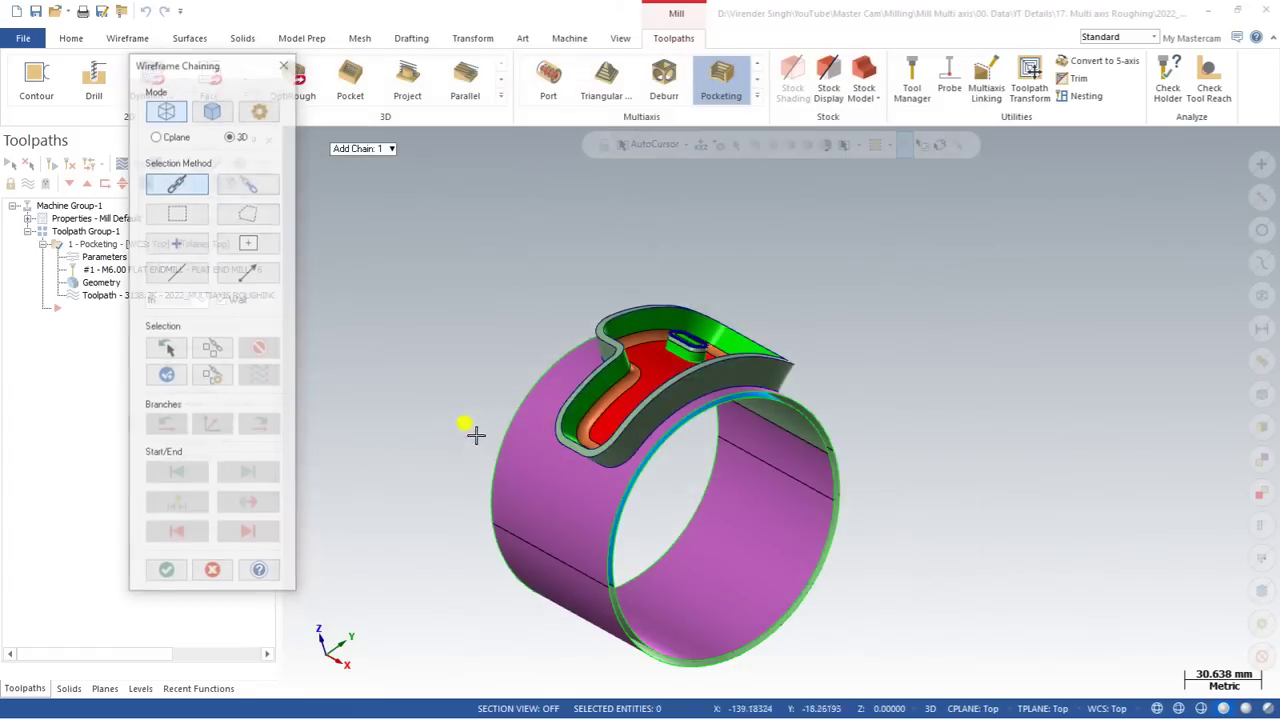
left_click(565, 425)
left_click(166, 572)
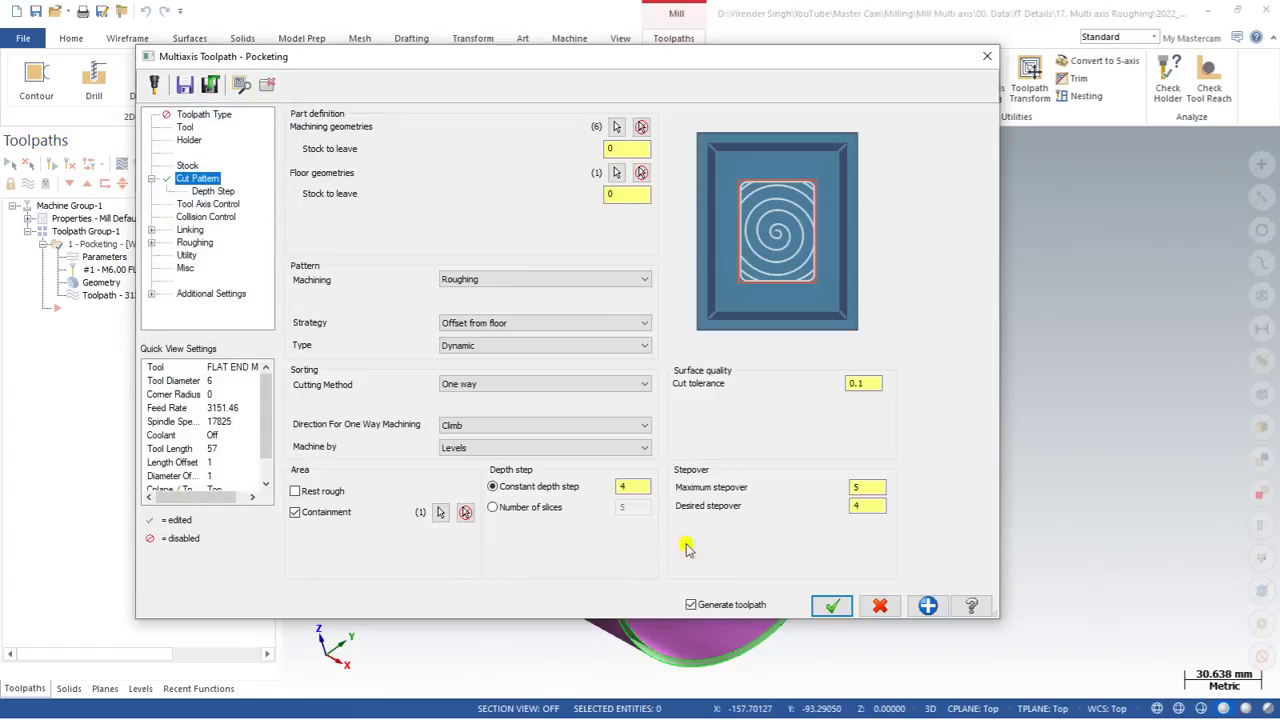
left_click(831, 605)
scroll(690, 340, "up", 3)
mouse_move(636, 342)
middle_mouse_down()
mouse_move(612, 334)
mouse_move(658, 348)
mouse_move(643, 362)
middle_mouse_up()
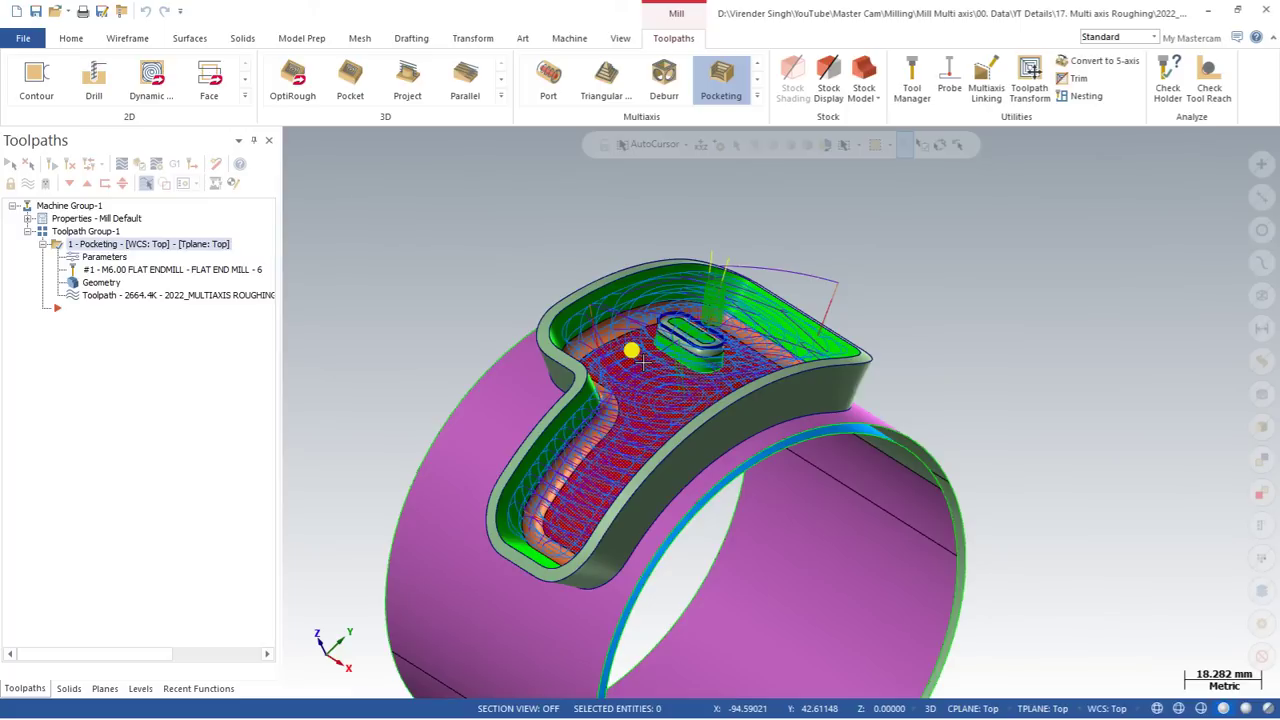
middle_click_drag(641, 362, 434, 357)
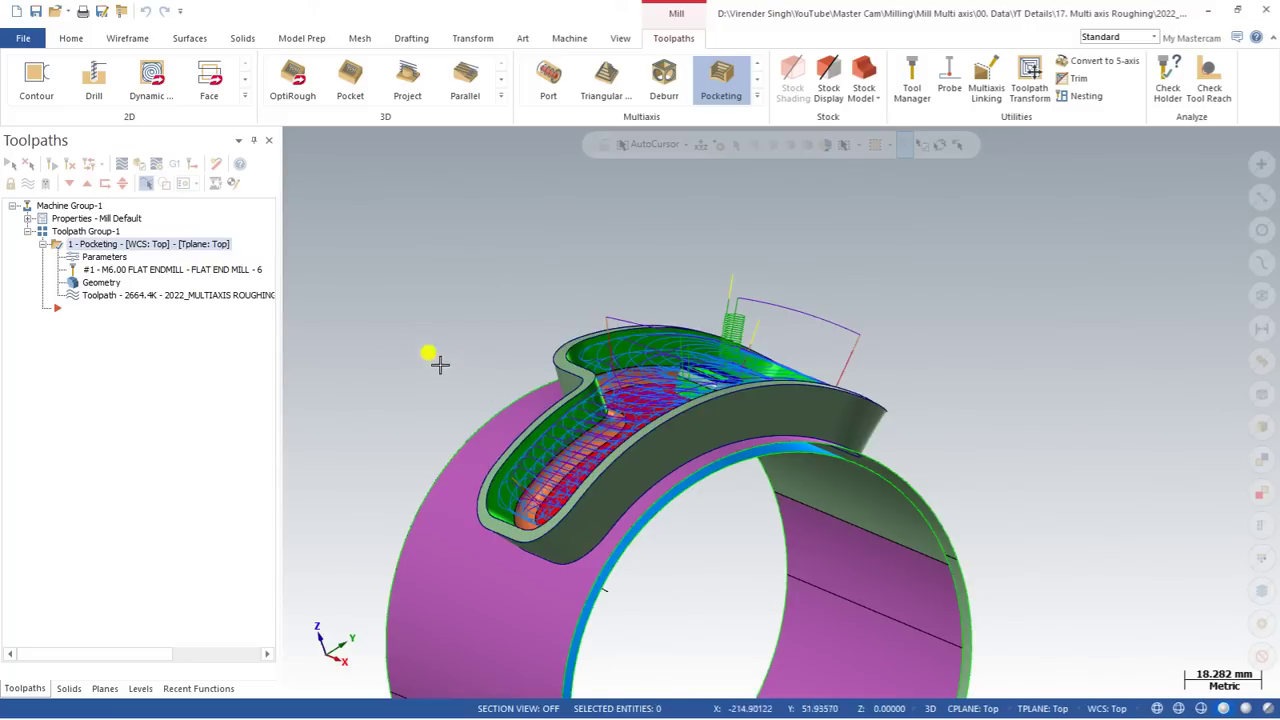
Set Linking entry and exit feed distances to 2, keeping rapid 20 and air-move safety 10.
left_click(84, 257)
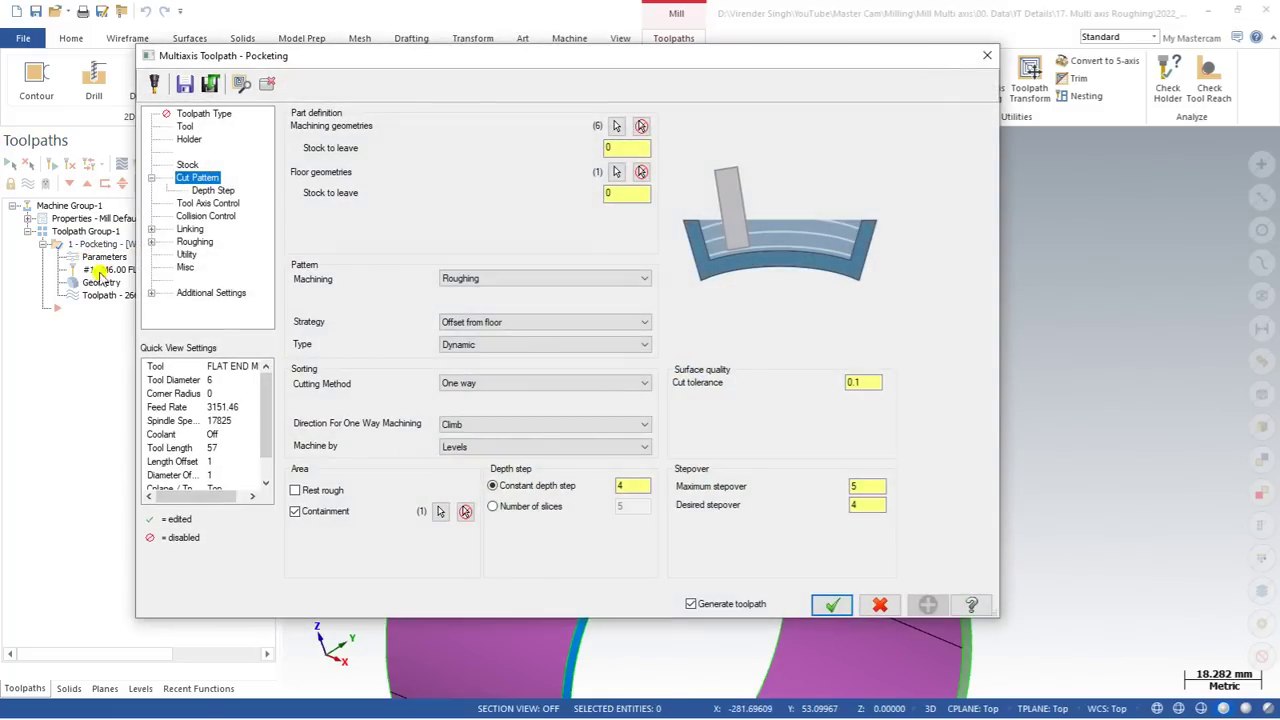
left_click(190, 242)
left_click(189, 230)
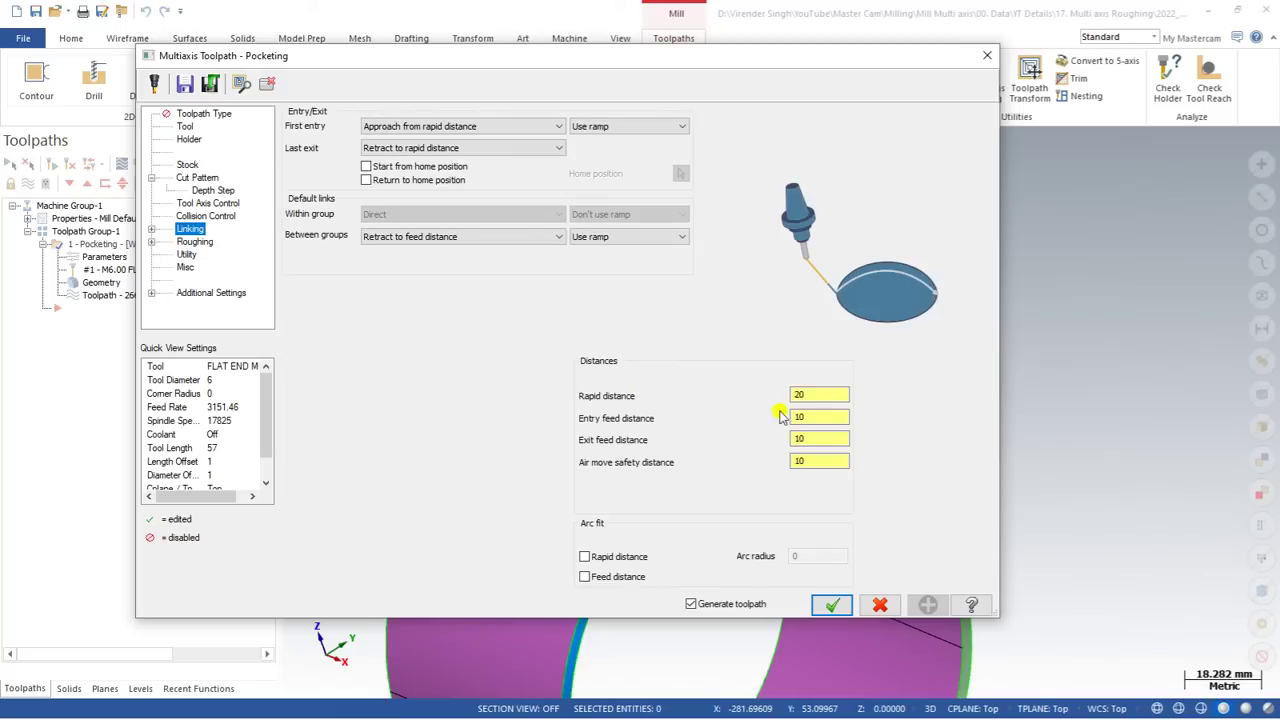
left_click(811, 418)
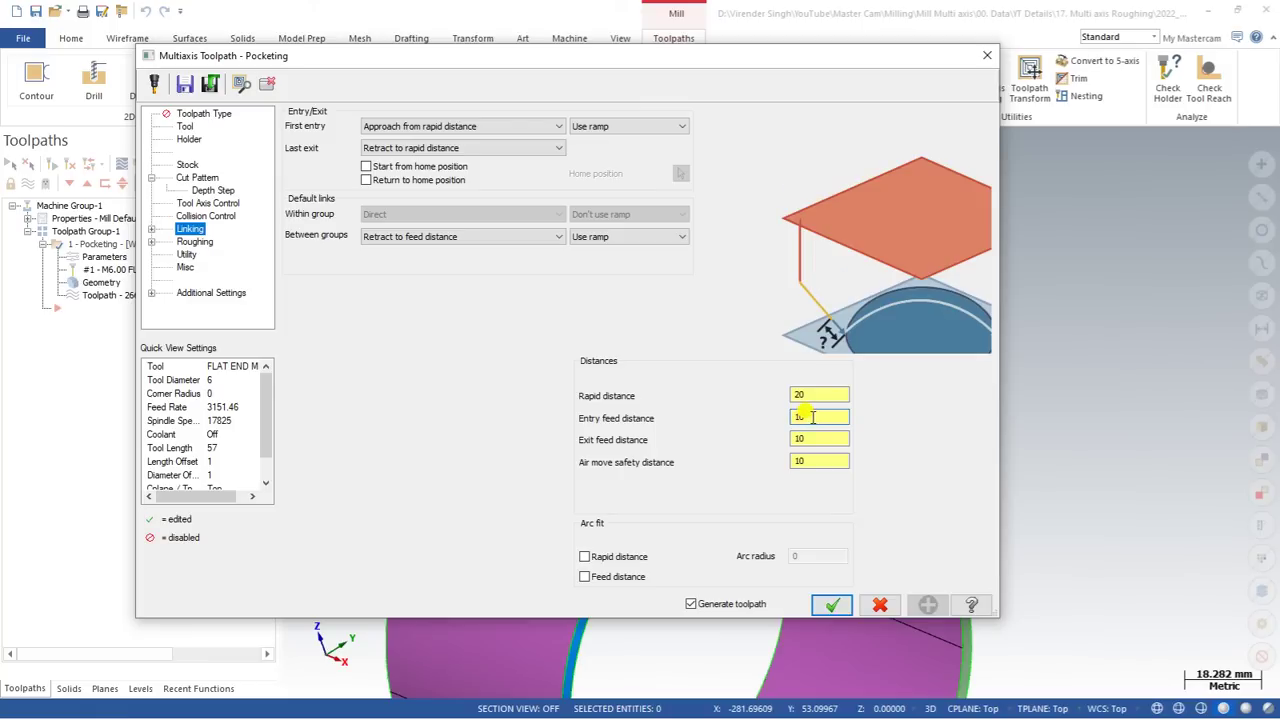
double_click(802, 416)
type("2")
key("Tab")
type("2")
key("Tab")
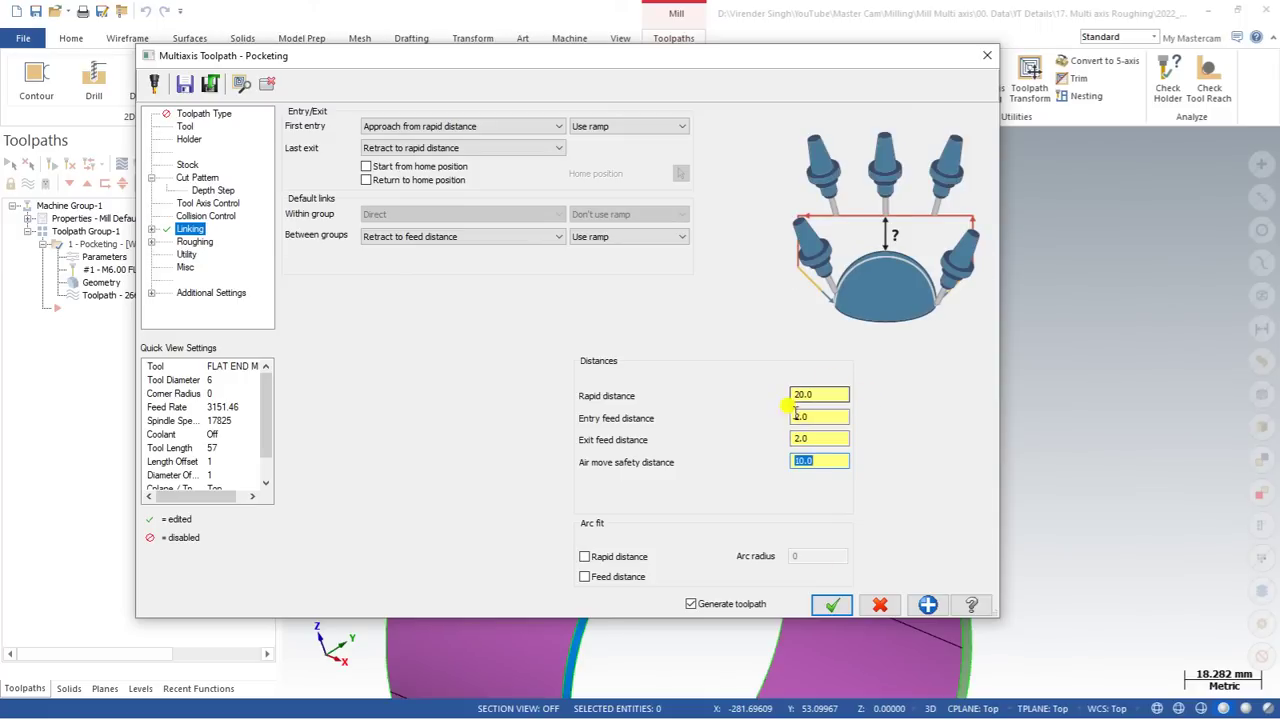
left_click(832, 605)
scroll(770, 375, "up", 5)
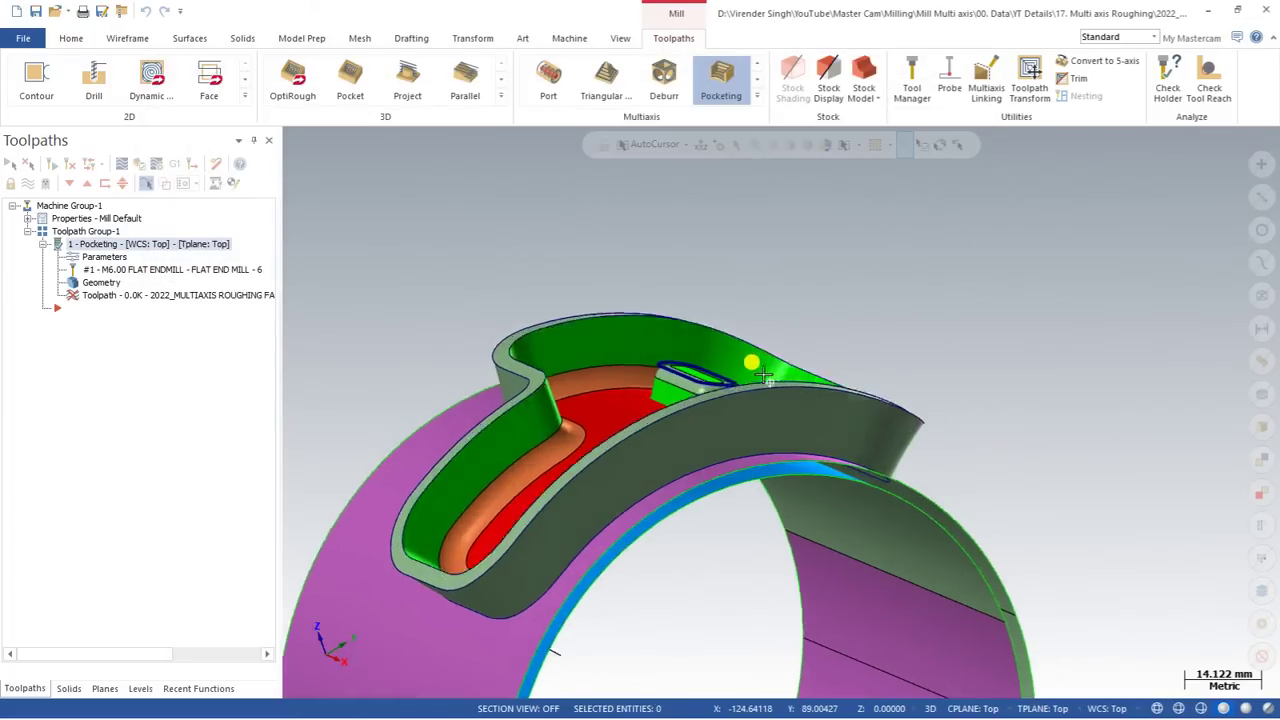
Check the 2569.6K toolpath in Right and Top views, then reopen its parameters.
right_click(742, 256)
left_click(786, 383)
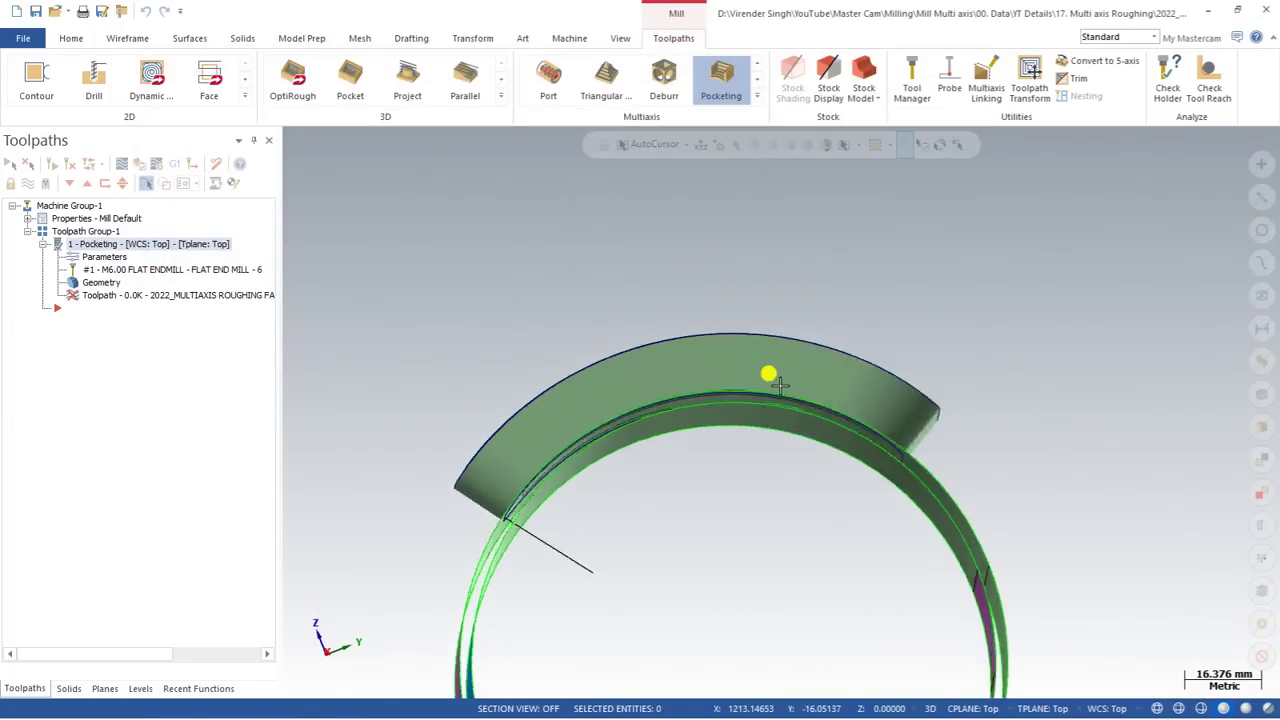
scroll(832, 312, "up", 4)
scroll(835, 314, "up", 2)
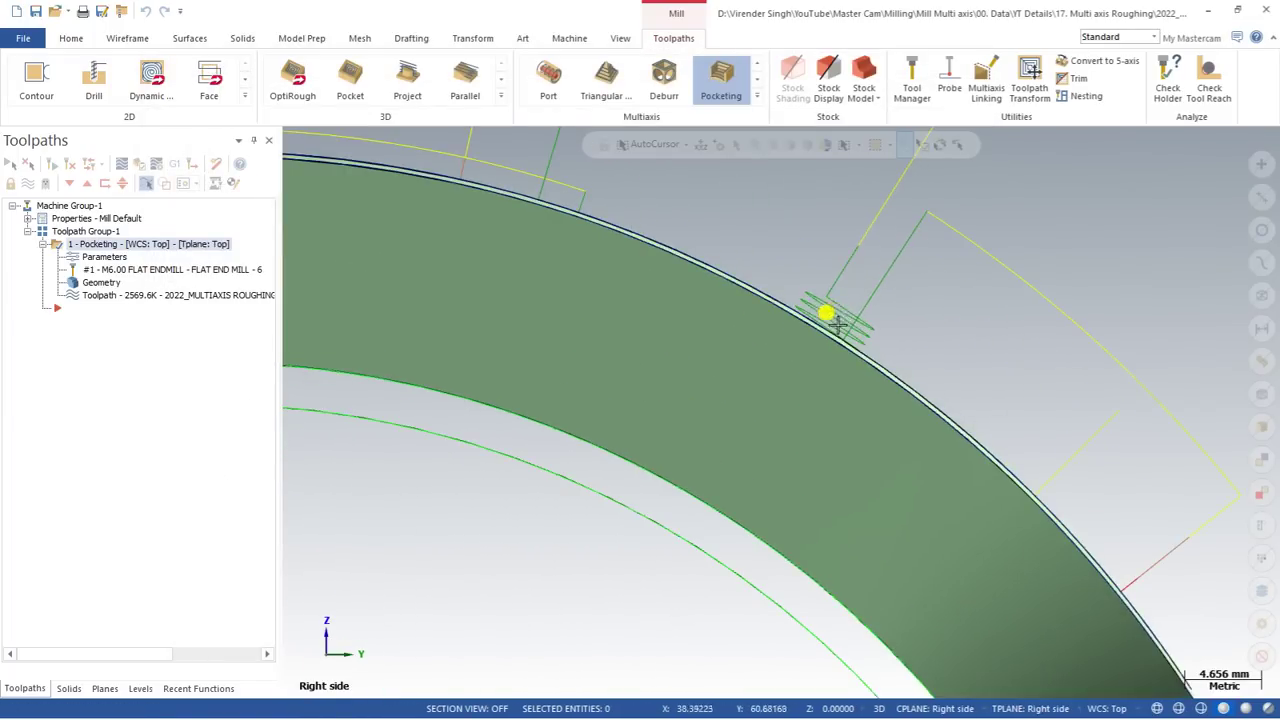
right_click(735, 204)
left_click(777, 294)
middle_click_drag(737, 337, 657, 286)
left_click(104, 256)
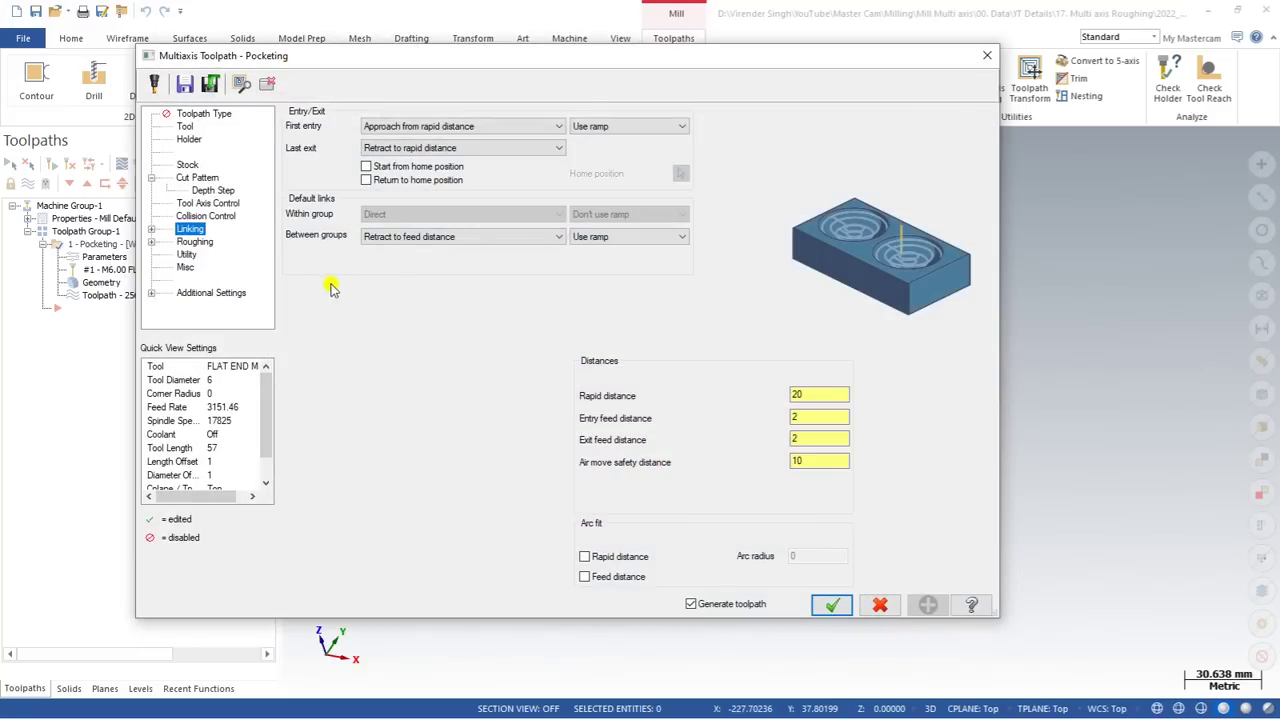
Browse the Linking subpages: links between regions, links between slices, roughing approach.
left_click(151, 230)
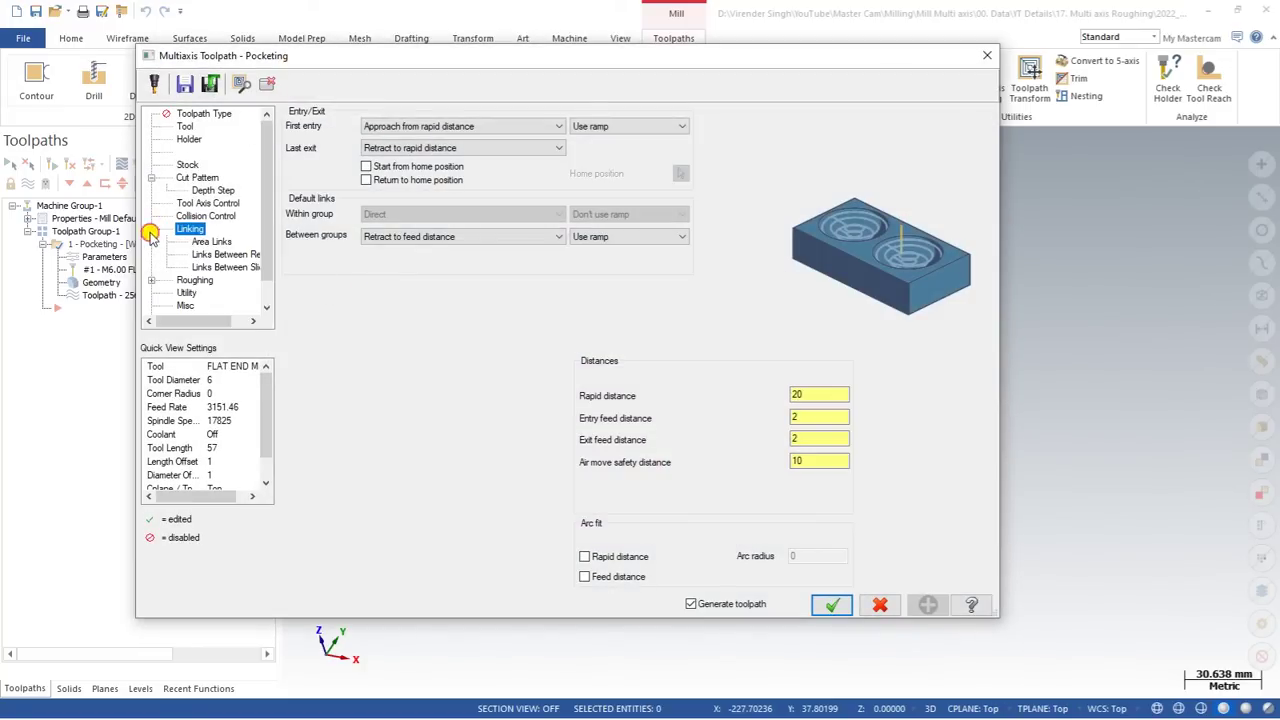
left_click(204, 255)
left_click(211, 268)
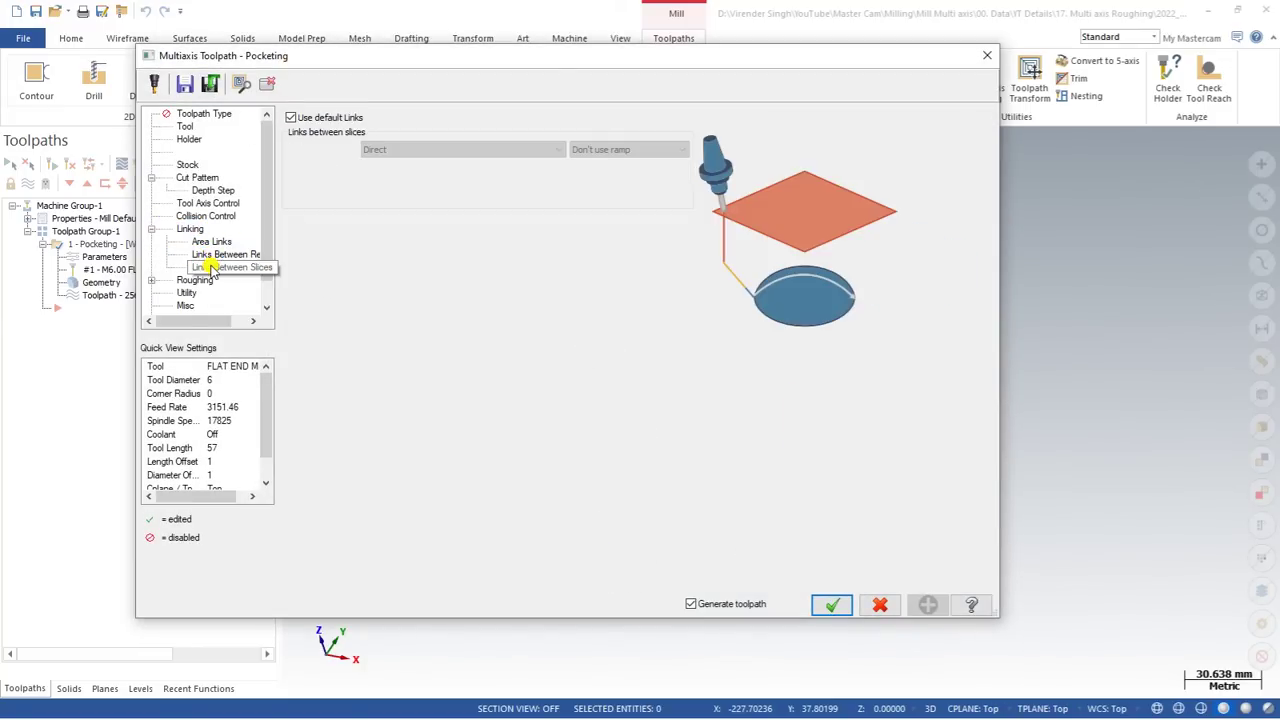
left_click(193, 281)
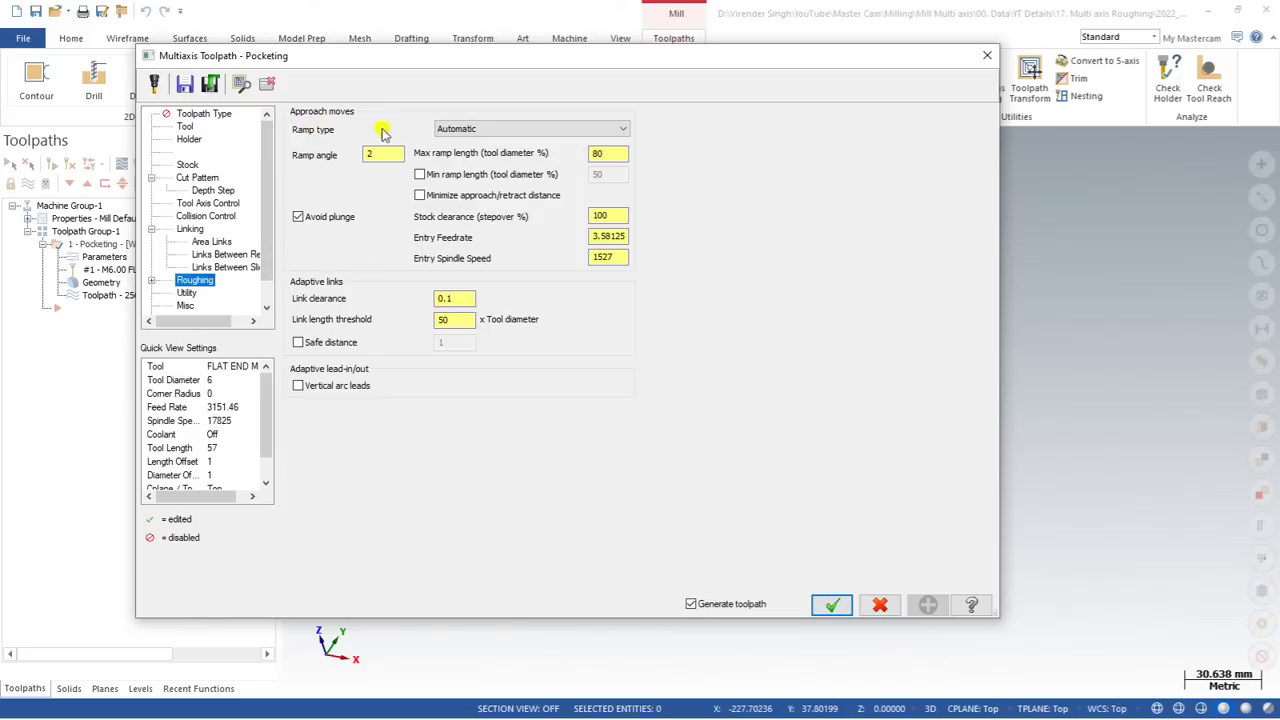
Try the Line and Helical ramp types, then keep the ramp type Automatic.
left_click(452, 132)
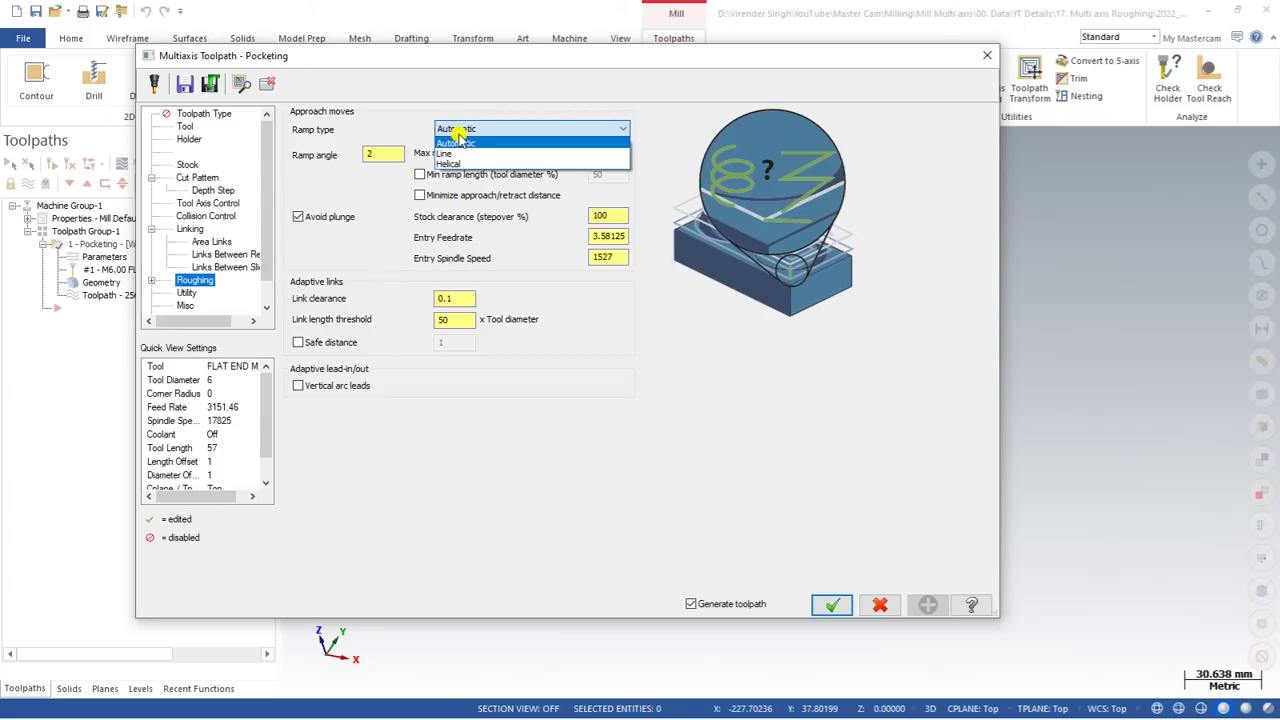
left_click(471, 134)
left_click(471, 134)
left_click(460, 155)
left_click(466, 130)
left_click(452, 163)
left_click(470, 132)
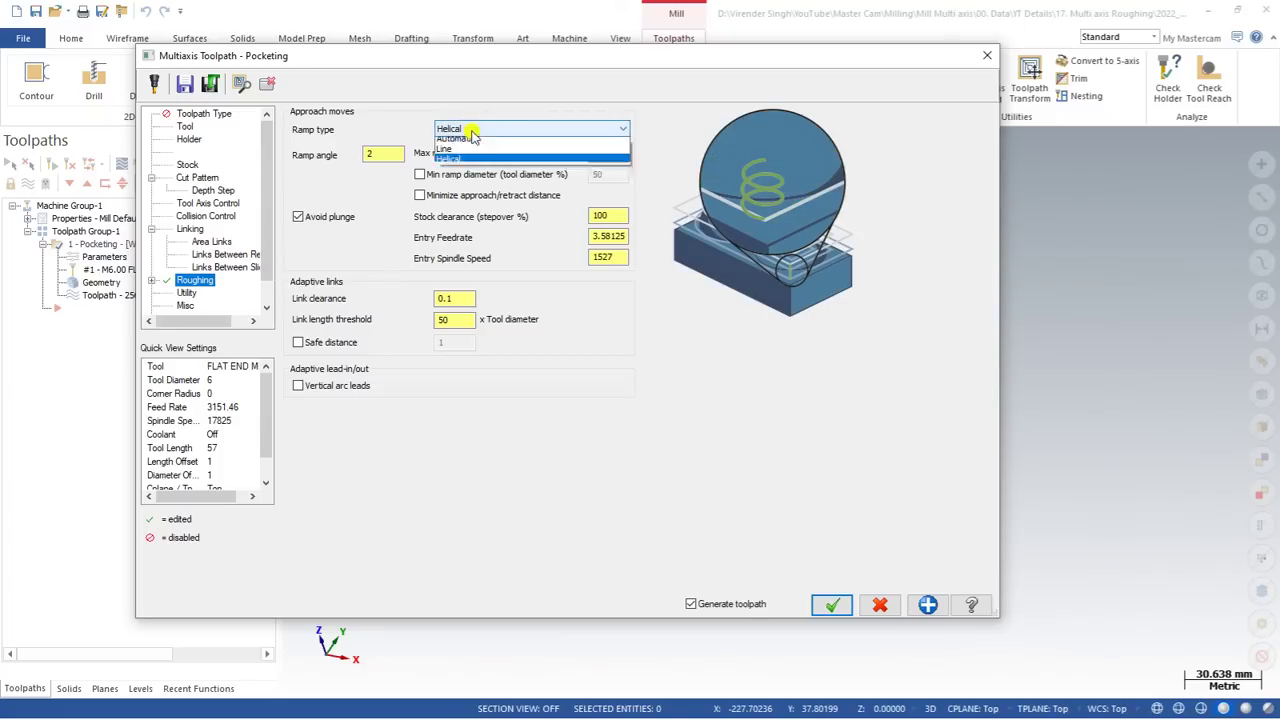
left_click(466, 139)
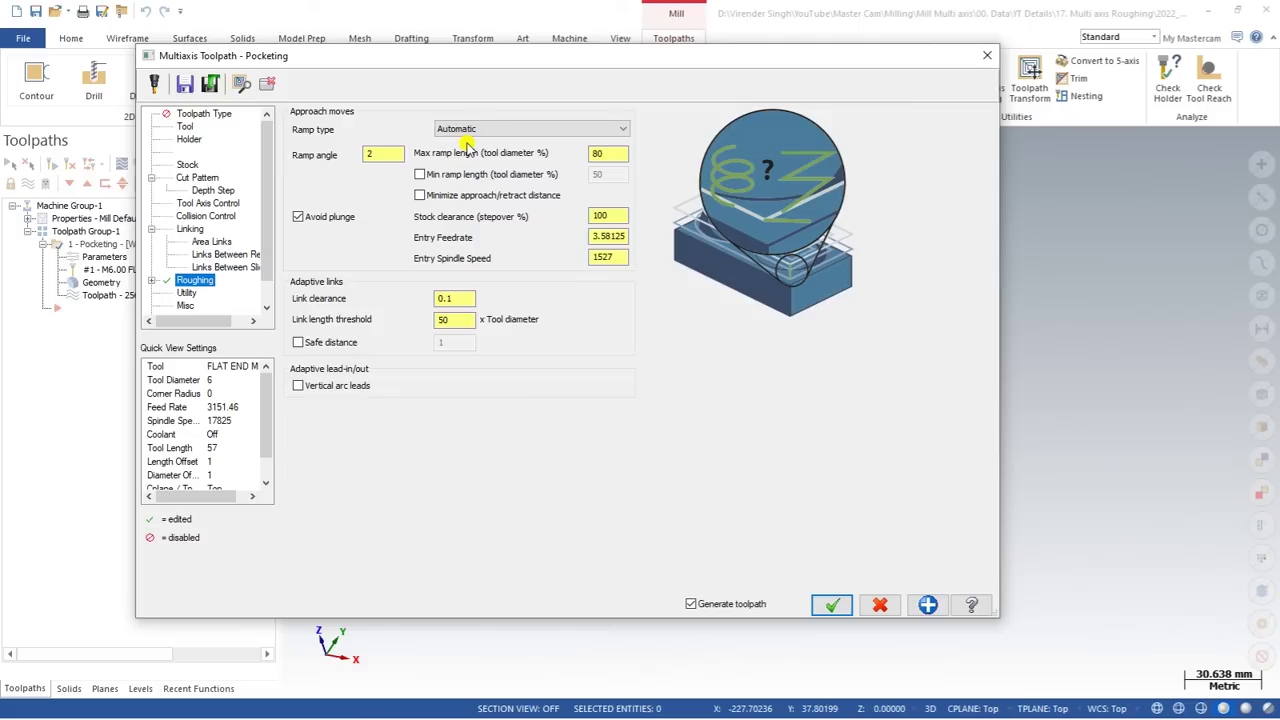
Check the maximum ramp length, stock clearance, link clearance and link length threshold values.
left_click(604, 156)
left_click(608, 213)
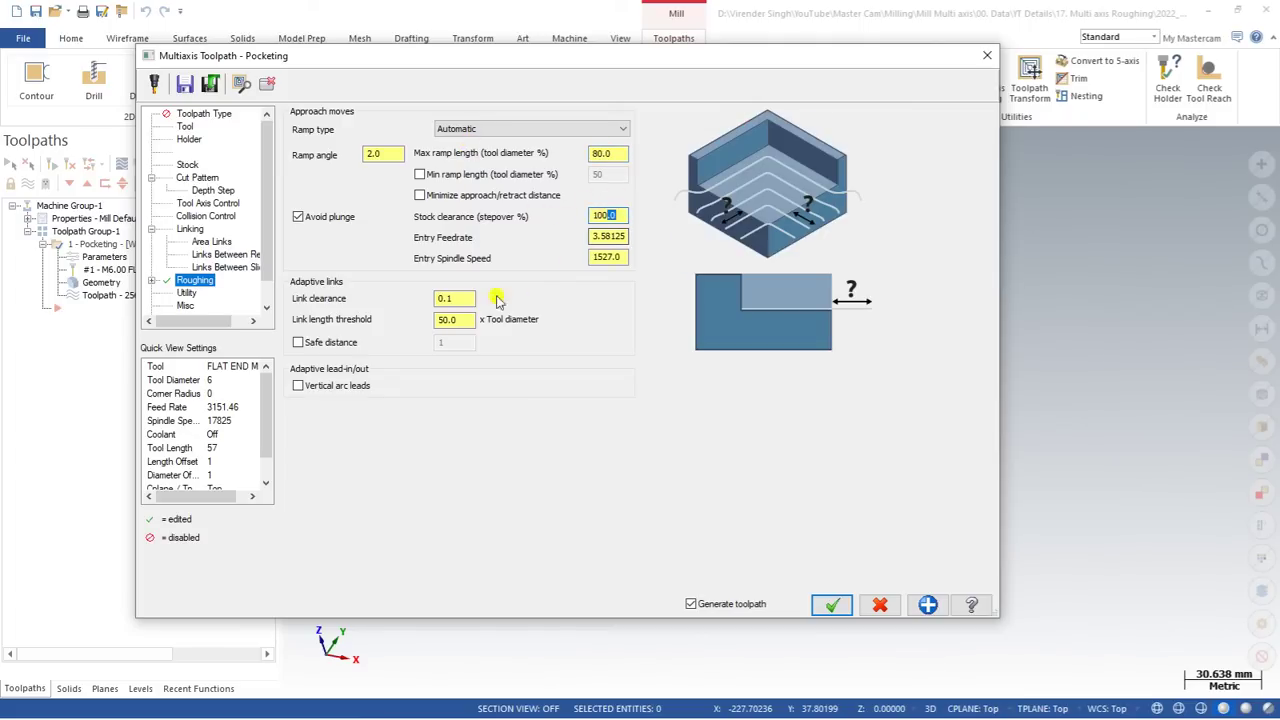
left_click(449, 298)
left_click(452, 318)
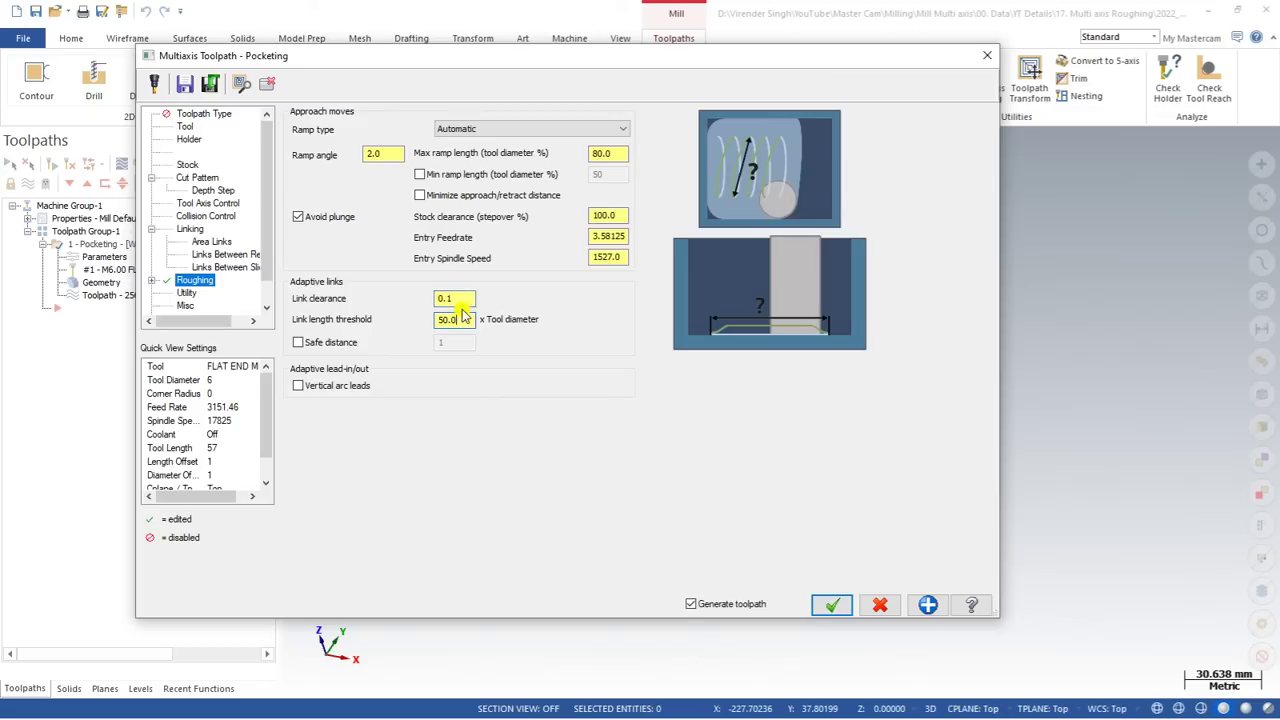
left_click(445, 298)
Review Advanced roughing, feed rate control and Cut Pattern pages, then accept the dialog.
left_click(151, 281)
left_click(210, 292)
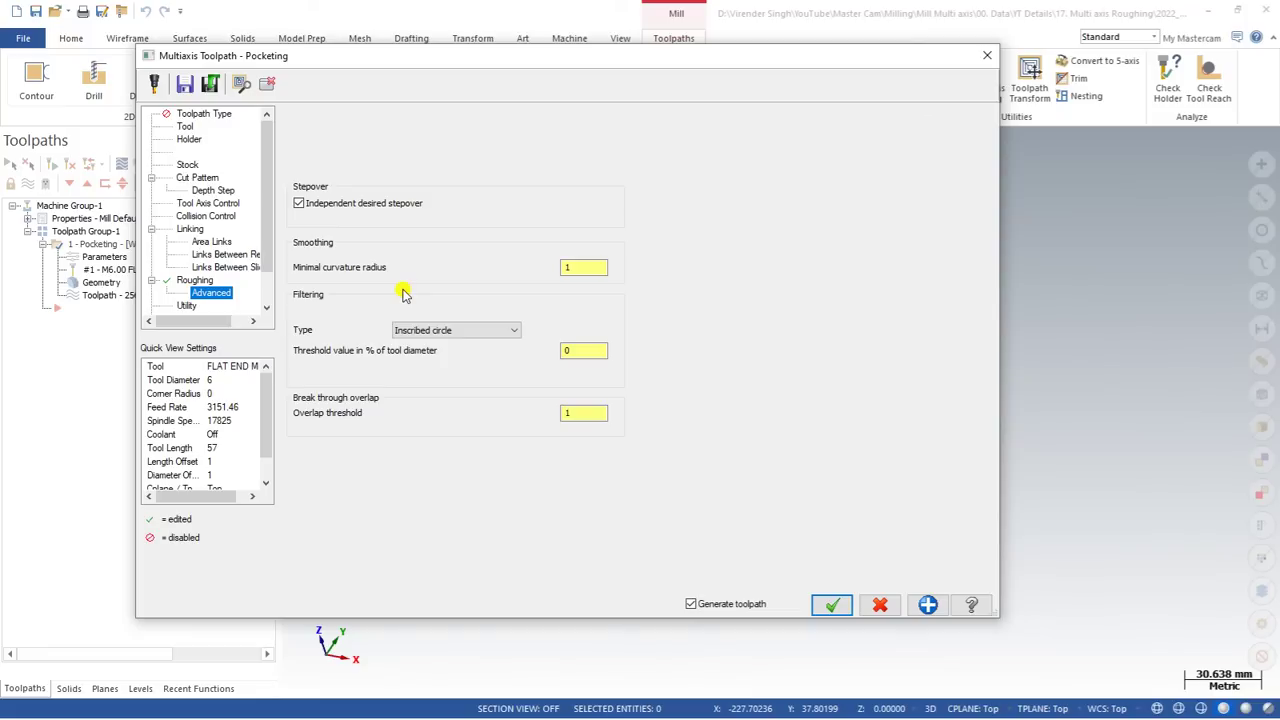
left_click(187, 305)
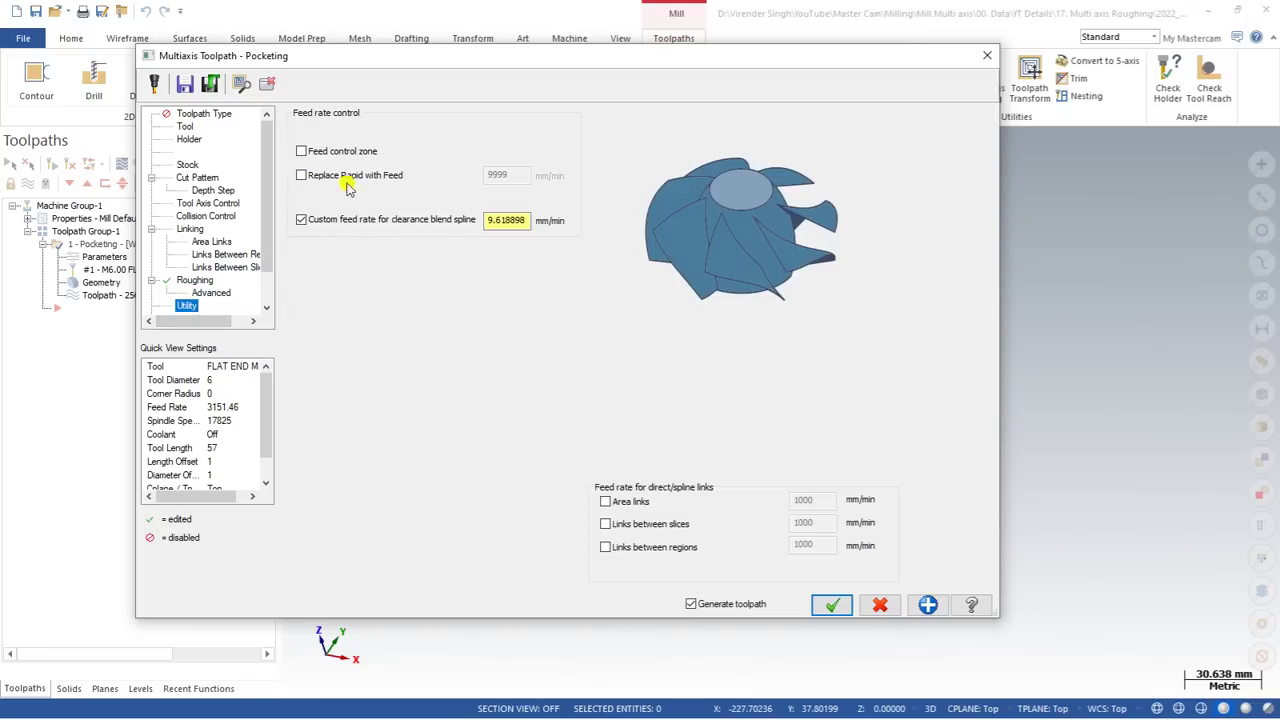
left_click(197, 177)
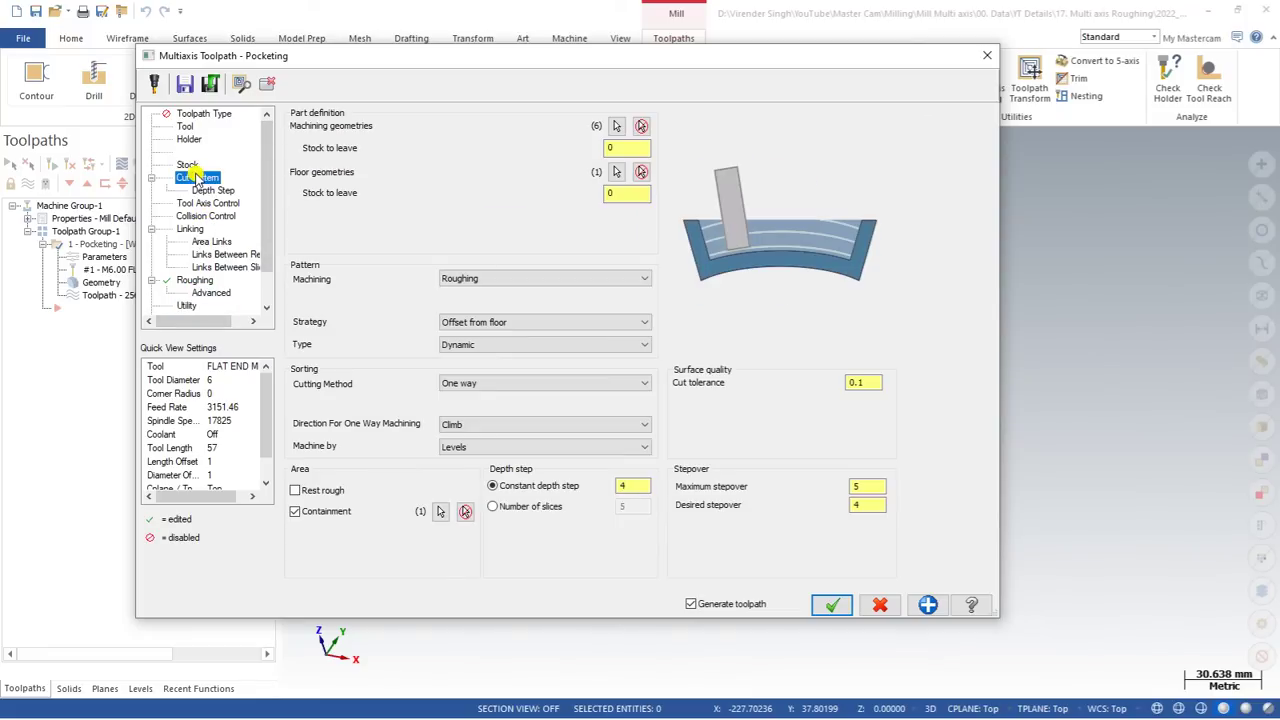
left_click(831, 605)
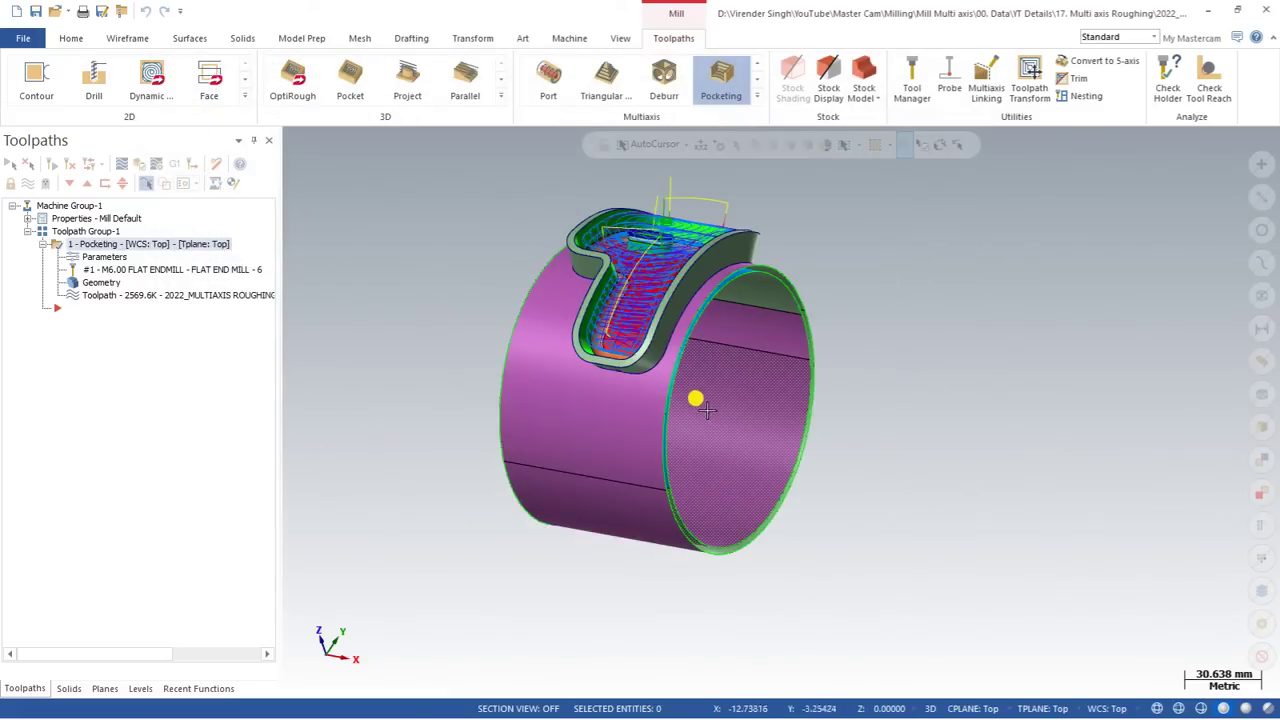
Launch Backplot for the Pocketing toolpath with playback options at 10 fast steps per second.
middle_click_drag(706, 404, 674, 320)
left_click(124, 163)
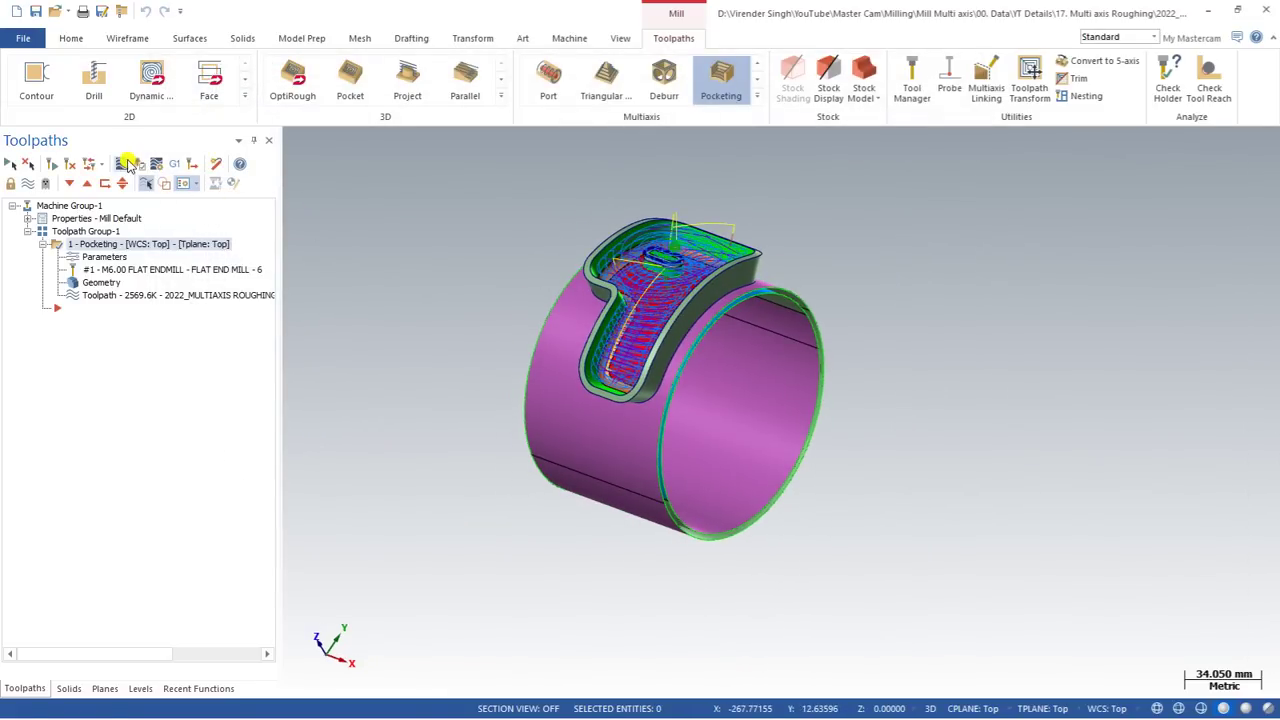
left_click(98, 244)
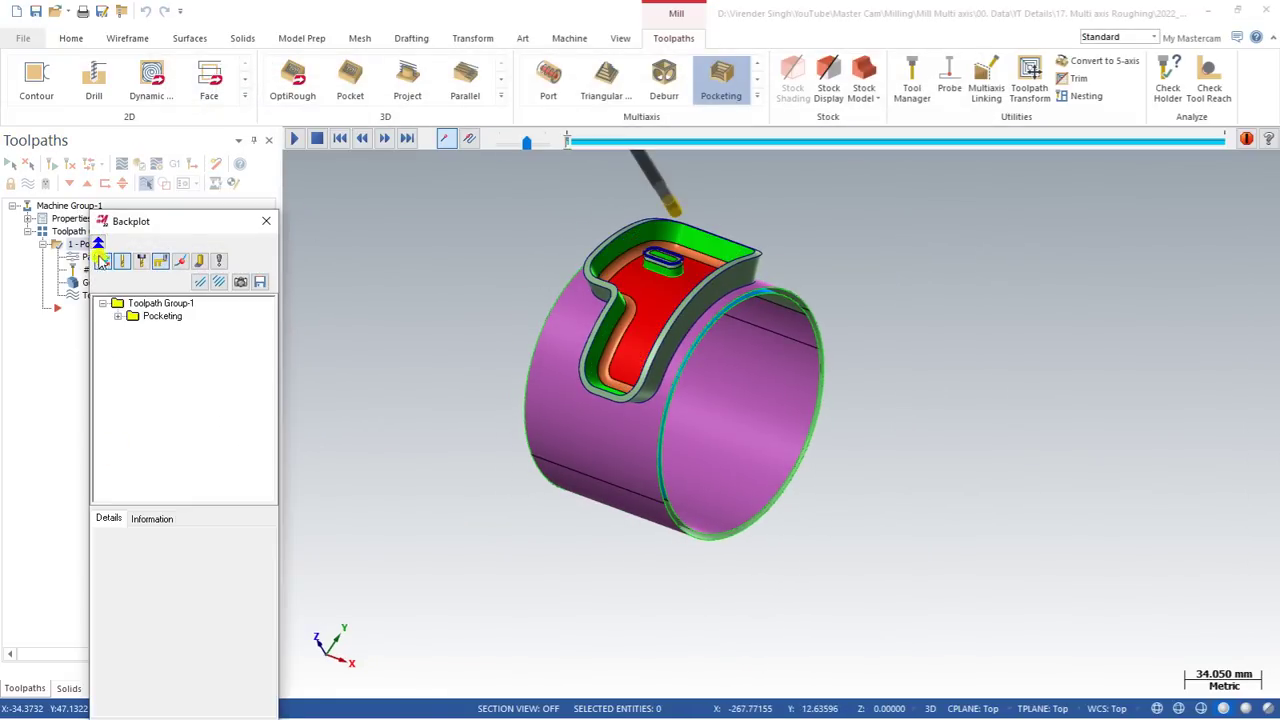
left_click(220, 260)
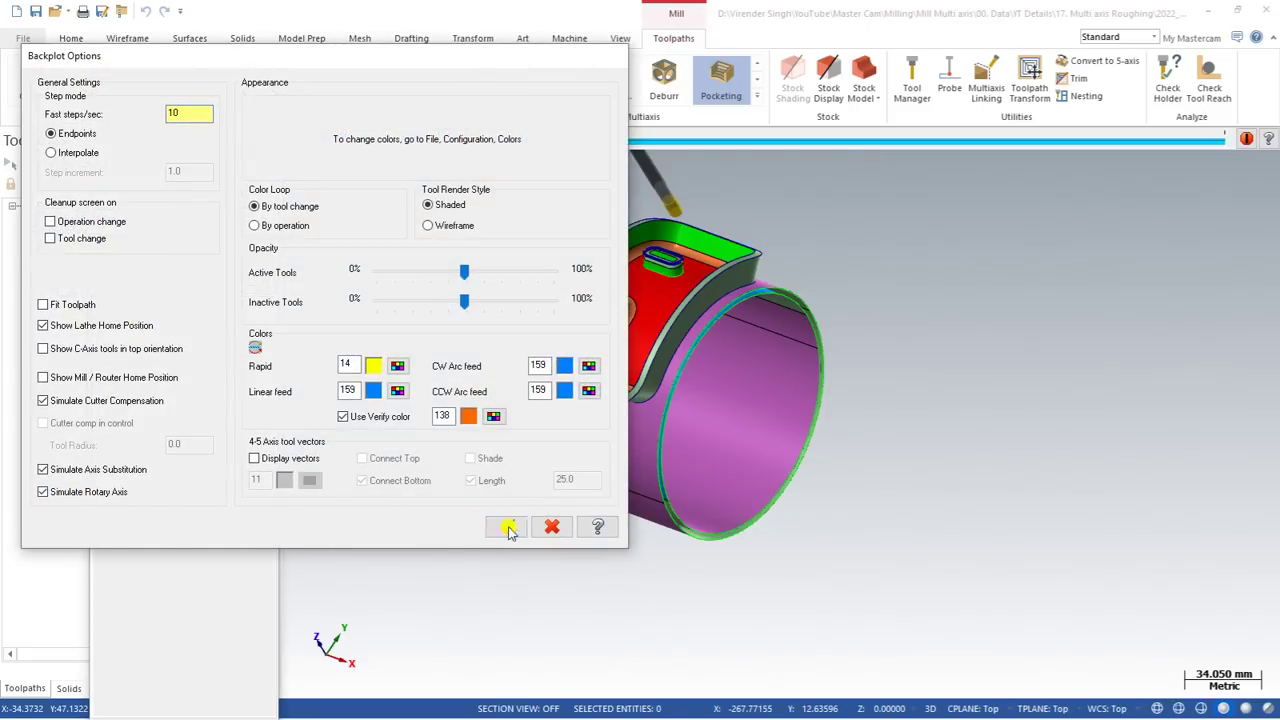
left_click(506, 527)
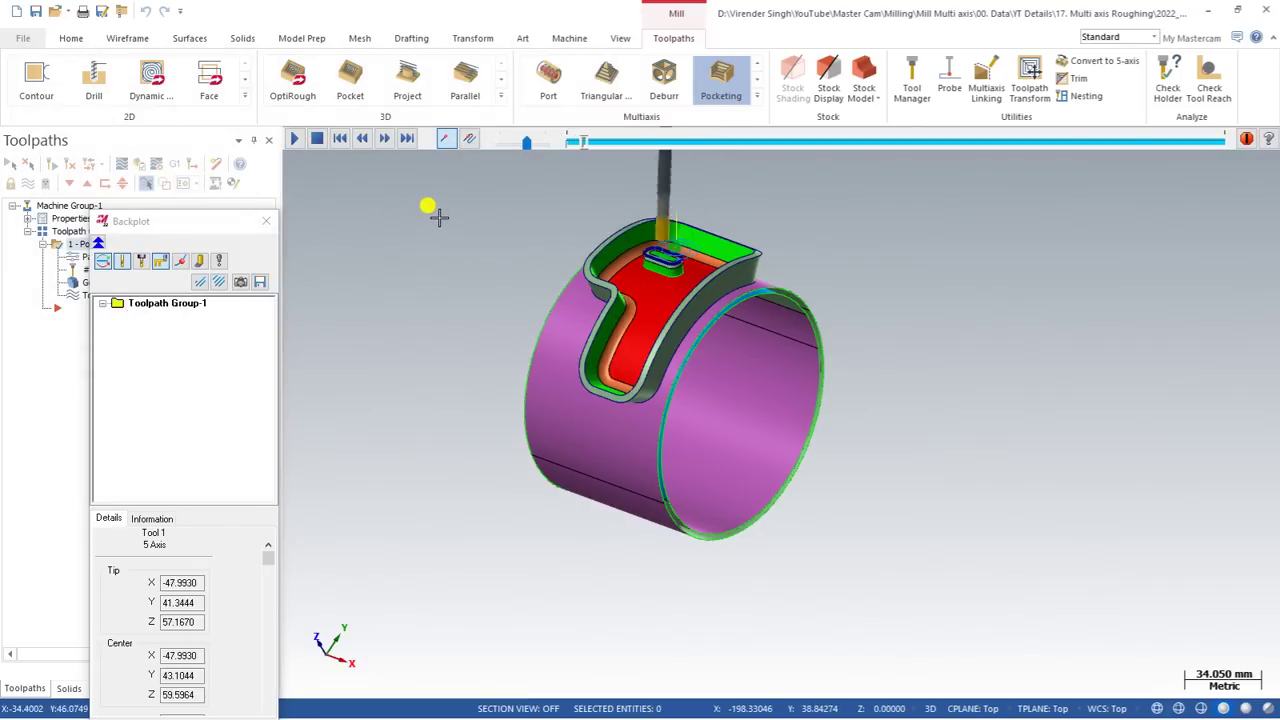
left_click(222, 259)
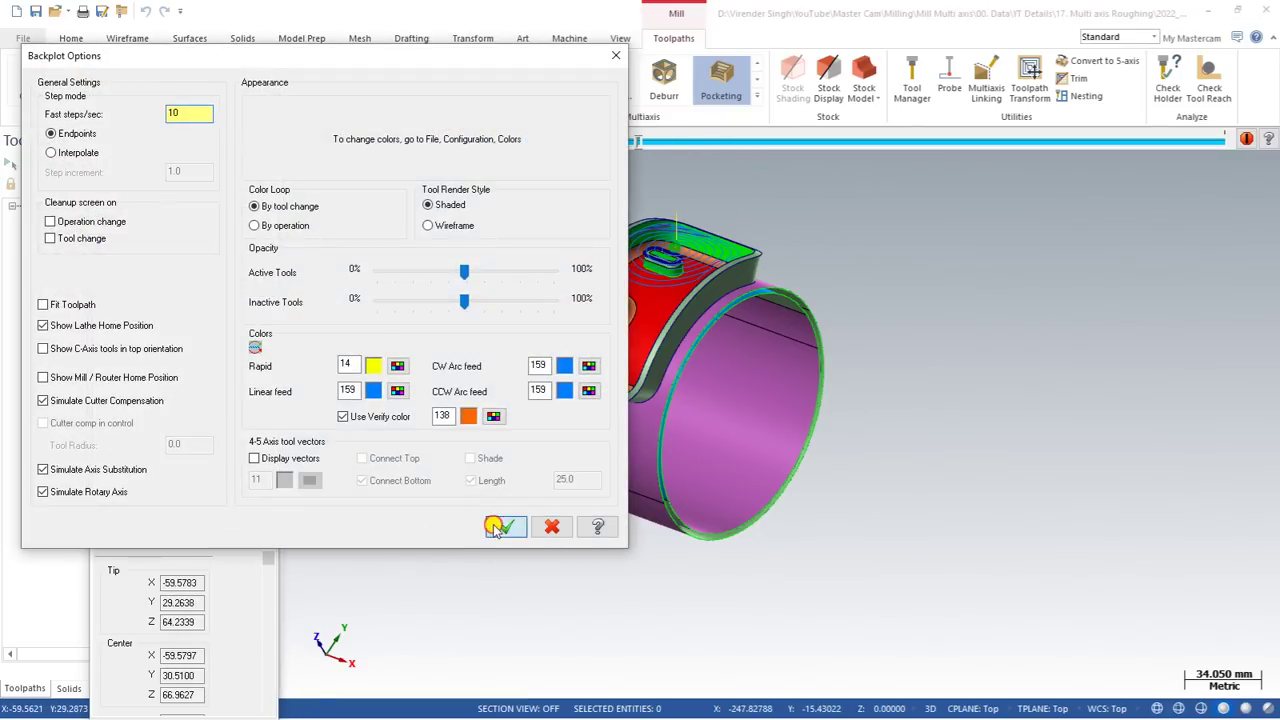
left_click(506, 527)
right_click(441, 260)
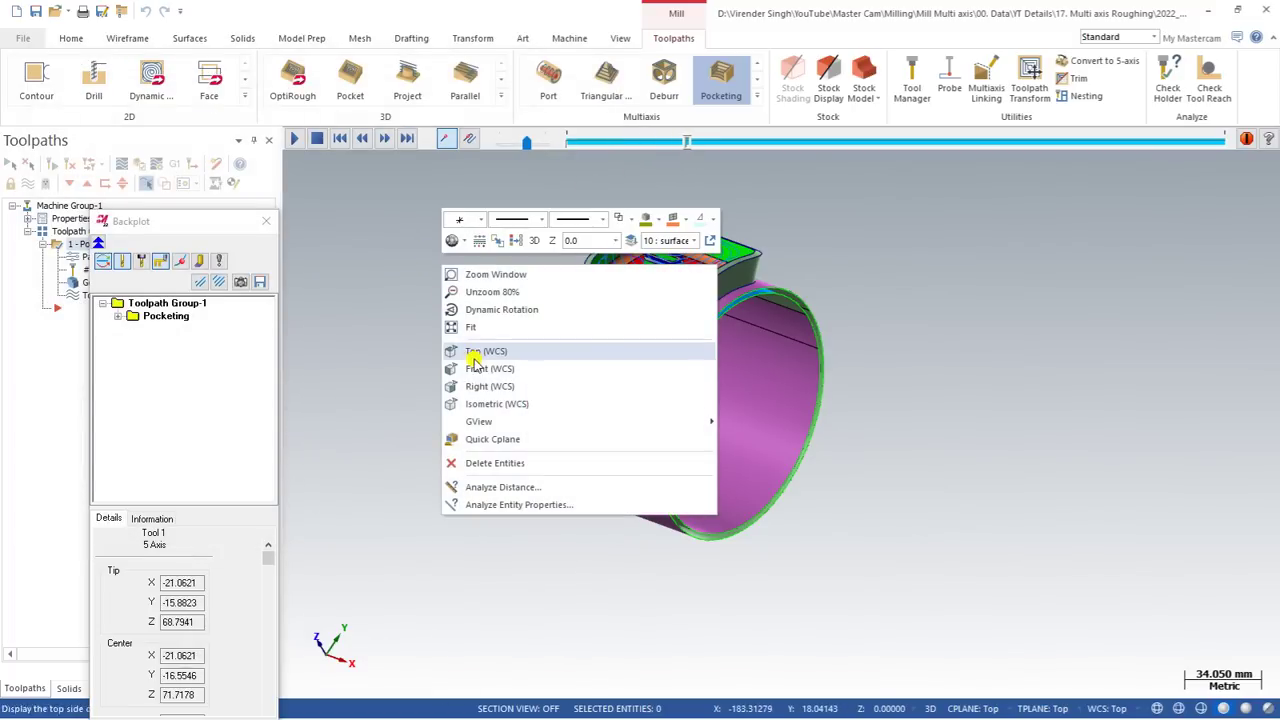
Watch the backplot from Top and tilted views, exit it with Esc, and show the Multiaxis gallery.
left_click(472, 364)
middle_click_drag(497, 351, 683, 382)
scroll(683, 382, "up", 2)
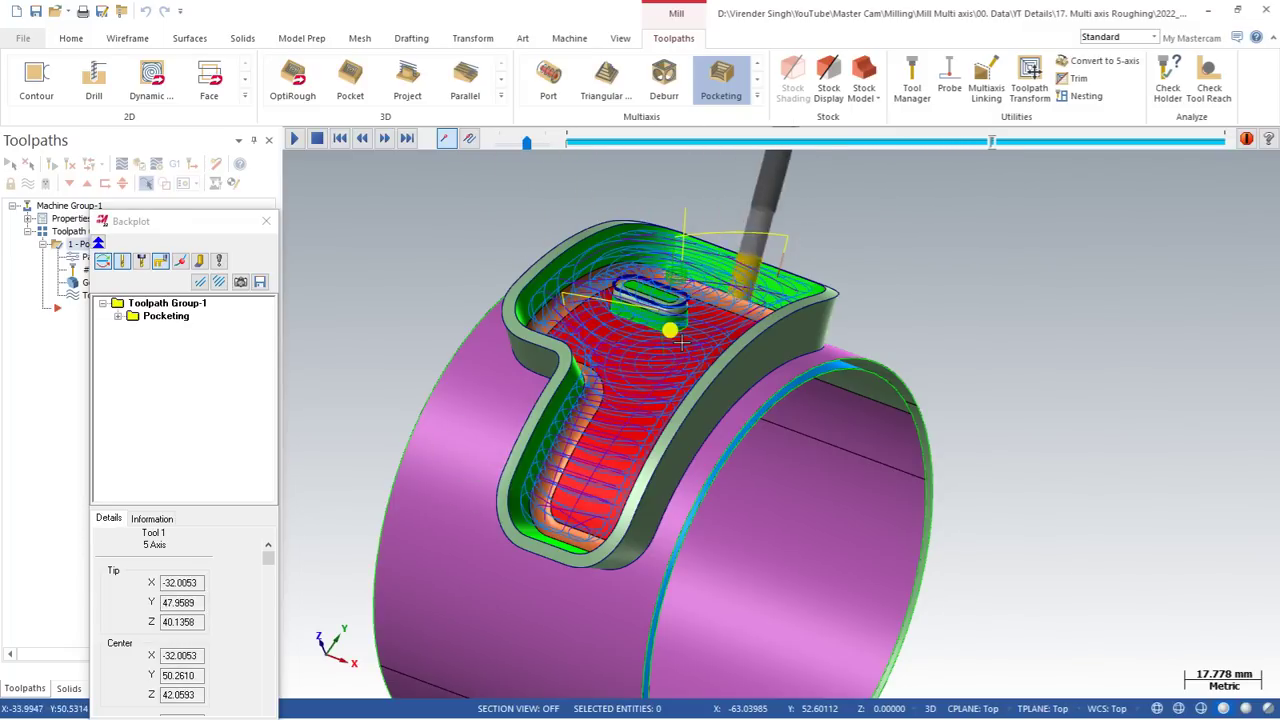
key("Escape")
scroll(682, 341, "down", 3)
middle_click_drag(682, 341, 767, 117)
left_click(757, 96)
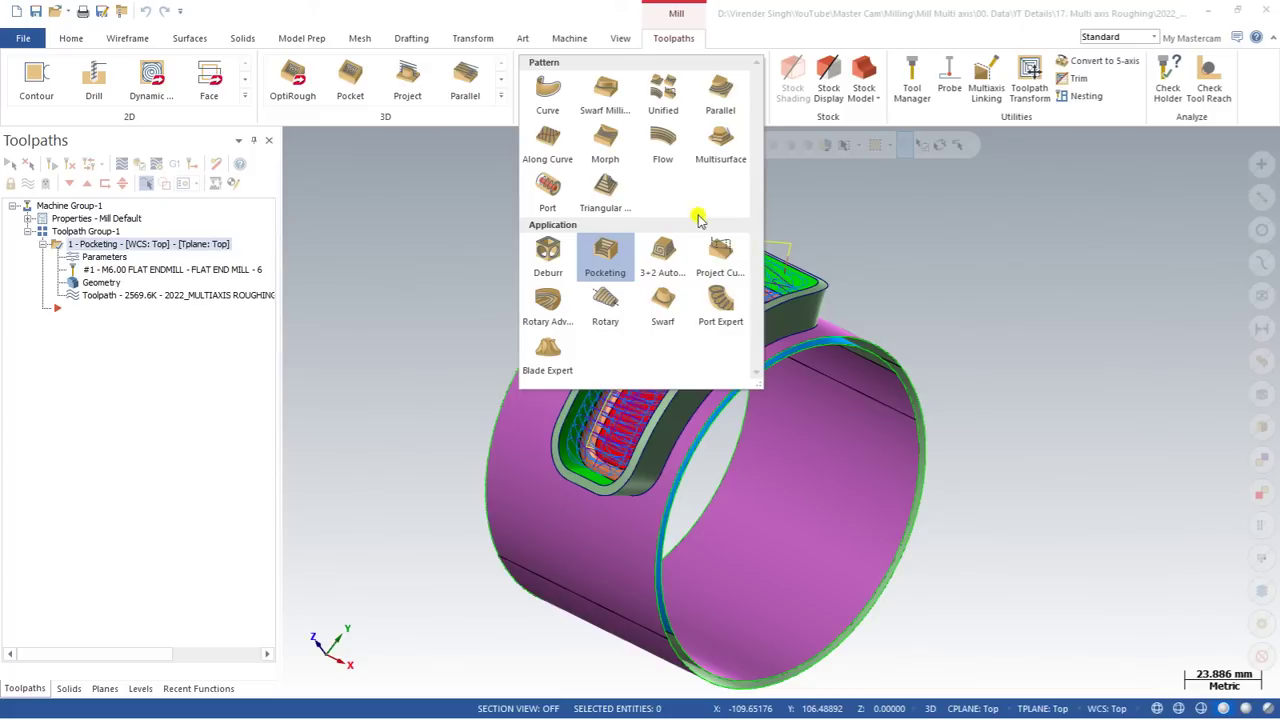
Dismiss the Multiaxis gallery dropdown by clicking in the graphics area.
left_click(859, 251)
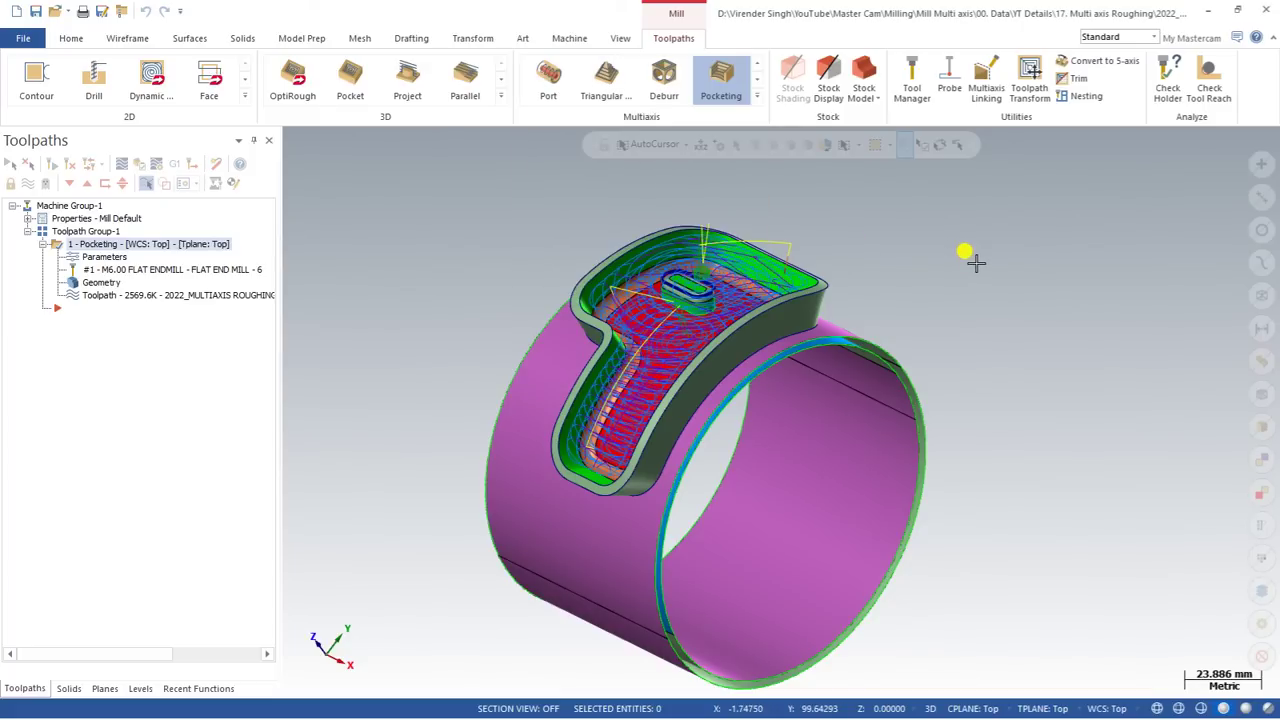